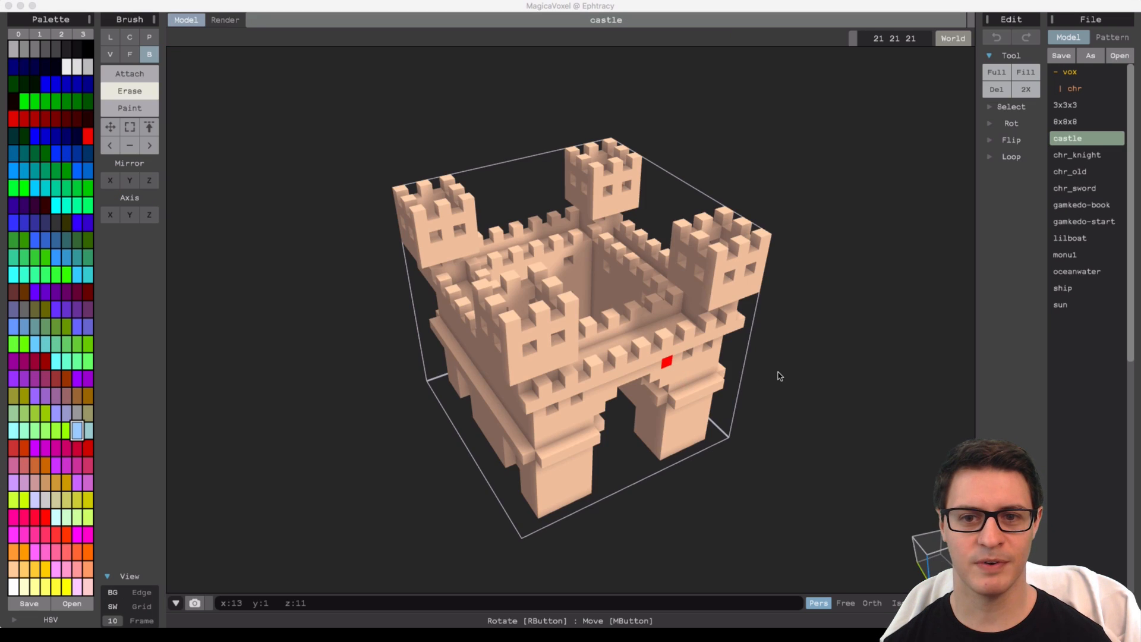
Browse the sample models in the model list, opening and rotating several of them to inspect their shapes.
mouse_move(780, 375)
right_down()
mouse_move(757, 301)
mouse_move(804, 357)
mouse_move(790, 373)
right_up()
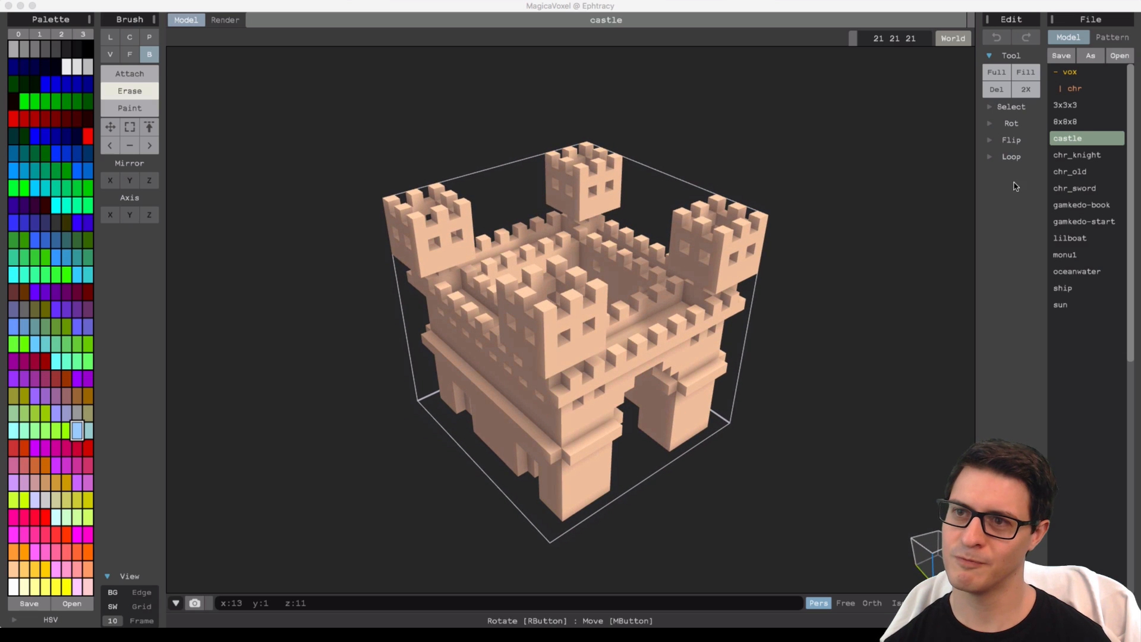
click(1079, 121)
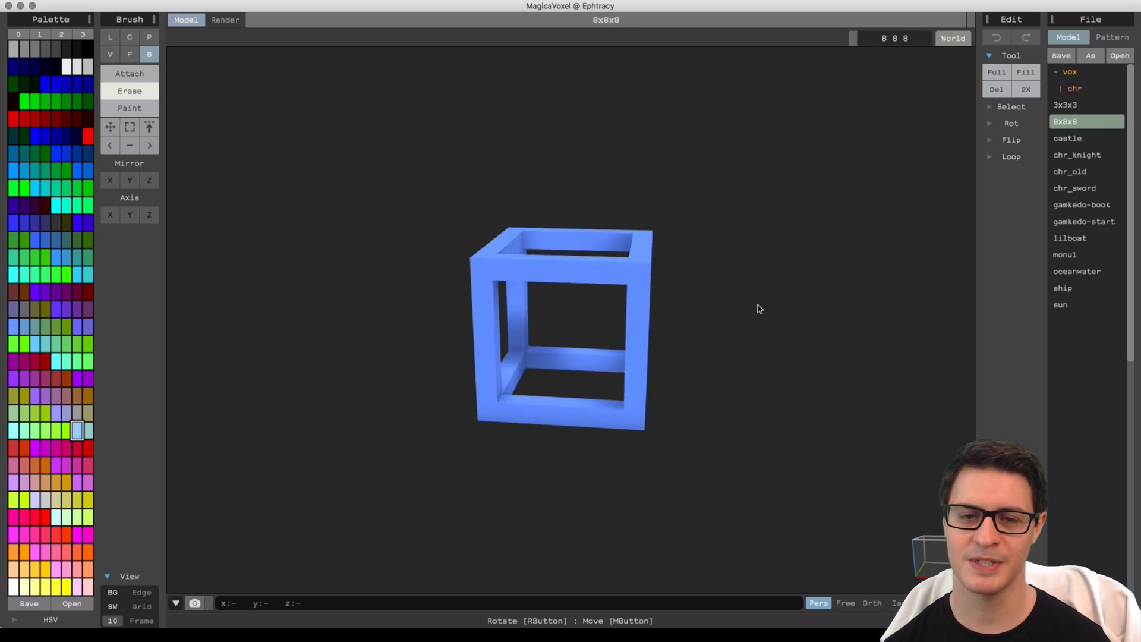
click(1067, 105)
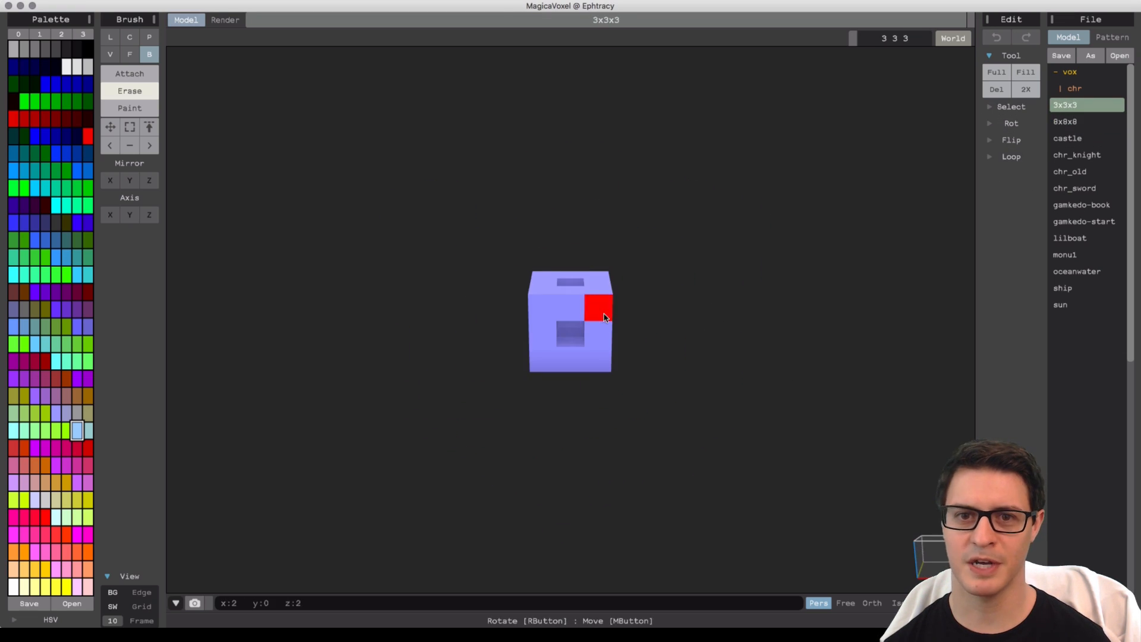
click(1099, 172)
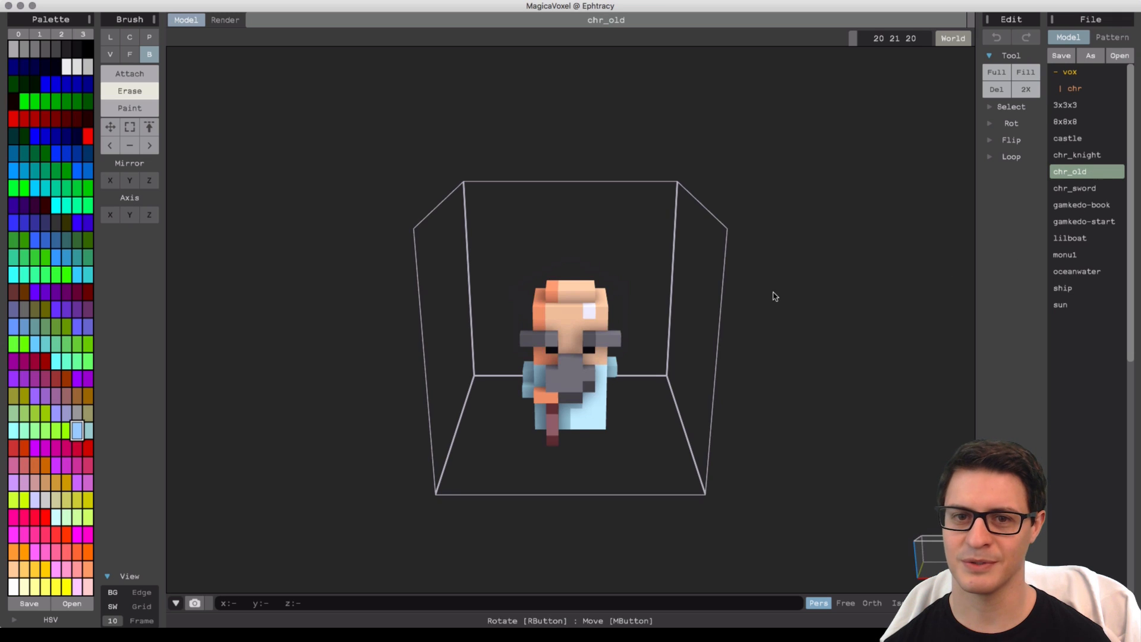
right_drag(697, 321, 832, 300)
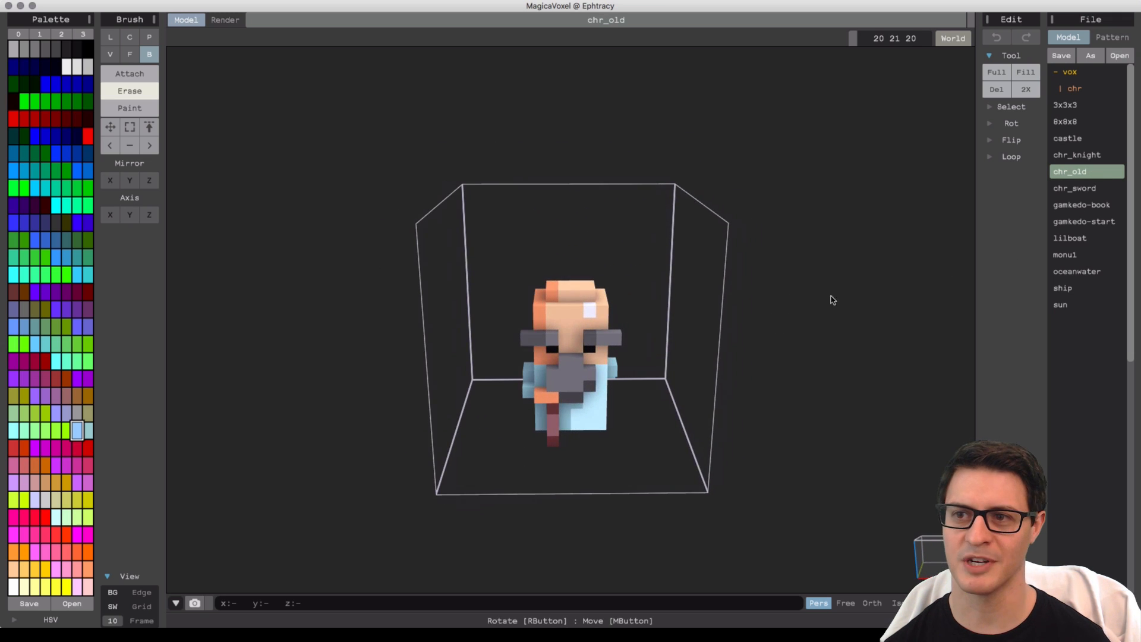
click(1092, 140)
right_drag(771, 300, 746, 293)
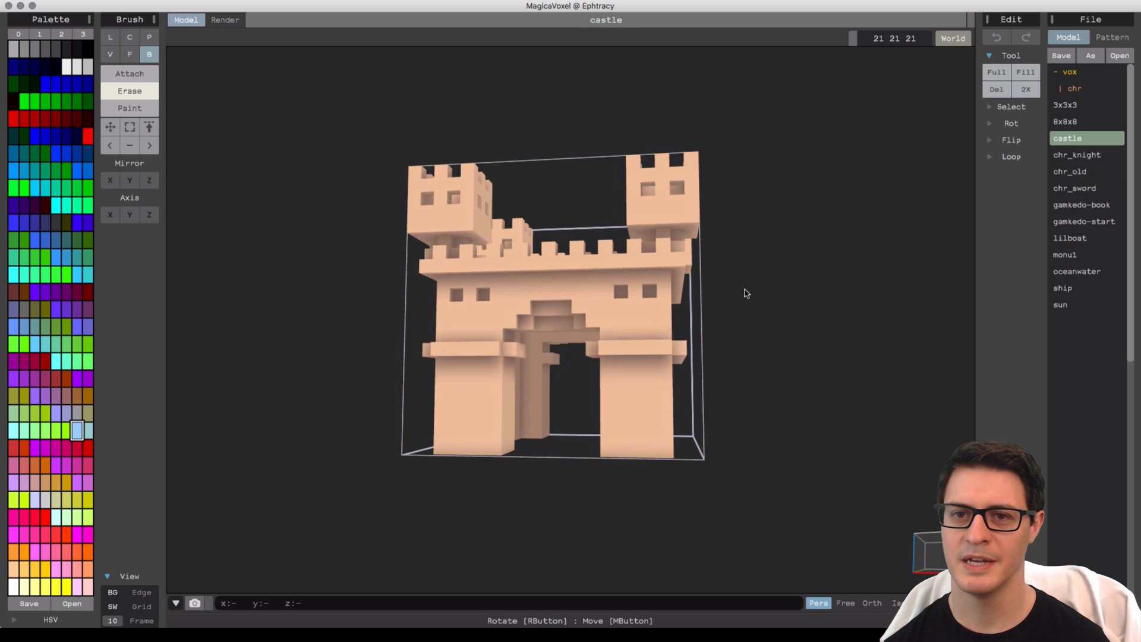
click(1079, 268)
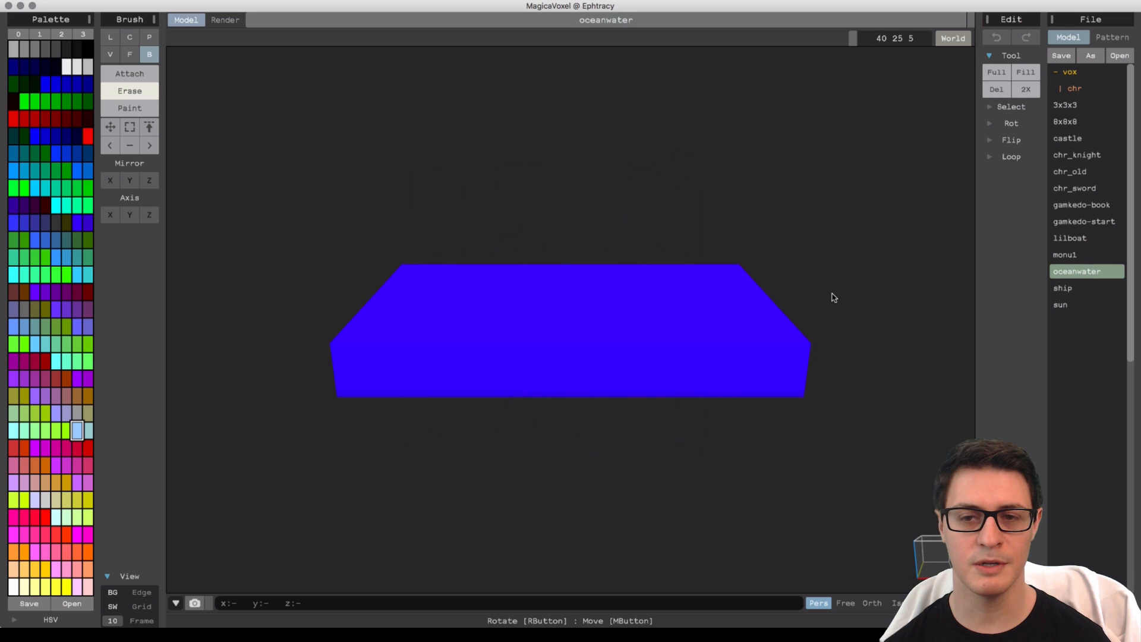
right_drag(831, 296, 711, 286)
click(1101, 290)
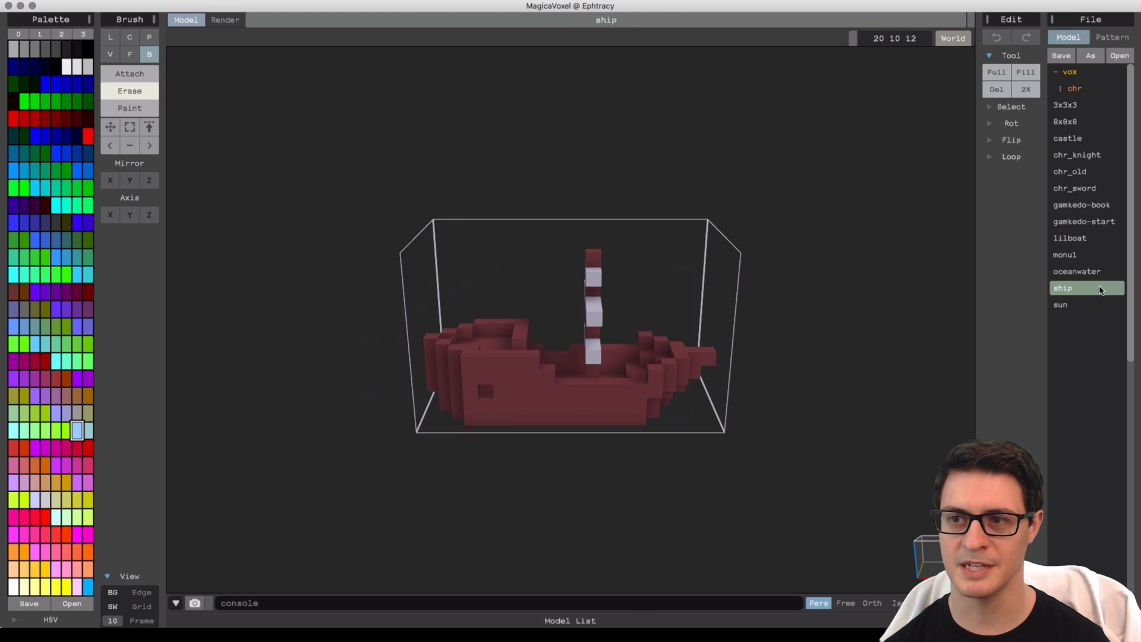
right_drag(742, 320, 723, 351)
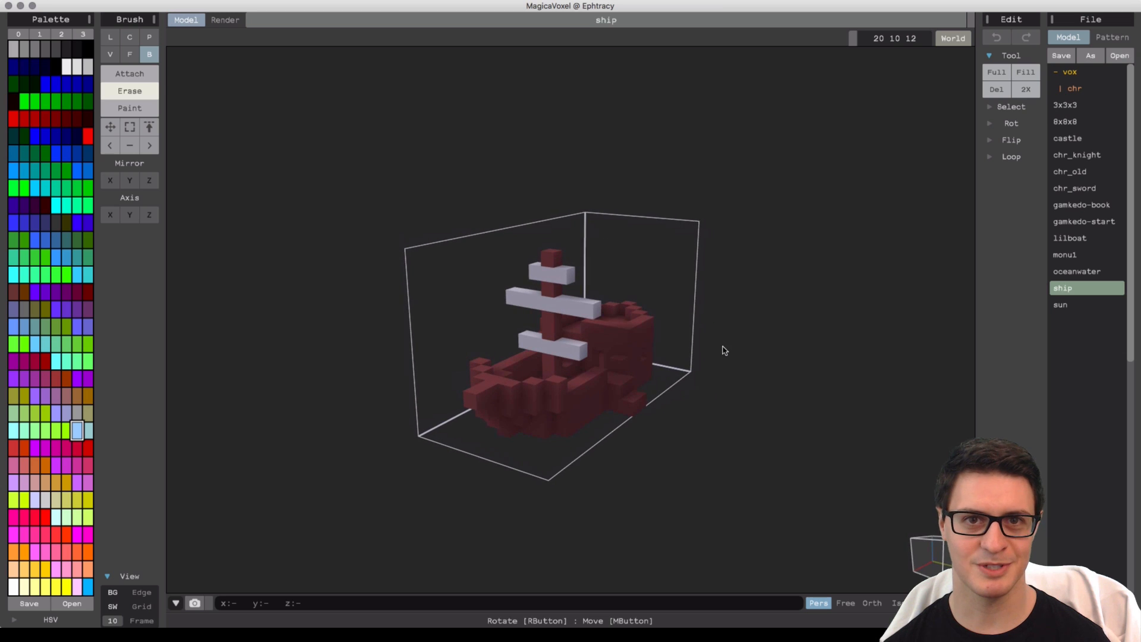
click(1083, 205)
right_drag(726, 331, 776, 345)
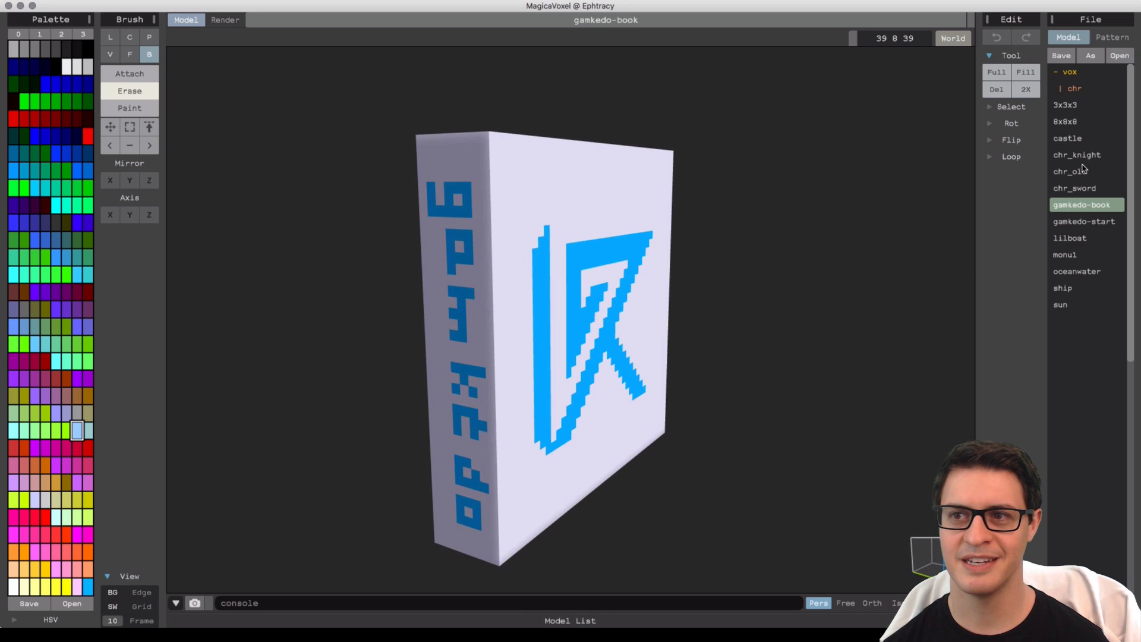
click(1082, 142)
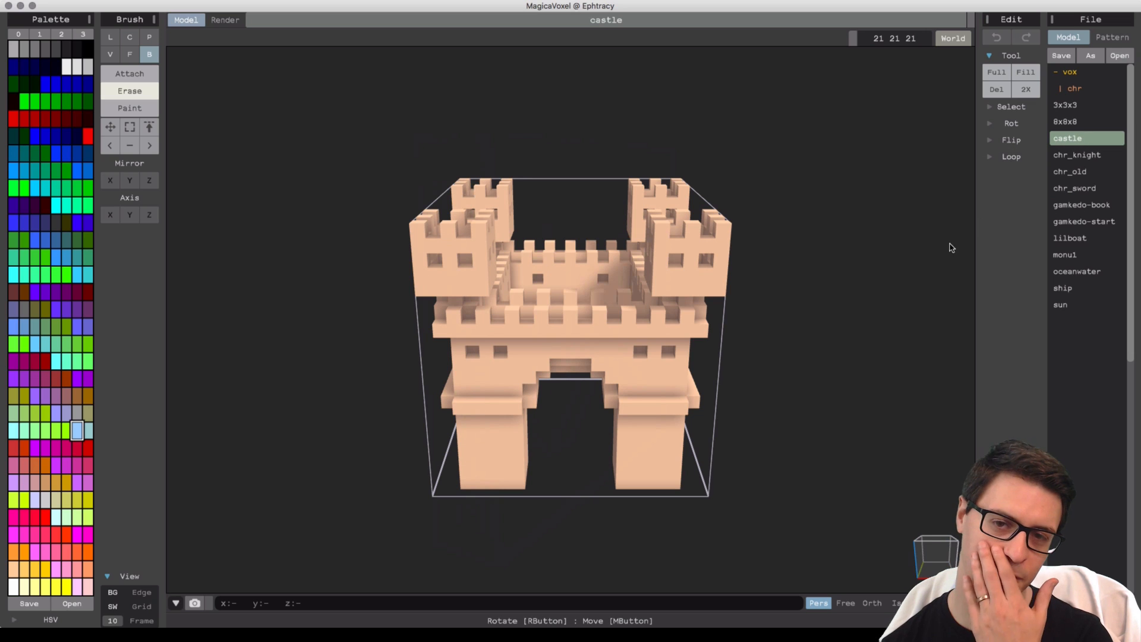
right_drag(894, 308, 846, 320)
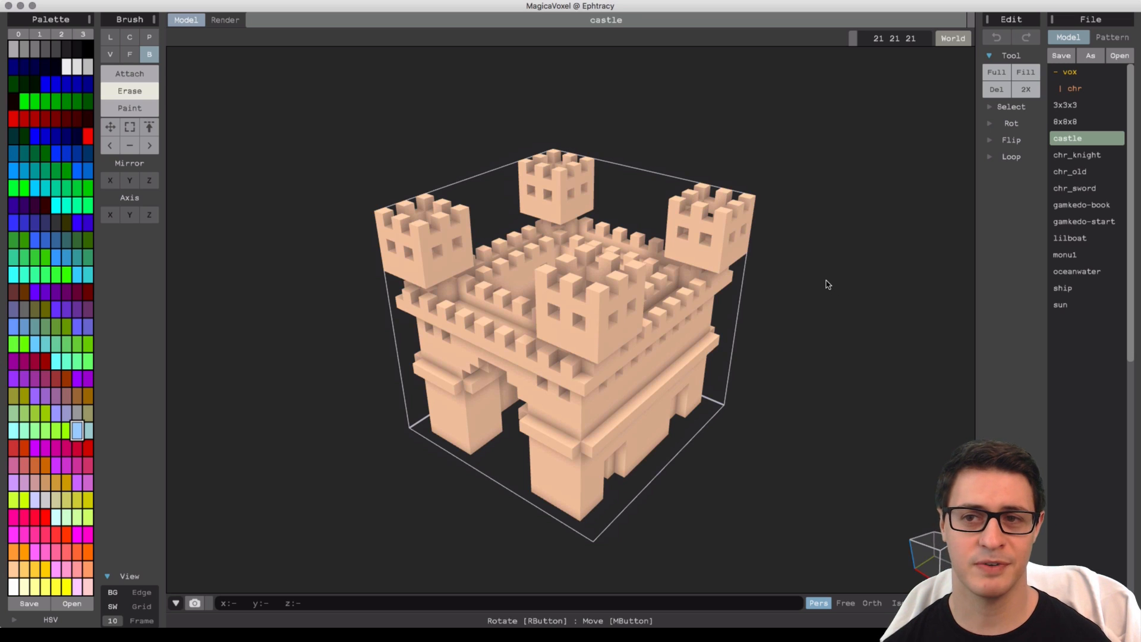
right_drag(819, 306, 820, 293)
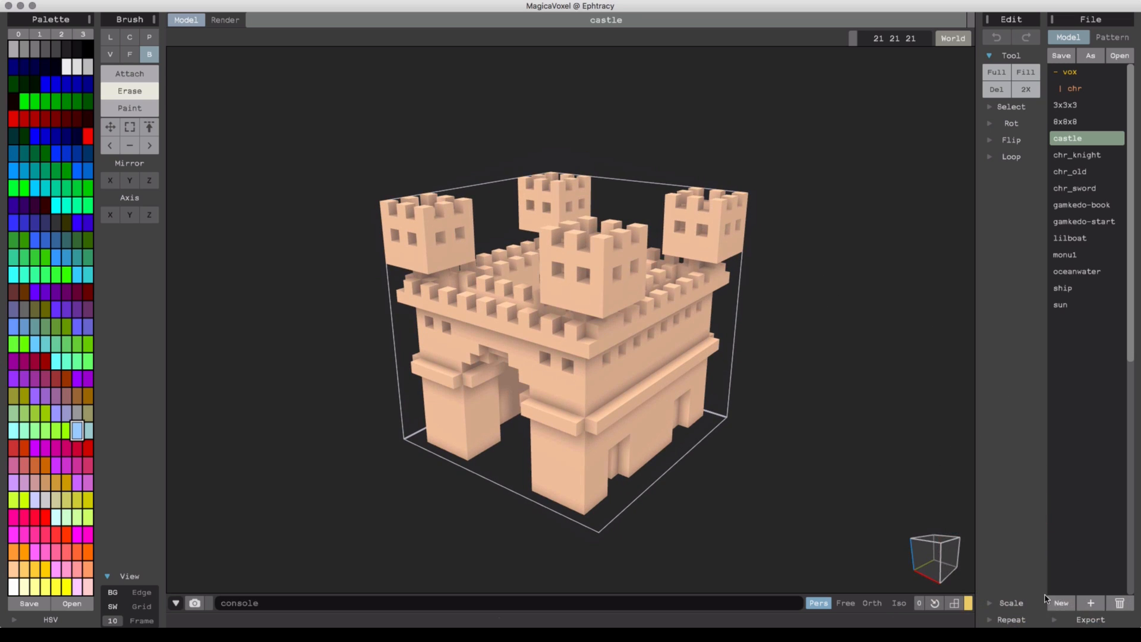
Create a new blank model.
click(1058, 603)
mouse_move(726, 346)
right_down()
mouse_move(647, 348)
mouse_move(669, 330)
mouse_move(556, 305)
right_up()
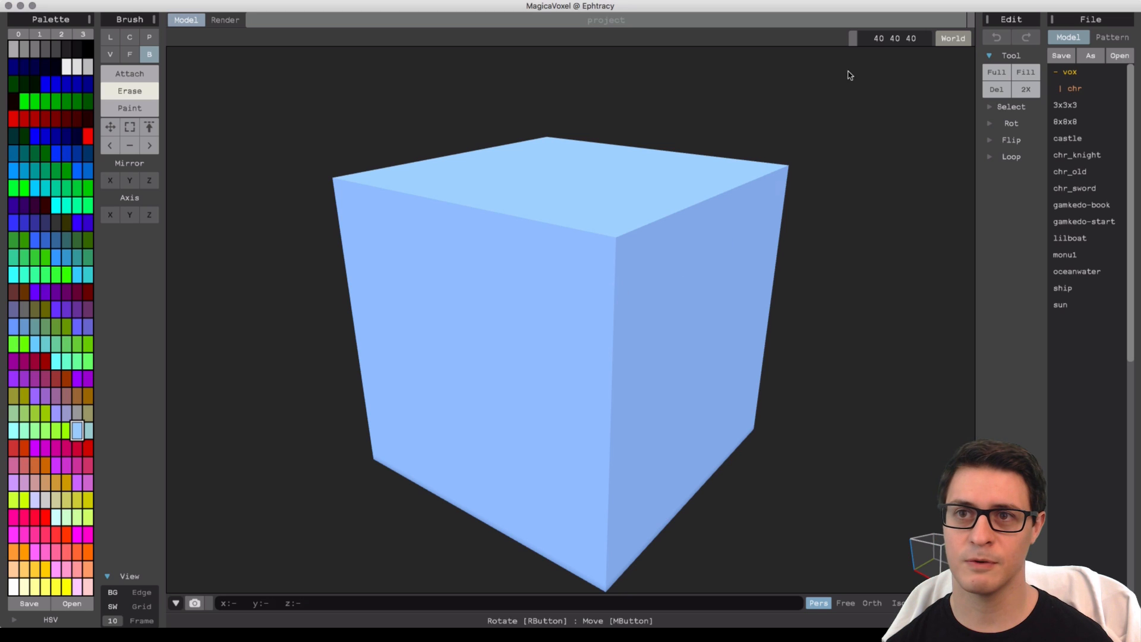
click(895, 43)
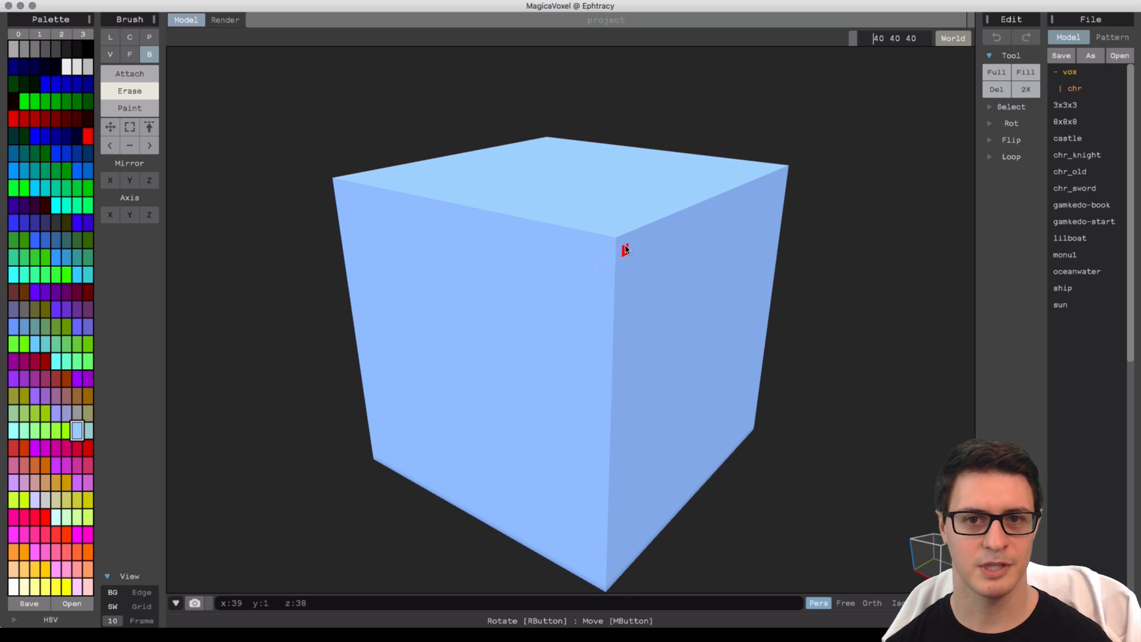
Carve stepped box-shaped recesses into the corner of the cube with the Erase brush.
mouse_move(613, 247)
mouse_down()
mouse_move(505, 328)
mouse_move(391, 443)
mouse_move(631, 213)
mouse_move(558, 141)
mouse_move(756, 441)
mouse_move(621, 298)
mouse_move(609, 249)
mouse_move(717, 363)
mouse_up()
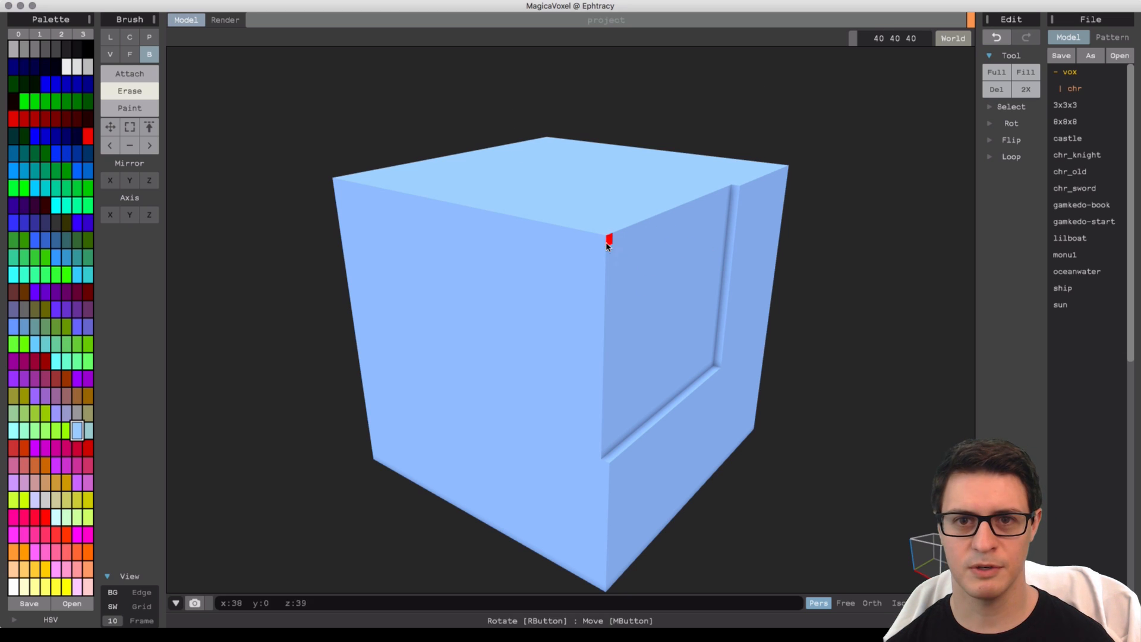
mouse_move(638, 207)
mouse_down()
mouse_move(522, 308)
mouse_move(616, 357)
mouse_move(636, 334)
mouse_move(602, 397)
mouse_up()
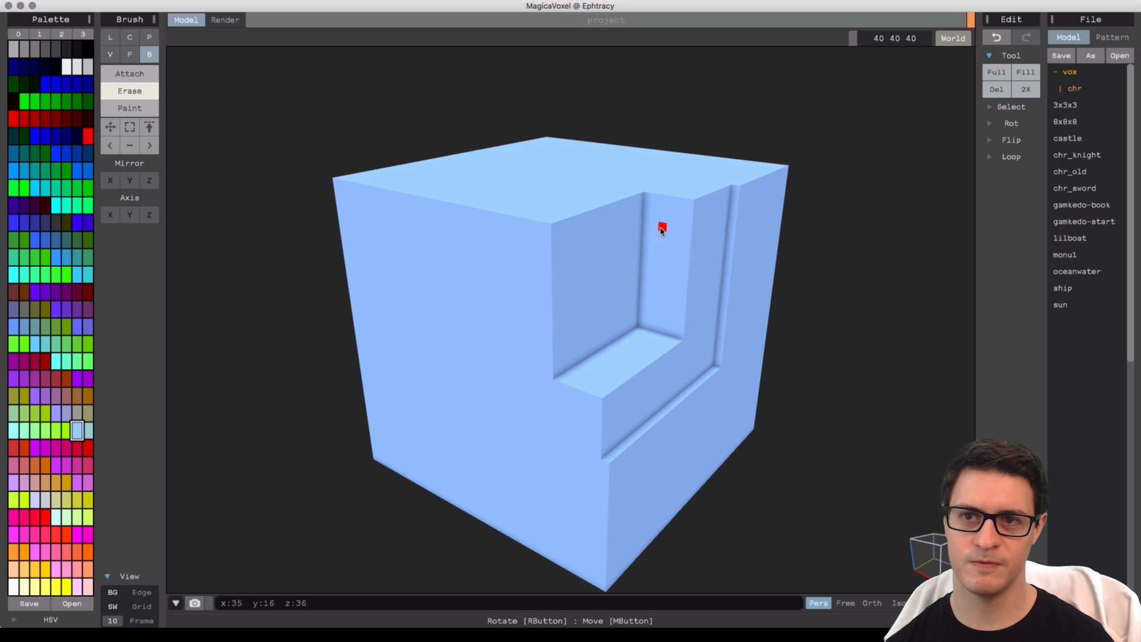
right_drag(661, 230, 638, 227)
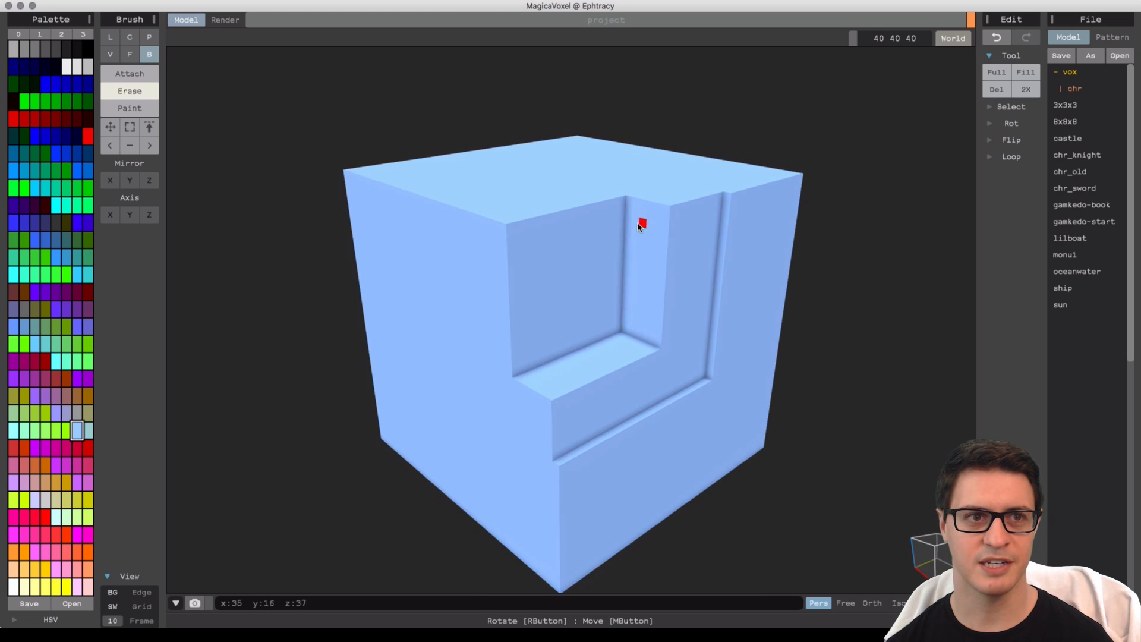
Add a raised rectangular block inside the carved recess with the Attach brush.
click(129, 73)
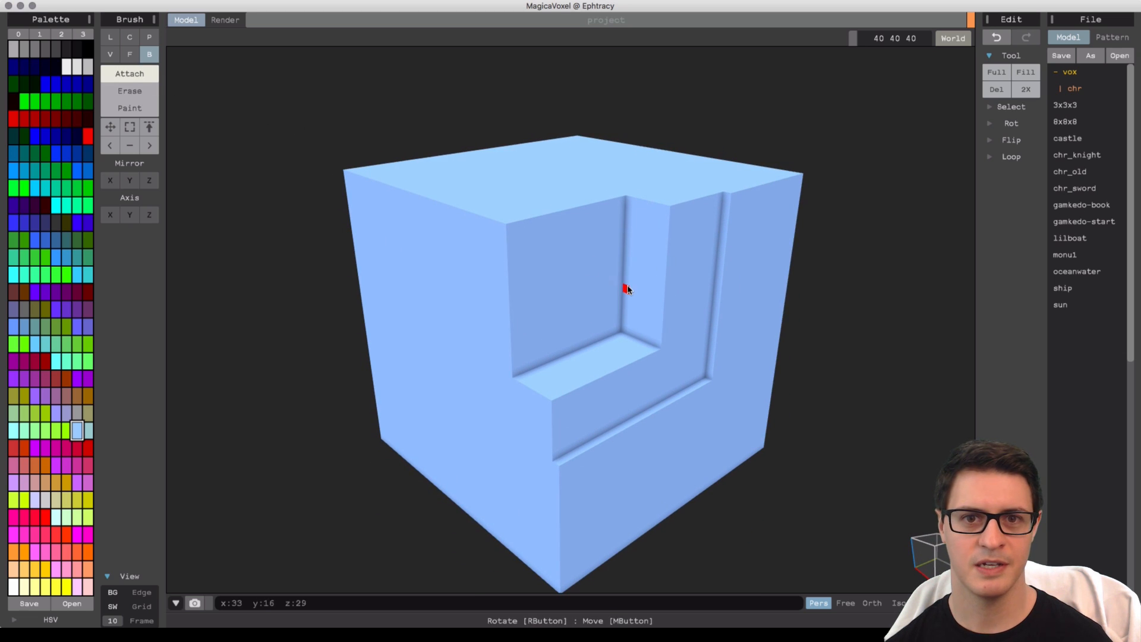
drag(519, 246, 631, 308)
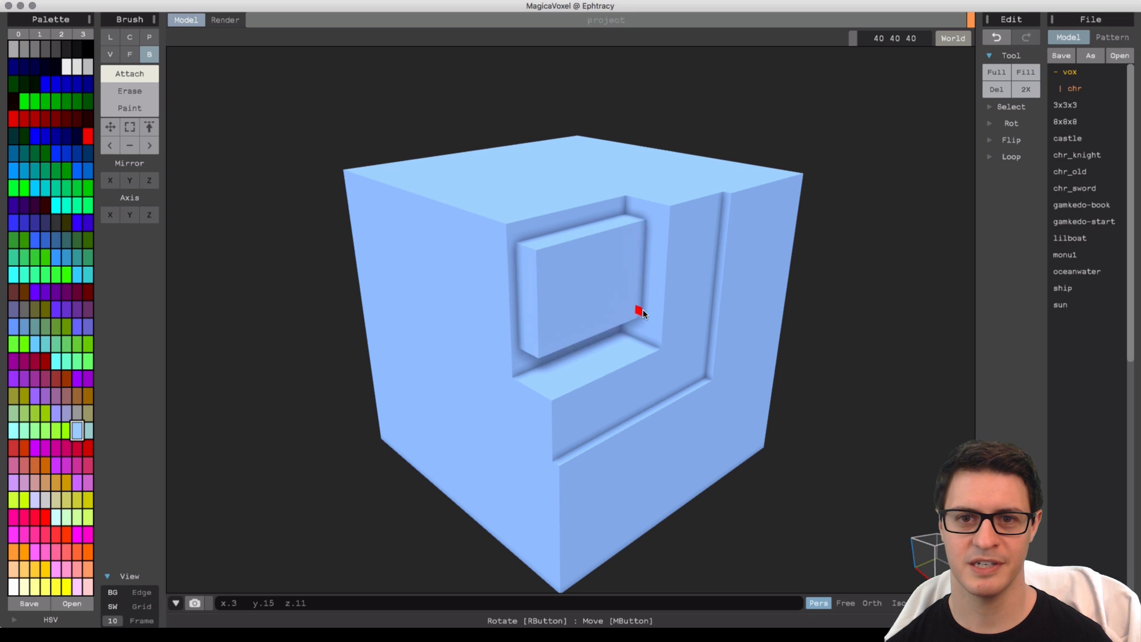
click(632, 302)
right_drag(632, 302, 652, 350)
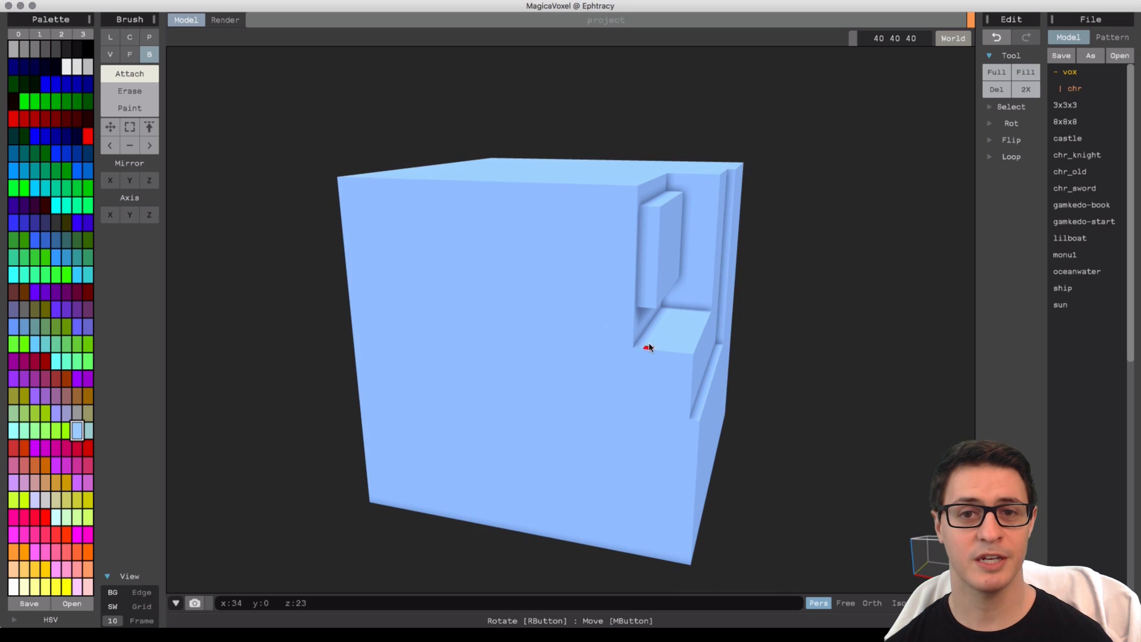
right_drag(721, 321, 577, 299)
Paint the block face, the ledge and the side wall of the recess green.
click(129, 107)
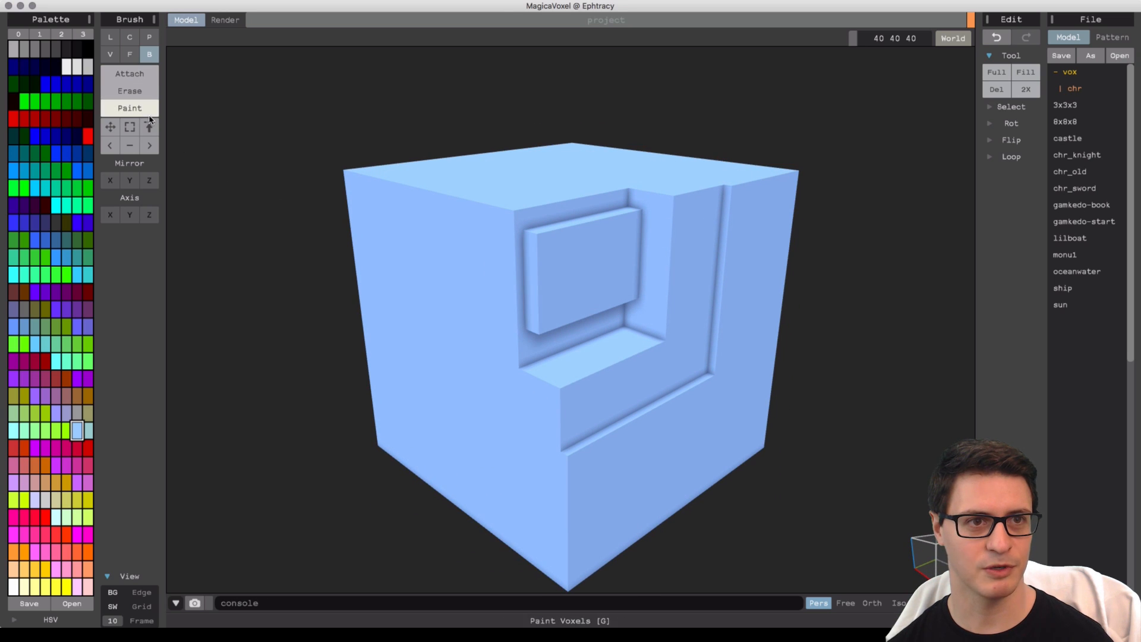
click(36, 105)
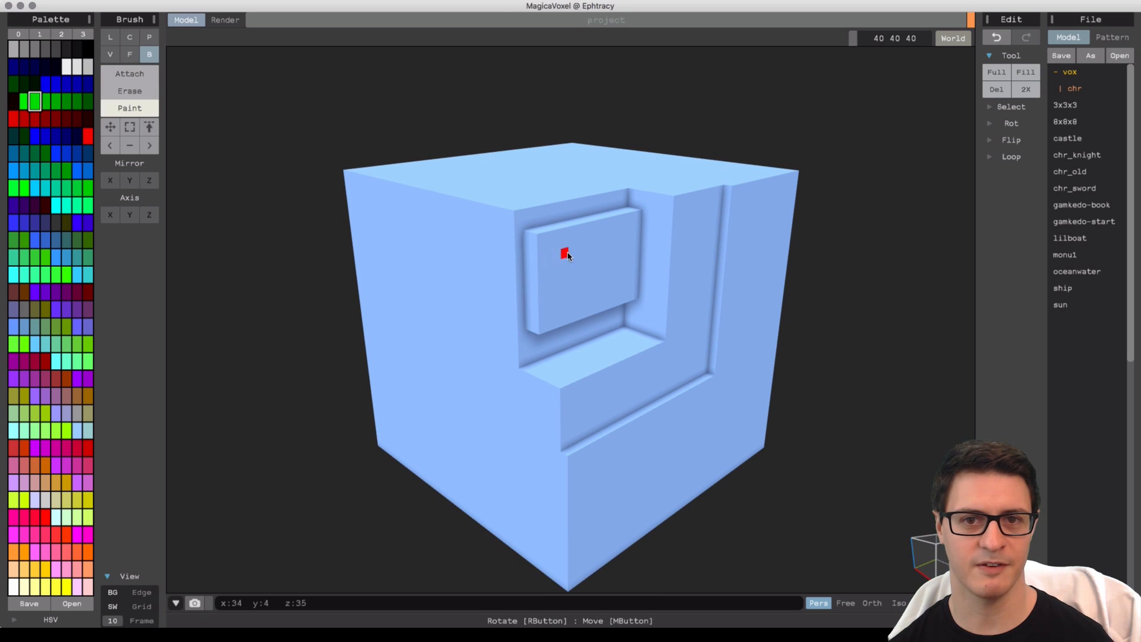
drag(566, 255, 661, 344)
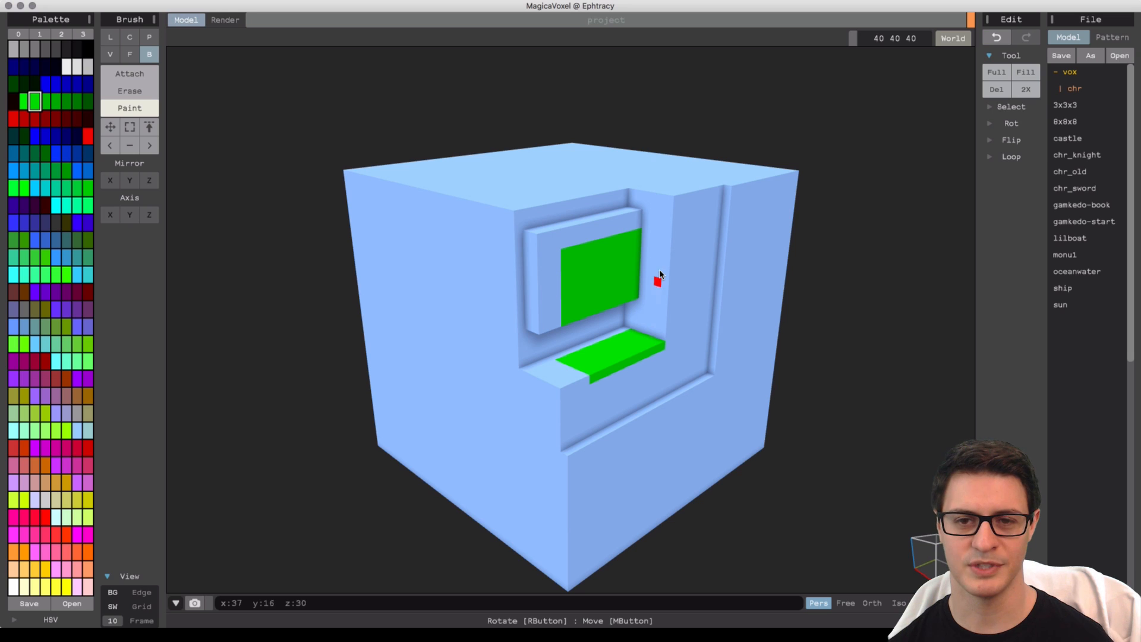
drag(661, 217, 695, 303)
mouse_move(729, 270)
right_down()
mouse_move(666, 302)
mouse_move(505, 211)
mouse_move(693, 253)
right_up()
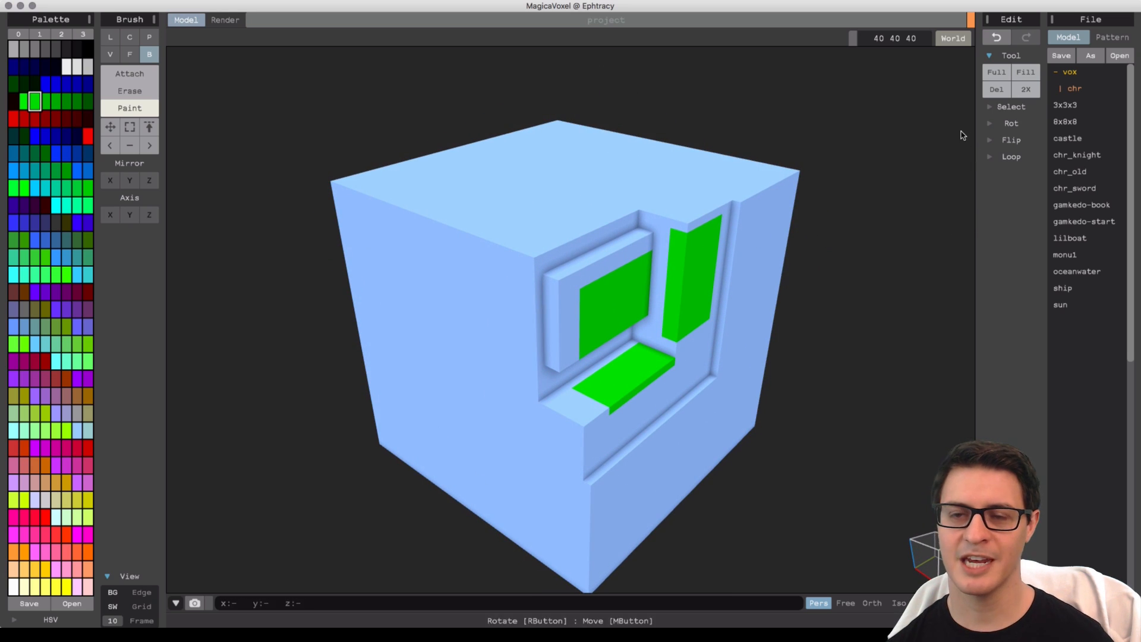
Delete all voxels and resize the model to 20 20 20.
click(996, 92)
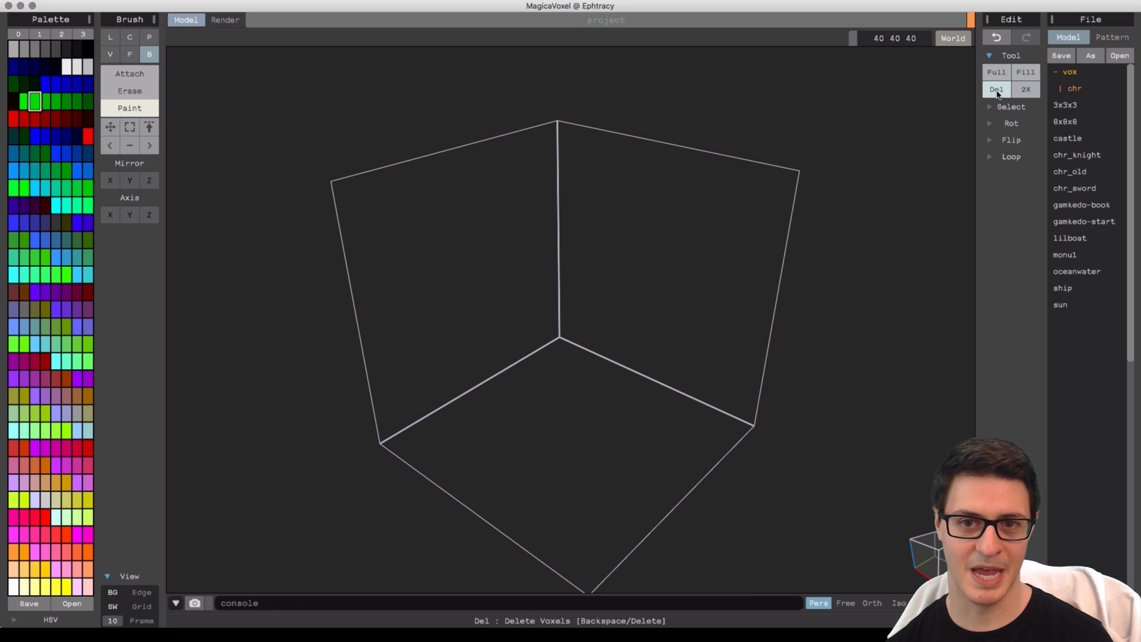
mouse_move(685, 377)
right_down()
mouse_move(647, 357)
mouse_move(716, 323)
mouse_move(711, 379)
mouse_move(702, 379)
right_up()
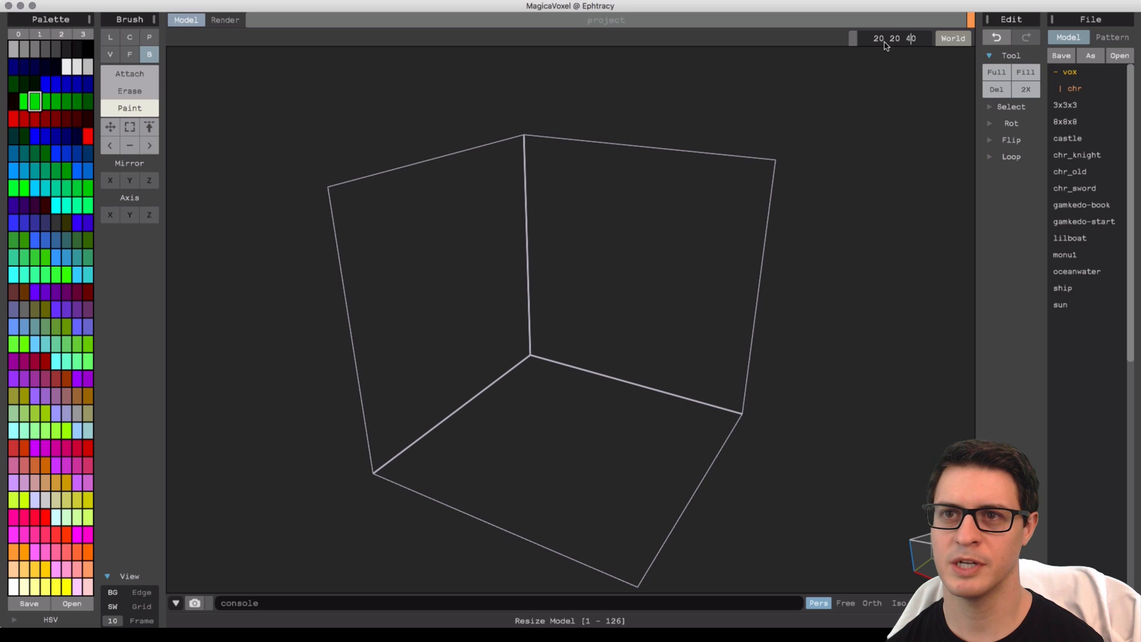
key(BackSpace)
text(2)
key(Return)
scroll(702, 237, up, 5)
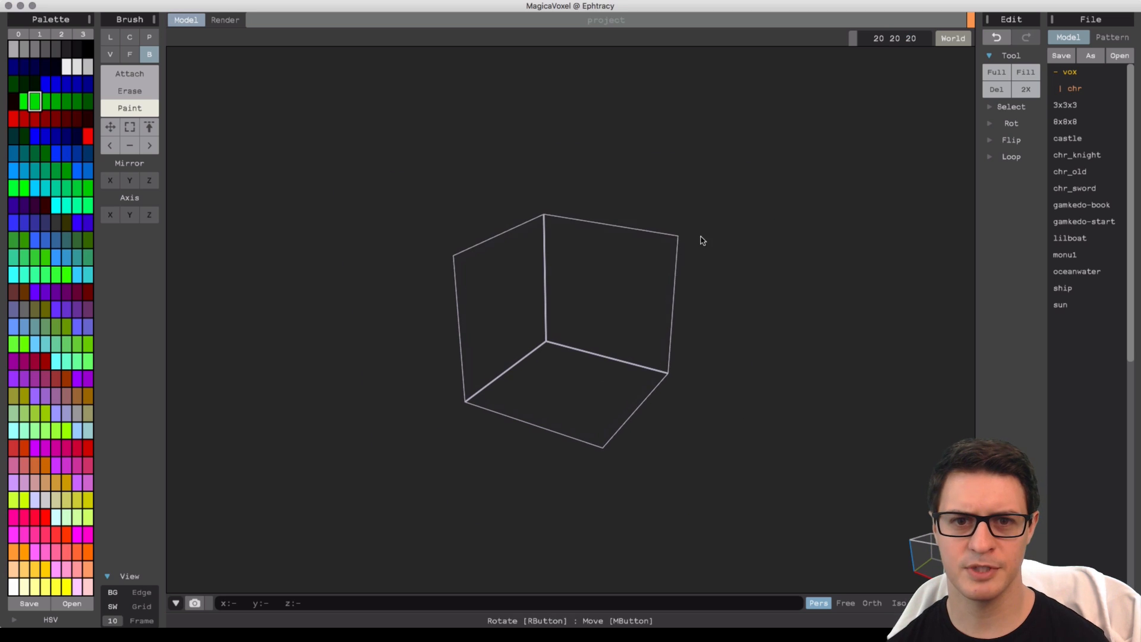
scroll(637, 303, up, 2)
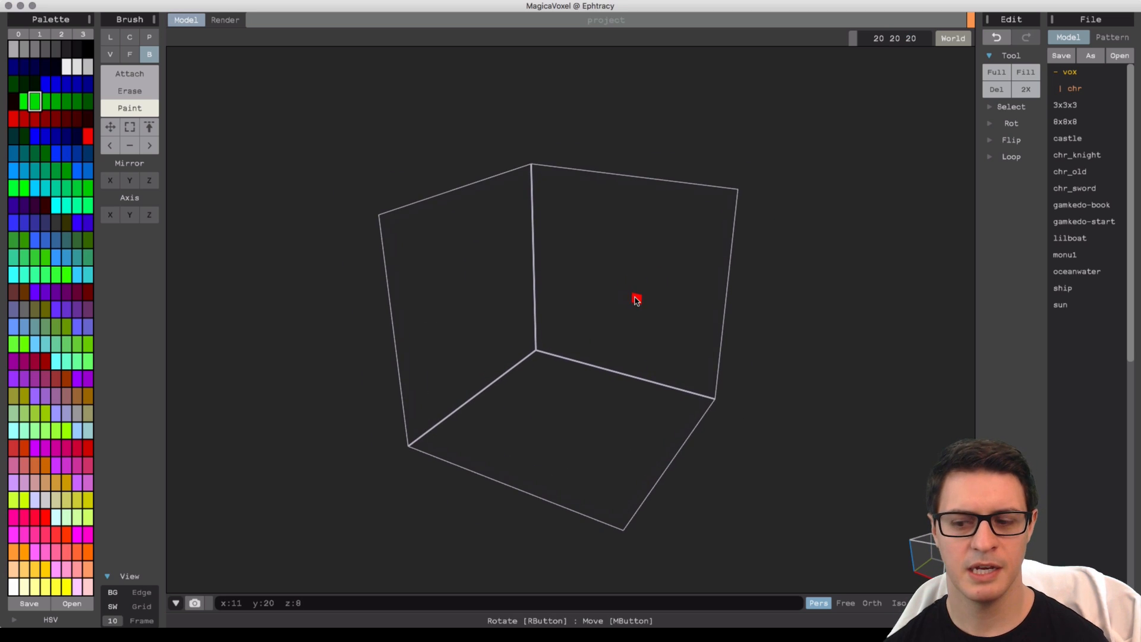
Pick white and attach a full floor layer across the bottom of the empty model.
click(68, 67)
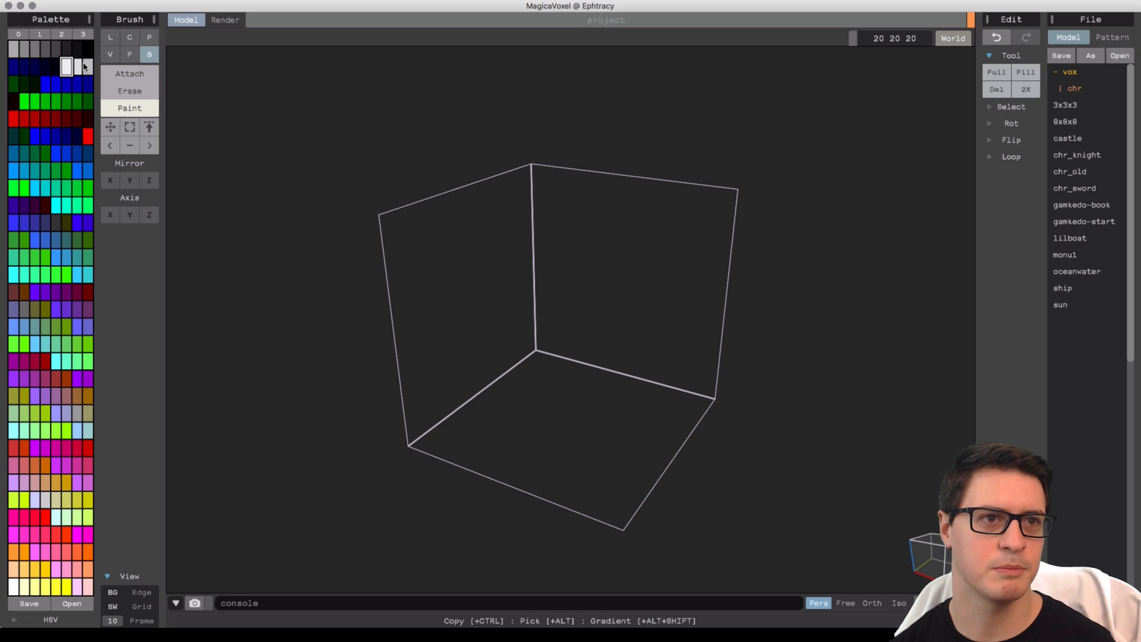
mouse_move(475, 344)
right_down()
mouse_move(537, 375)
mouse_move(510, 313)
mouse_move(524, 315)
mouse_move(523, 298)
mouse_move(504, 395)
right_up()
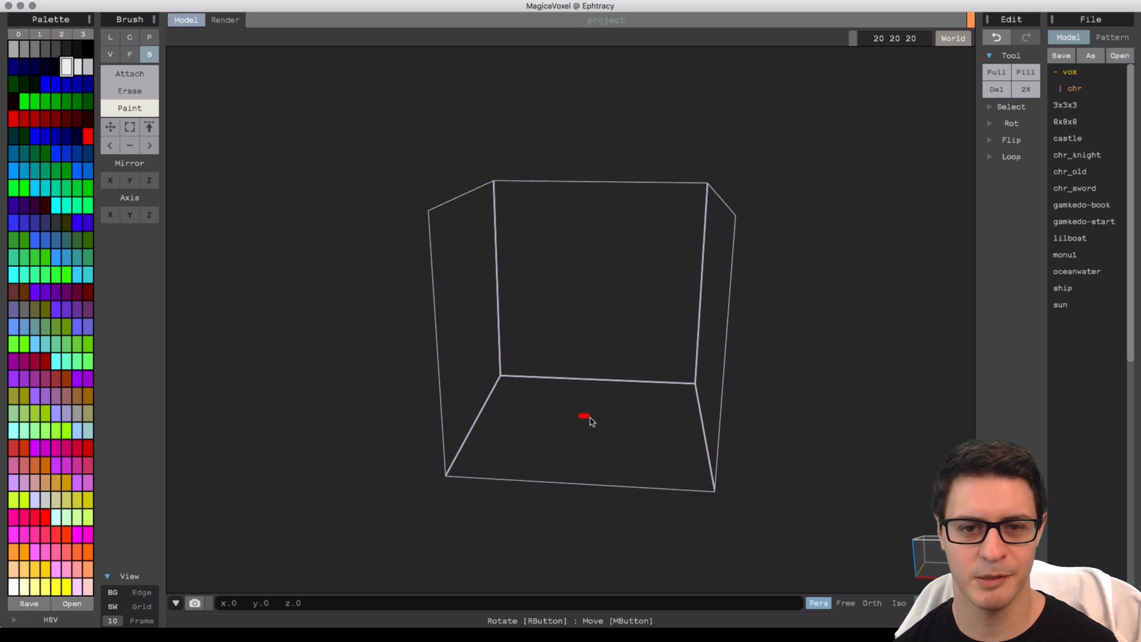
click(134, 76)
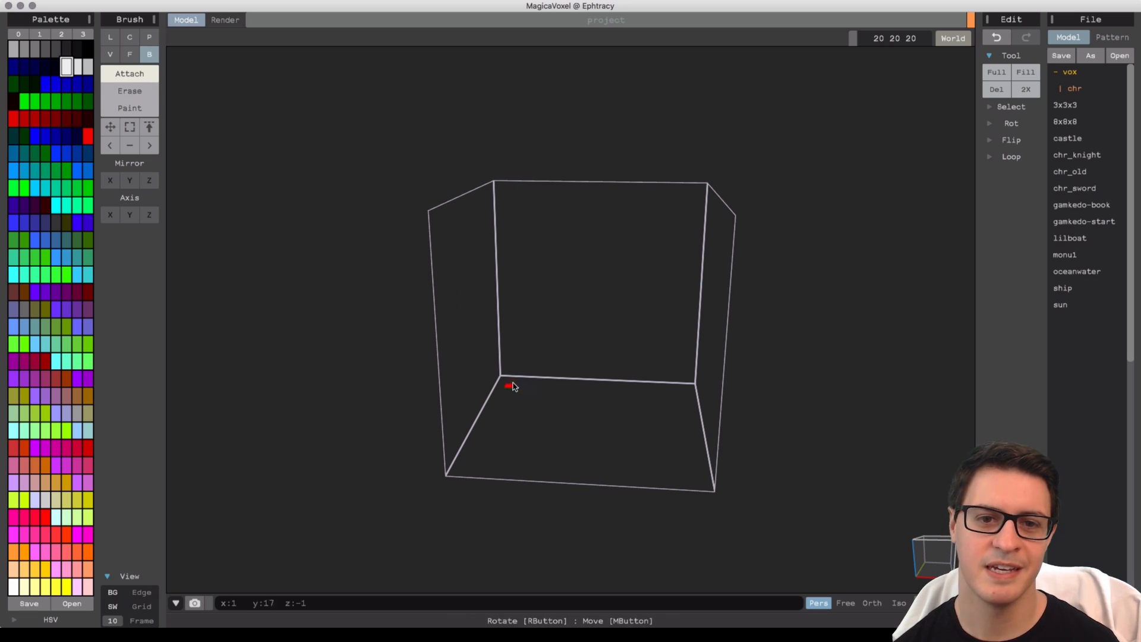
drag(504, 377, 722, 497)
Attach walls rising from the floor's back, right and left edges to form an open box.
right_drag(611, 339, 538, 340)
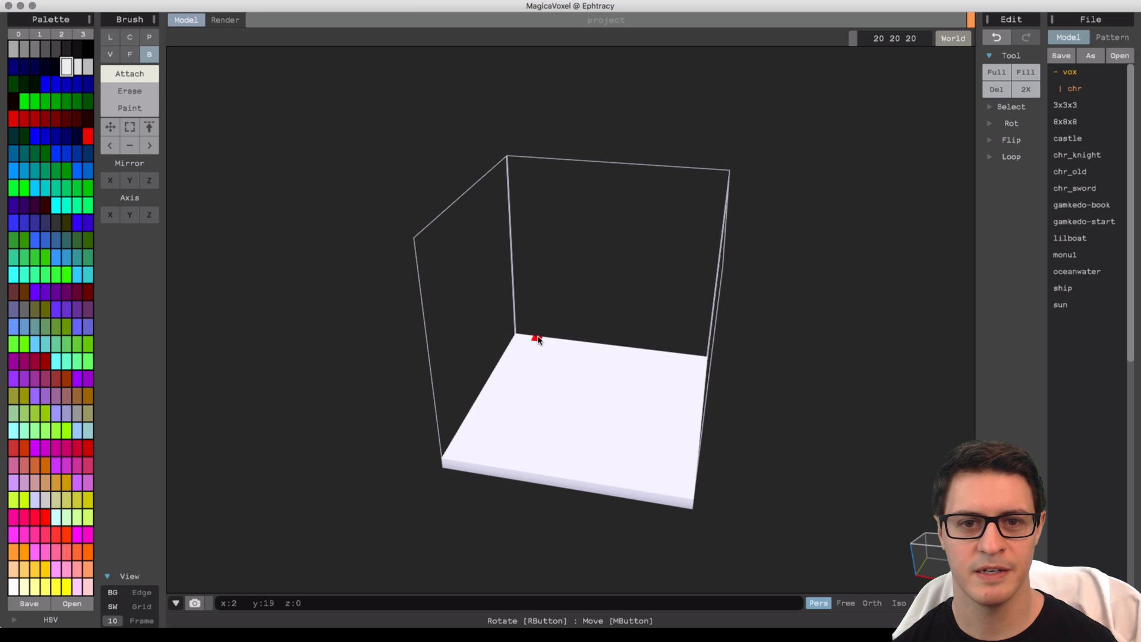
drag(519, 334, 726, 177)
right_drag(727, 177, 505, 356)
drag(488, 360, 681, 181)
right_drag(523, 323, 541, 384)
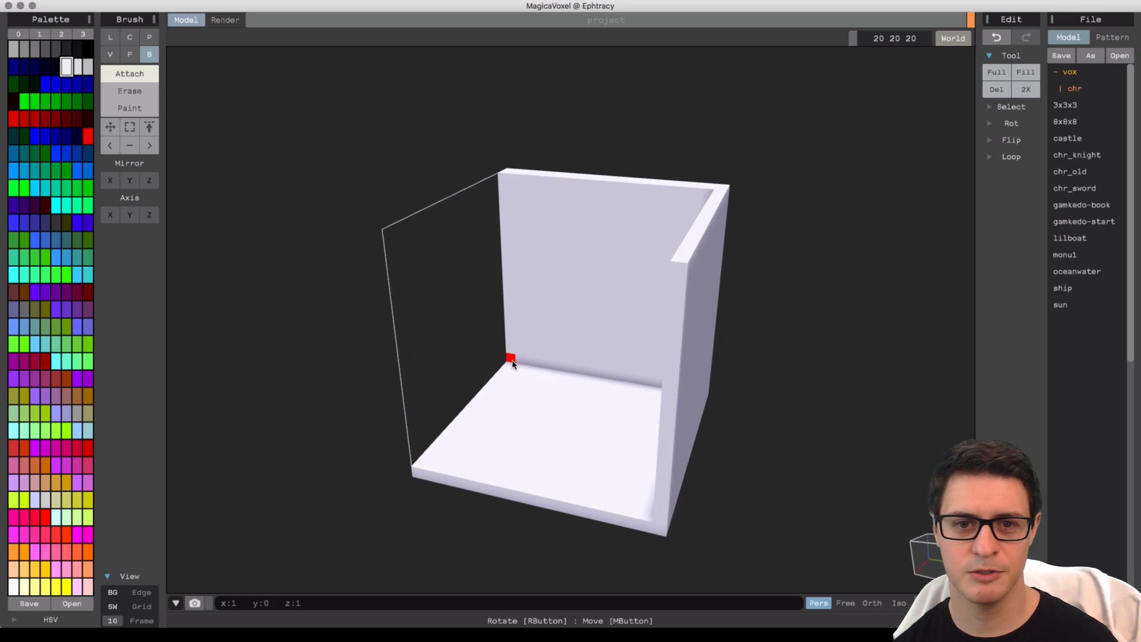
mouse_move(511, 360)
mouse_down()
mouse_move(420, 301)
mouse_move(389, 240)
mouse_up()
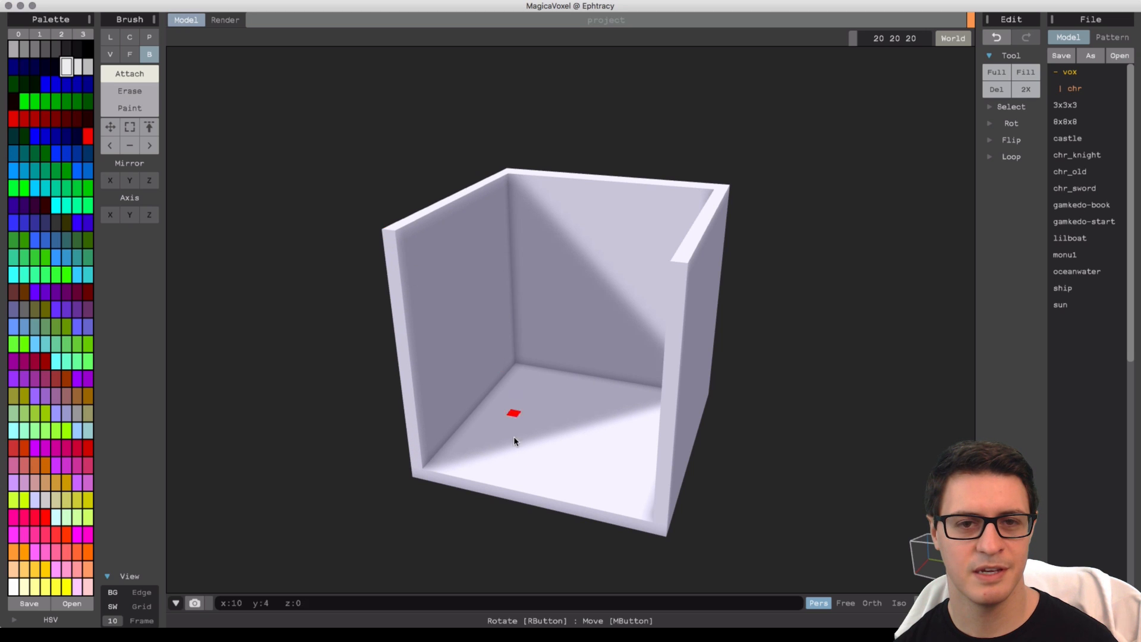
Attach the front wall from the floor's front edge to close the box's sides.
right_drag(517, 433, 591, 484)
mouse_move(579, 500)
mouse_down()
mouse_move(738, 328)
mouse_move(768, 212)
mouse_up()
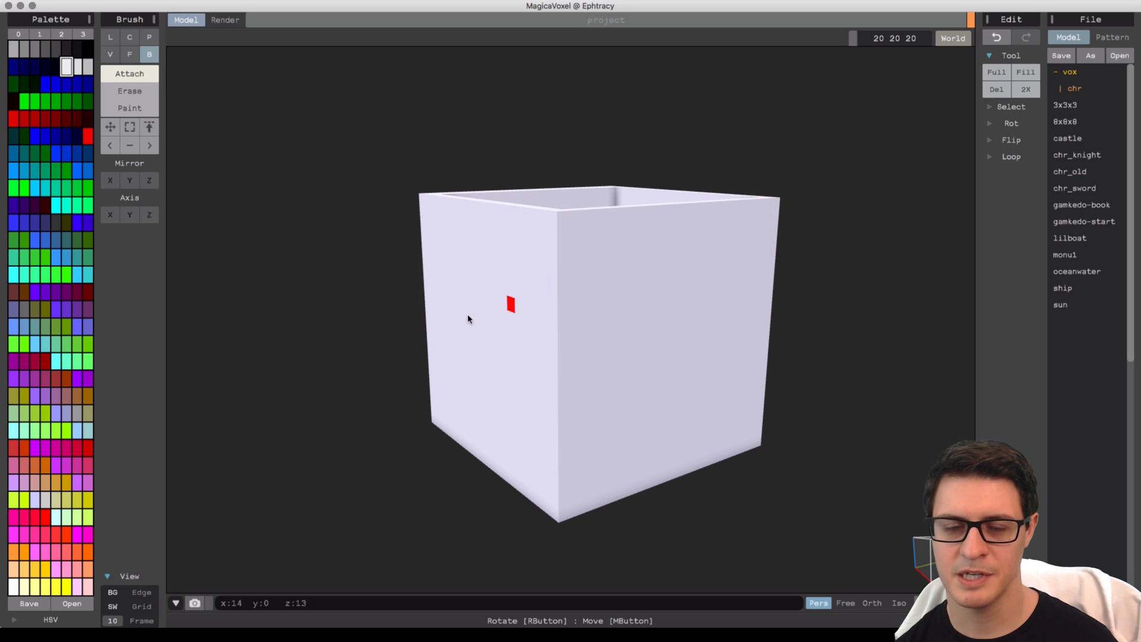
Switch to Erase mode and resize the model to 30 20 20.
right_drag(467, 315, 520, 287)
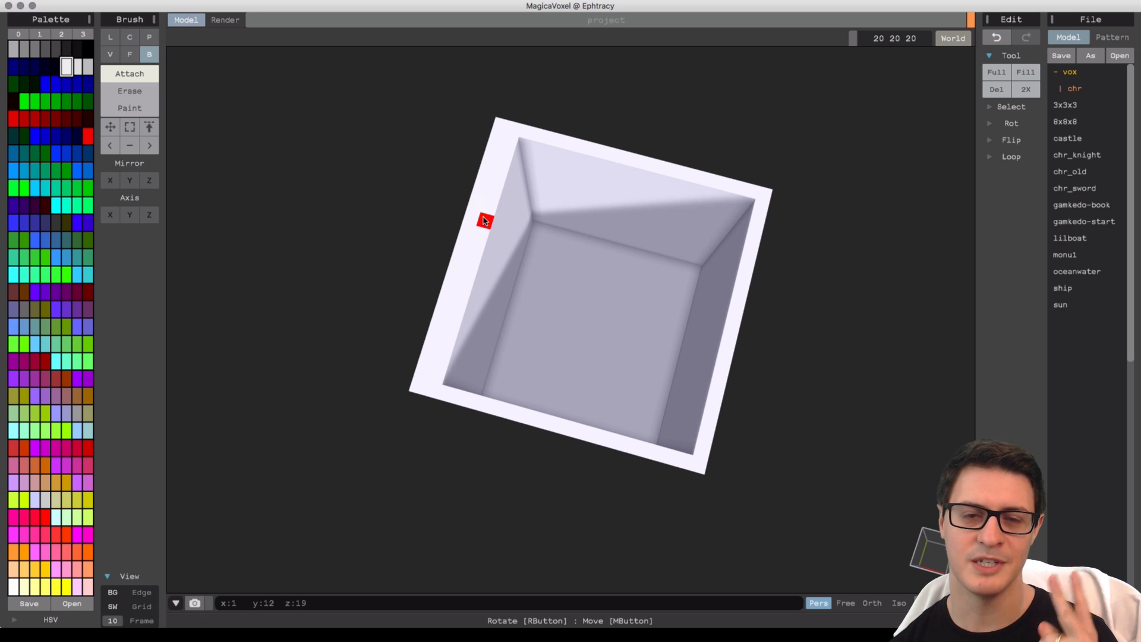
right_drag(517, 293, 459, 283)
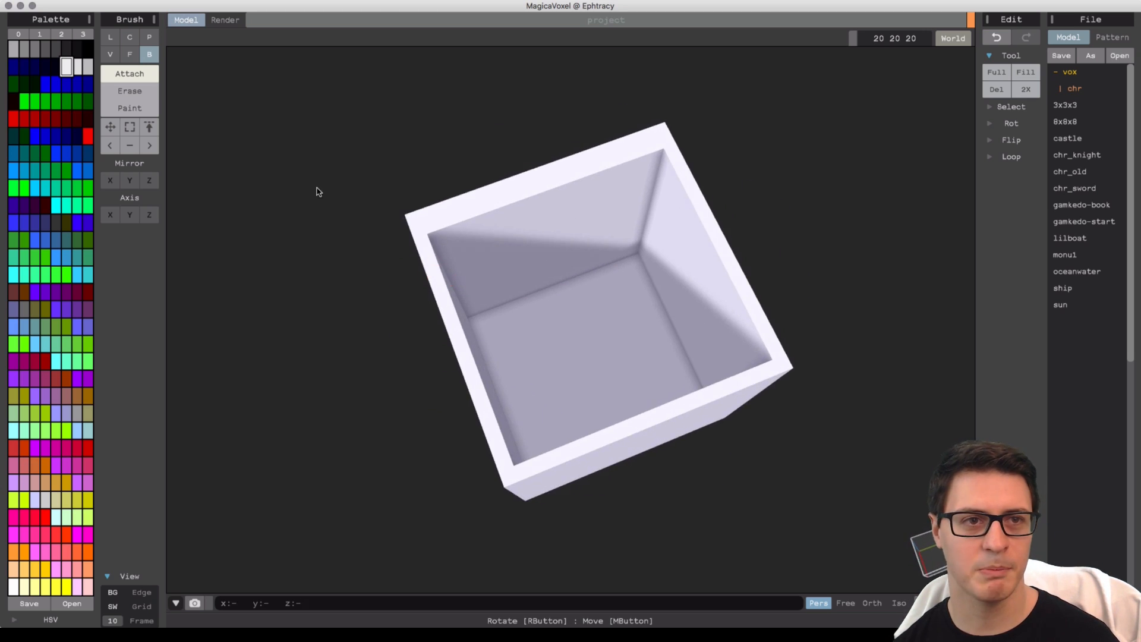
right_drag(319, 191, 250, 143)
click(130, 91)
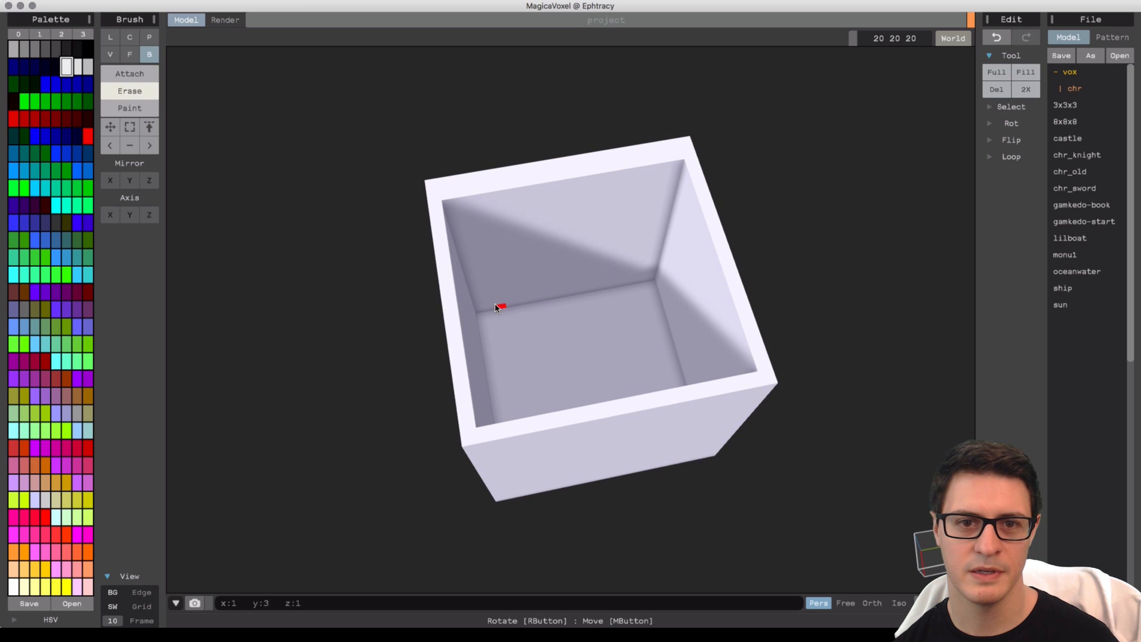
mouse_move(578, 257)
mouse_down()
mouse_move(677, 185)
mouse_move(675, 169)
mouse_up()
right_drag(677, 166, 707, 257)
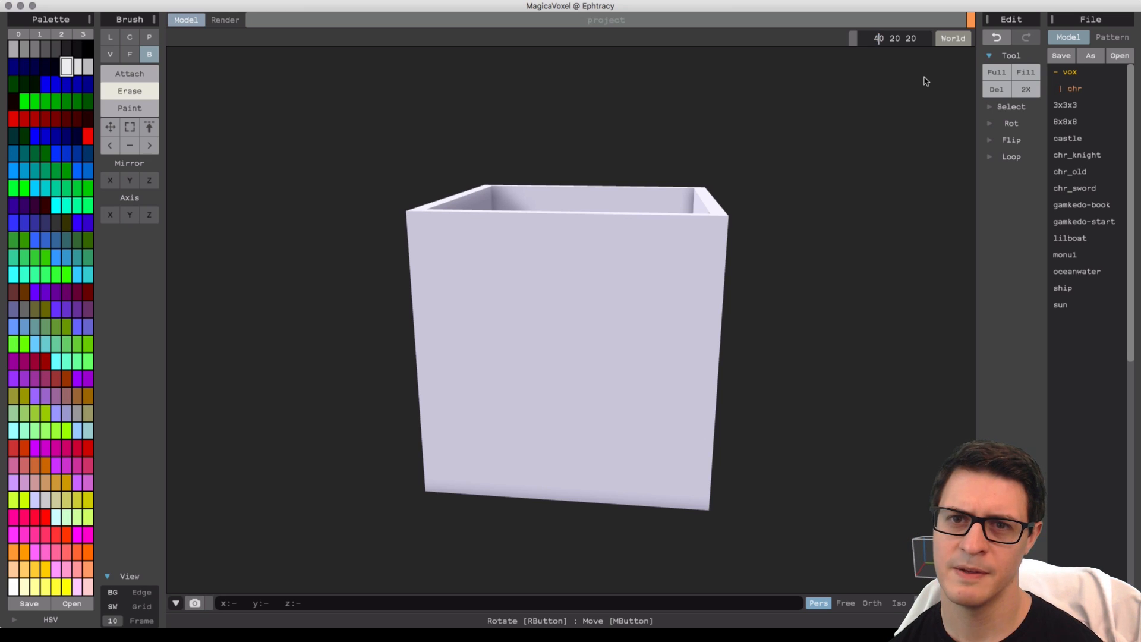
key(Return)
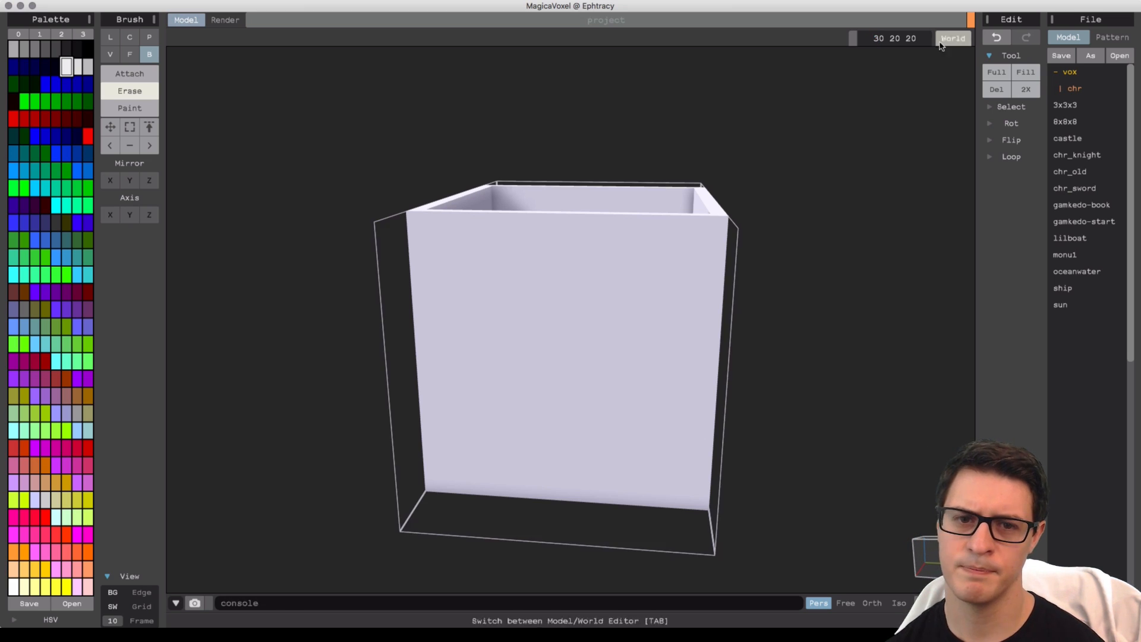
Move the mug body to one side of the enlarged model space.
right_drag(711, 325, 621, 348)
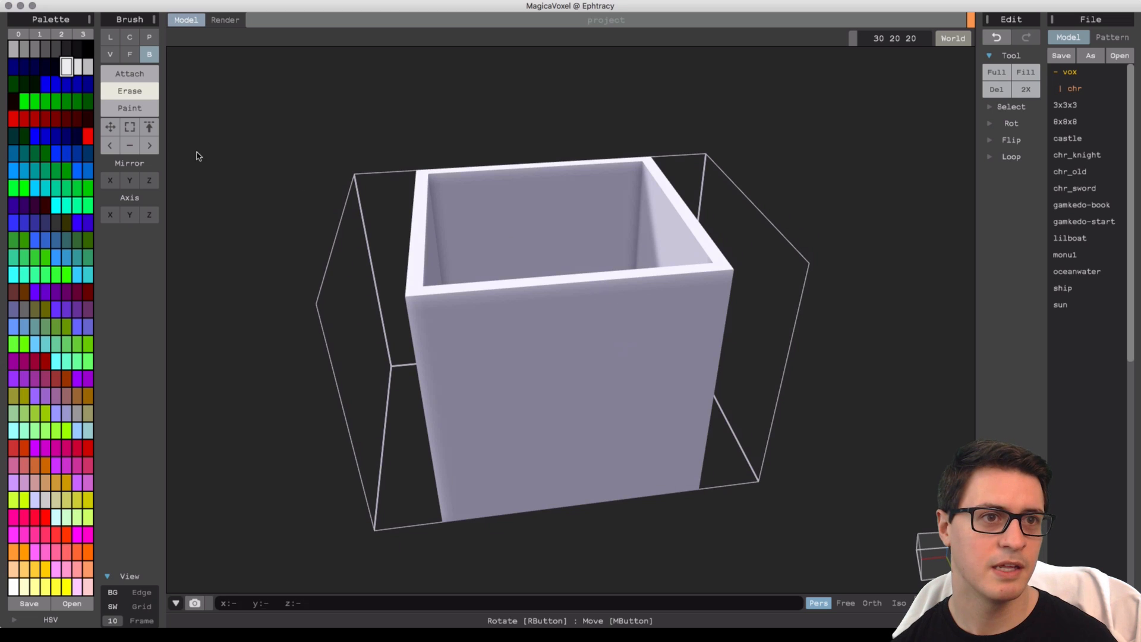
click(111, 129)
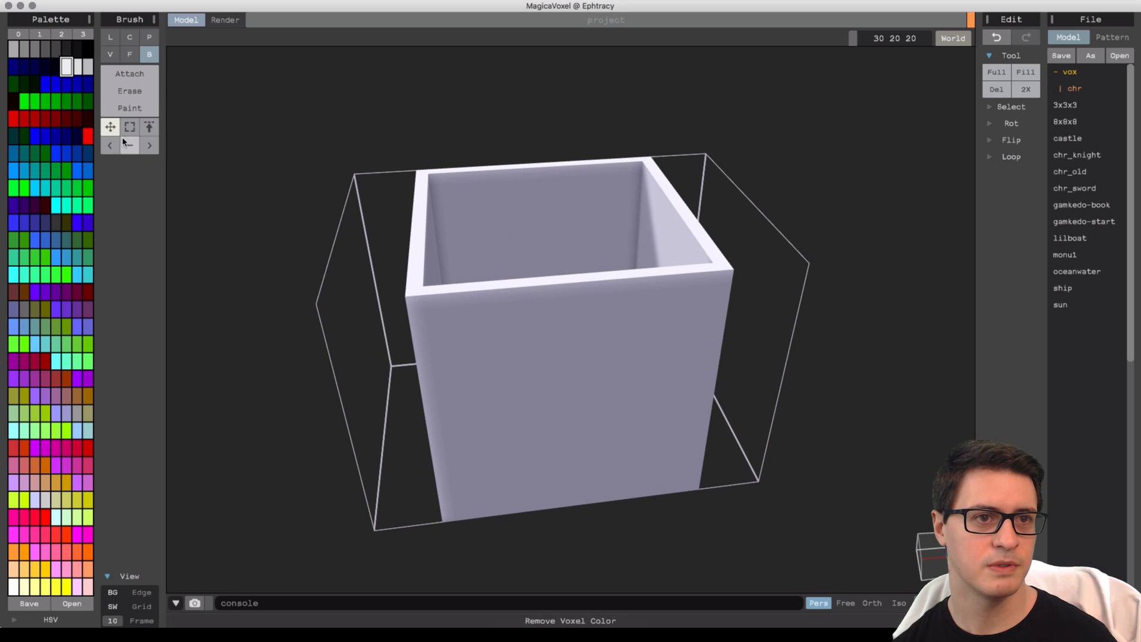
drag(631, 377, 416, 393)
drag(820, 387, 551, 403)
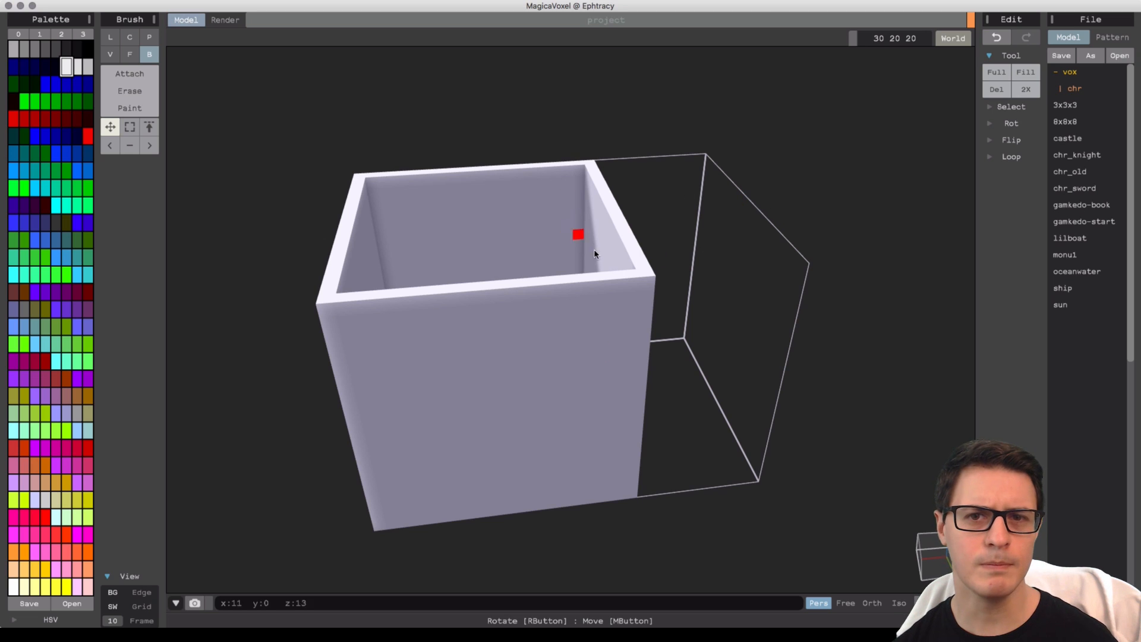
right_drag(667, 281, 586, 276)
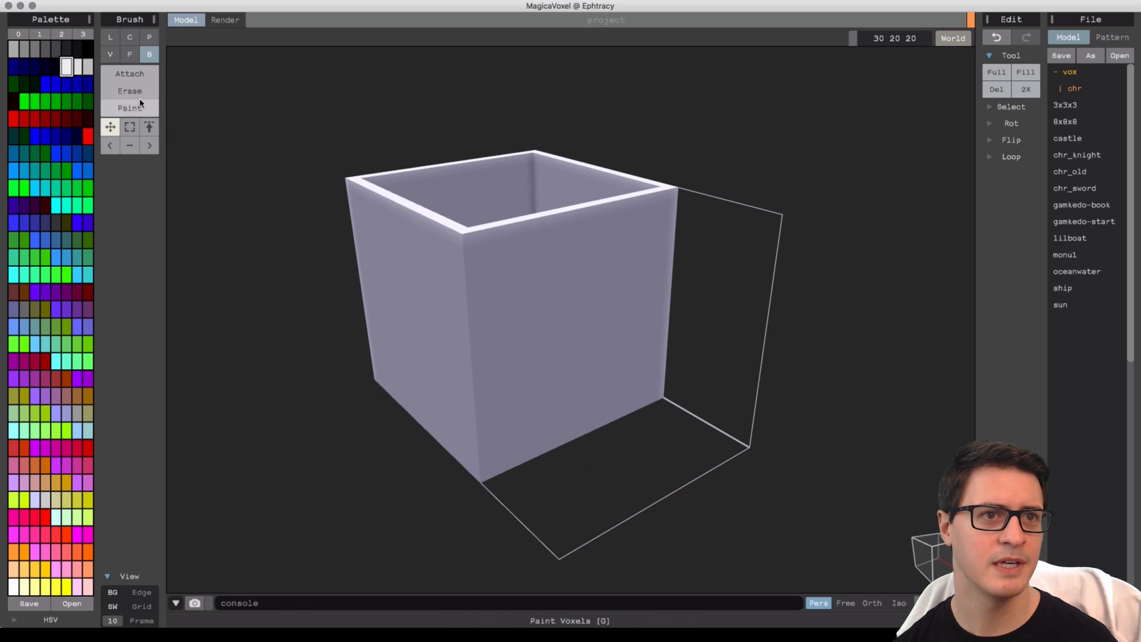
Attach a tall vertical strip on the box's side wall as the handle base.
click(124, 74)
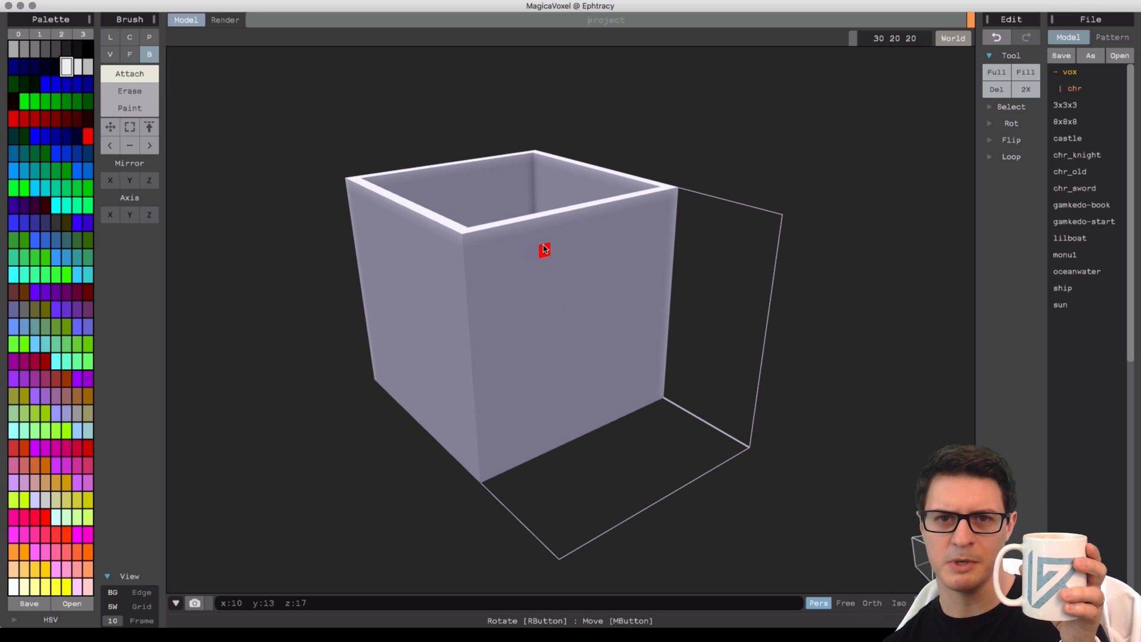
mouse_move(556, 247)
mouse_down()
mouse_move(618, 365)
mouse_move(603, 425)
mouse_move(603, 410)
mouse_up()
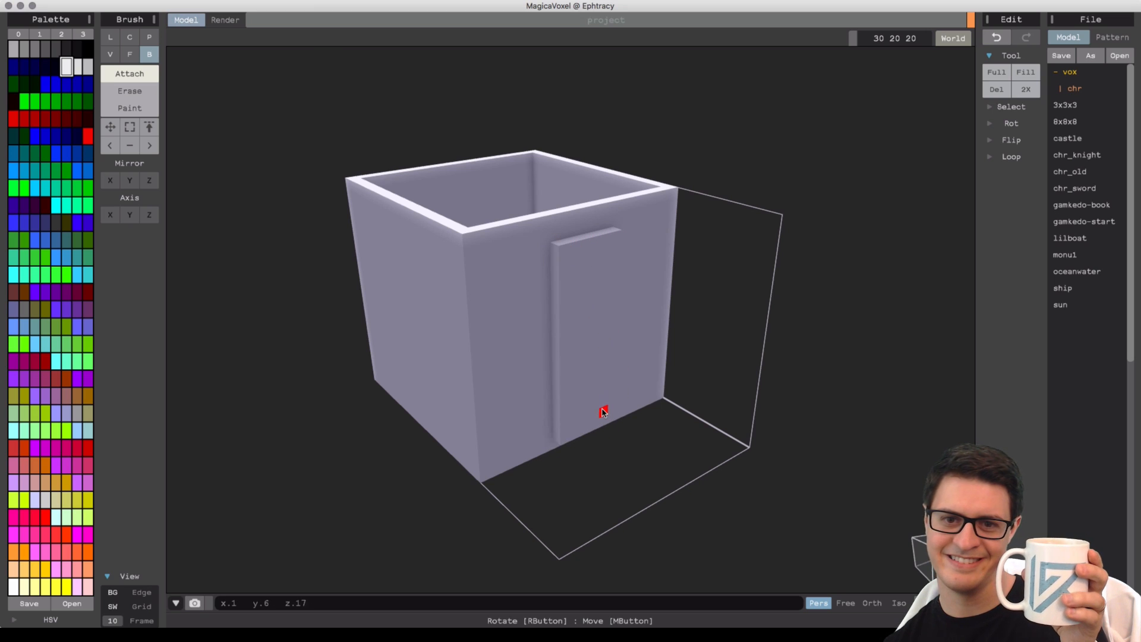
right_drag(630, 410, 581, 388)
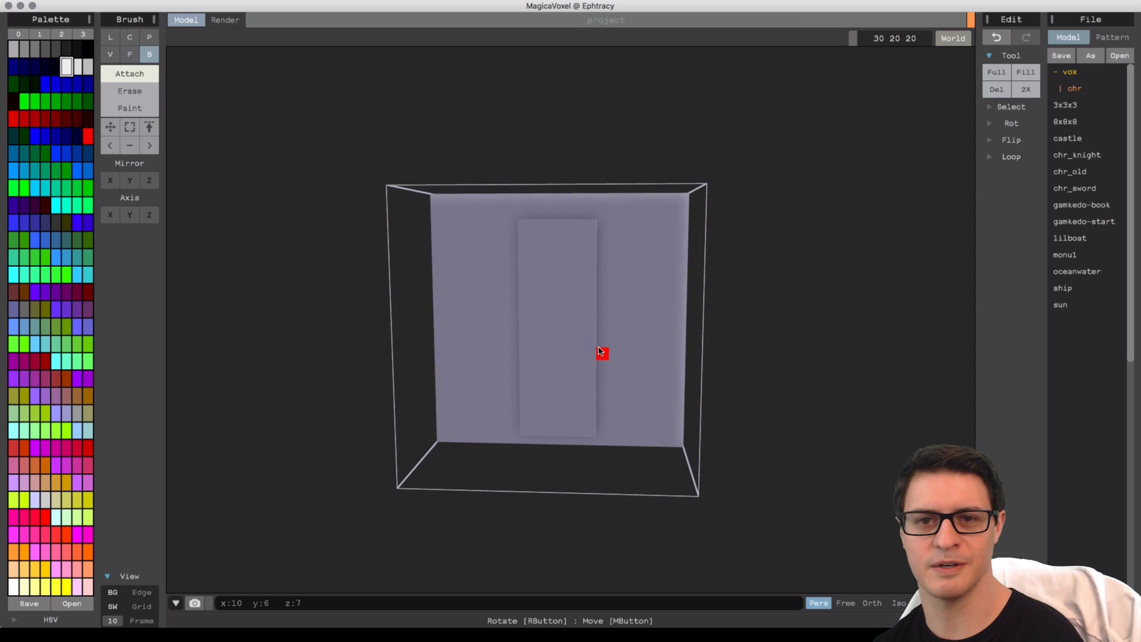
right_drag(588, 329, 597, 329)
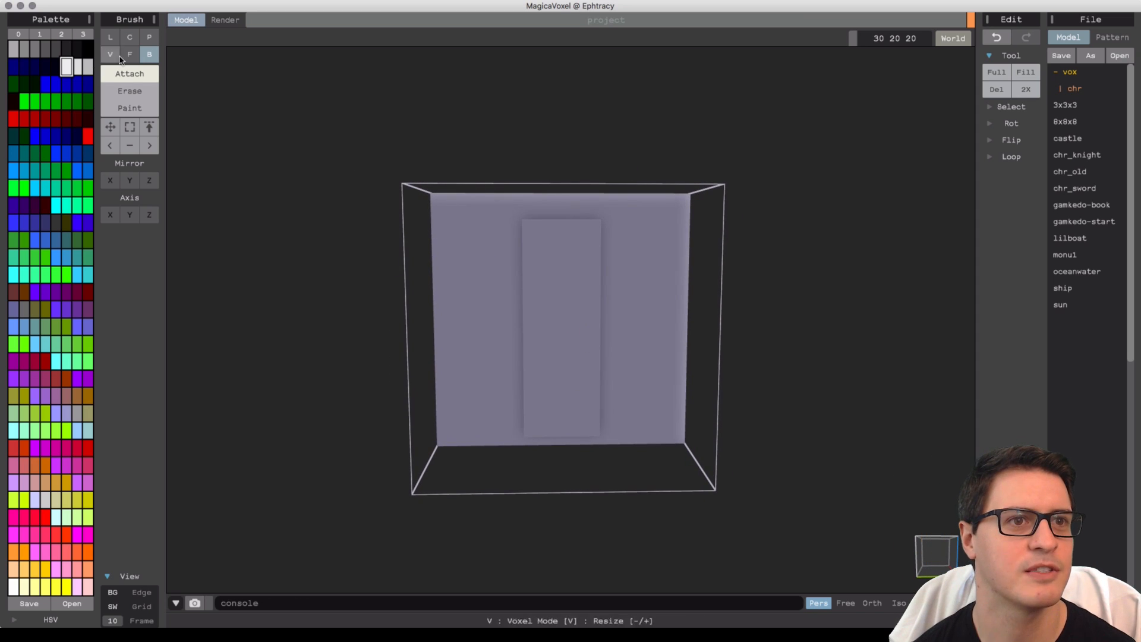
Erase one column of voxels along the strip's side to narrow it.
click(134, 89)
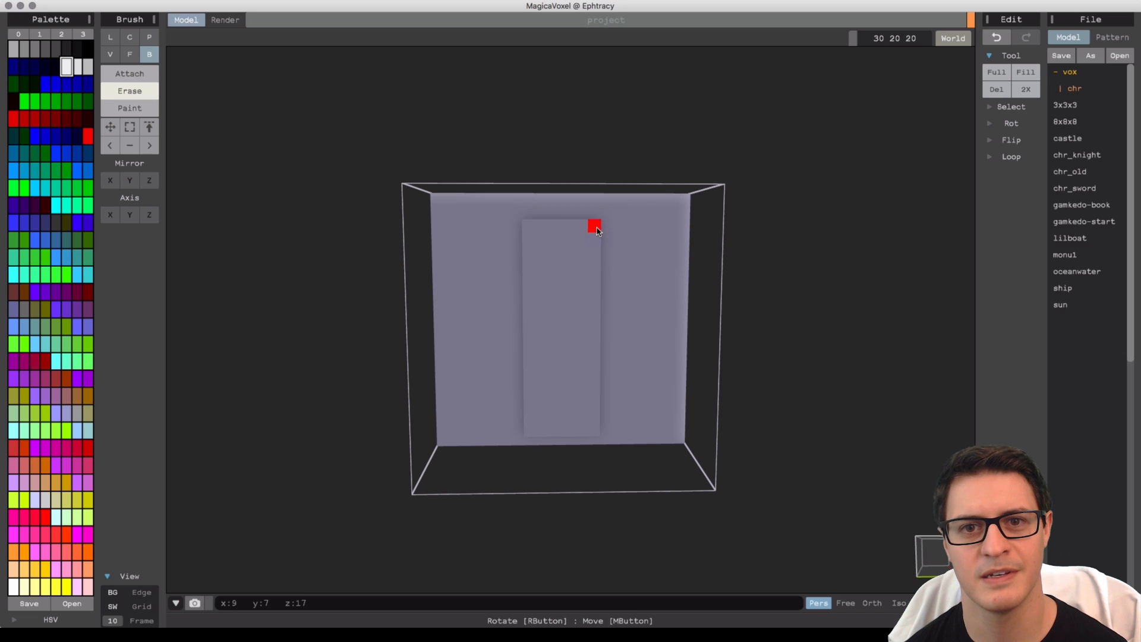
drag(597, 230, 590, 389)
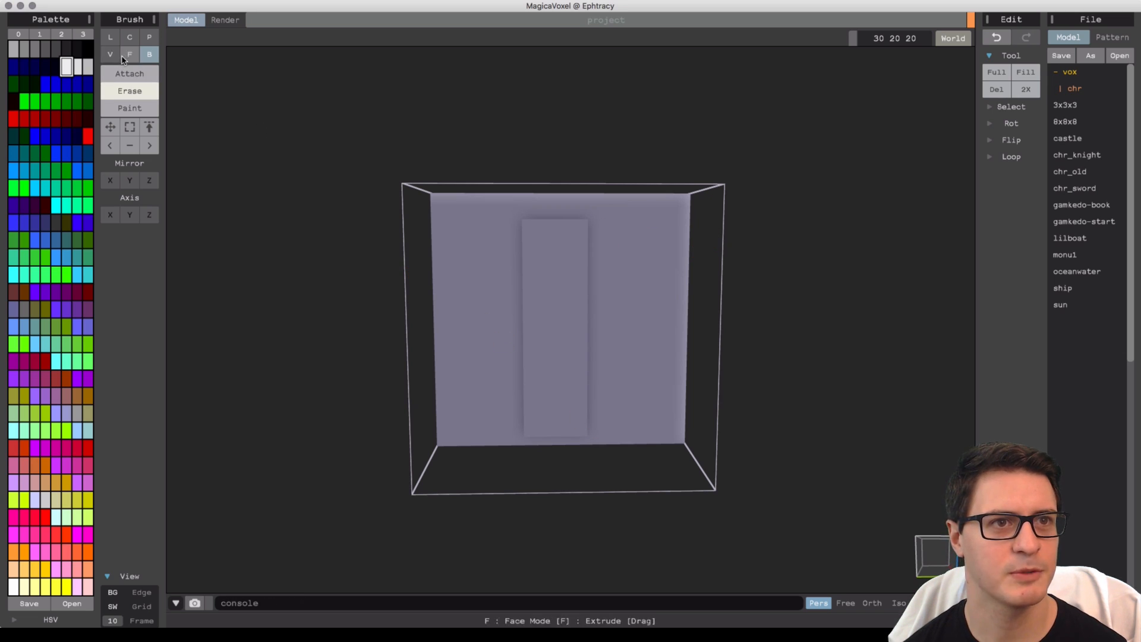
Pick green, paint a square patch on the side wall and undo it.
click(105, 106)
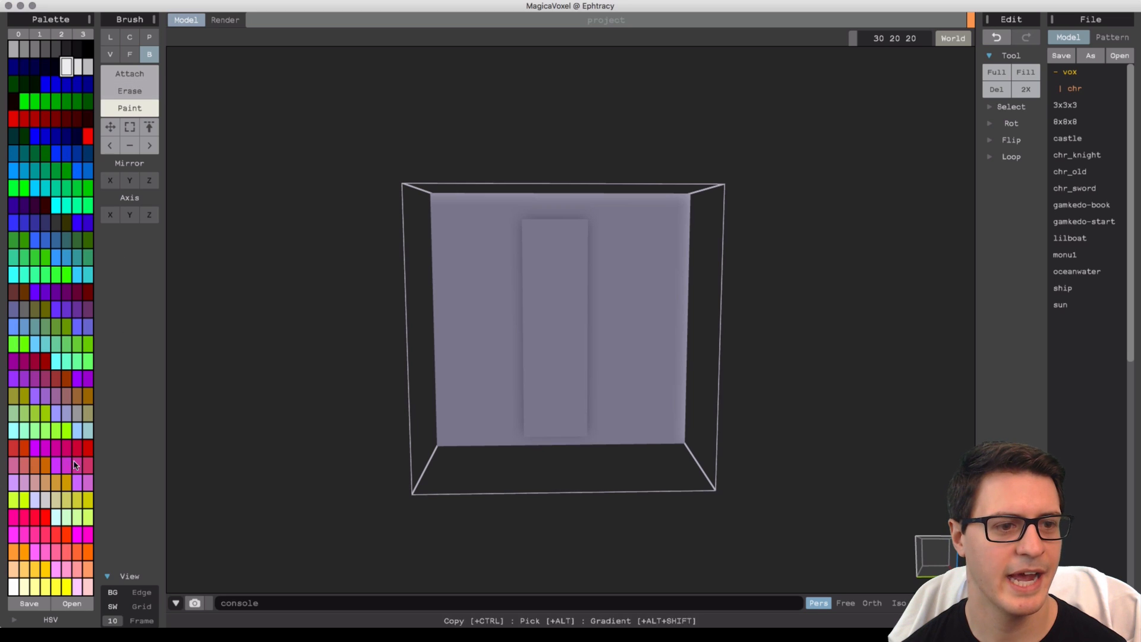
click(14, 344)
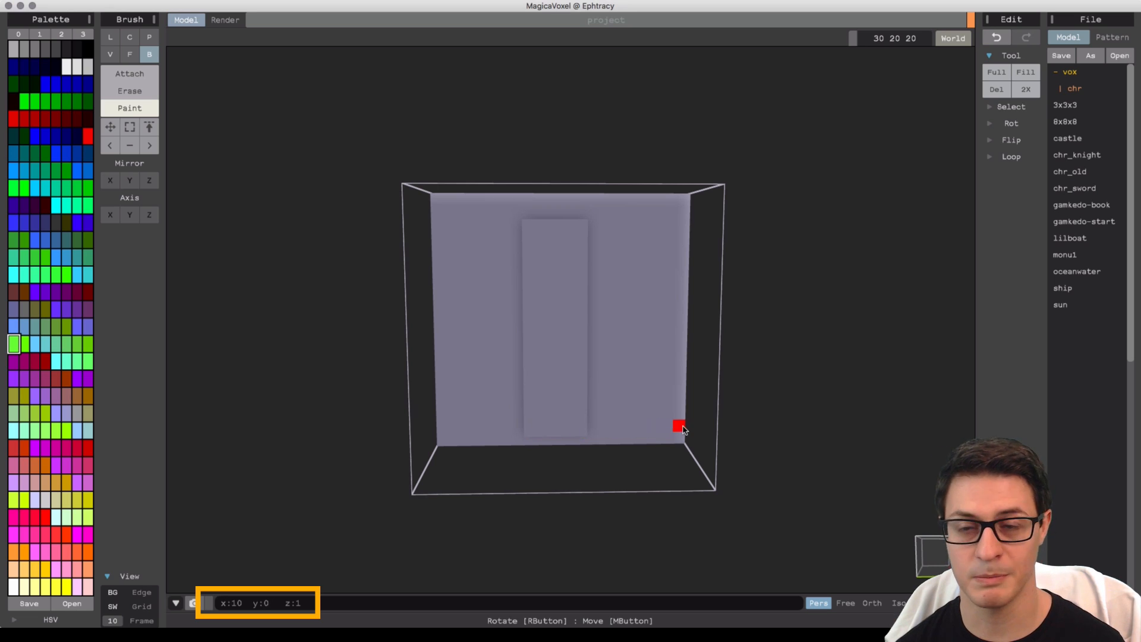
mouse_move(516, 430)
mouse_down()
mouse_move(466, 402)
mouse_move(517, 426)
mouse_move(463, 399)
mouse_move(454, 377)
mouse_move(494, 413)
mouse_move(492, 390)
mouse_move(493, 404)
mouse_up()
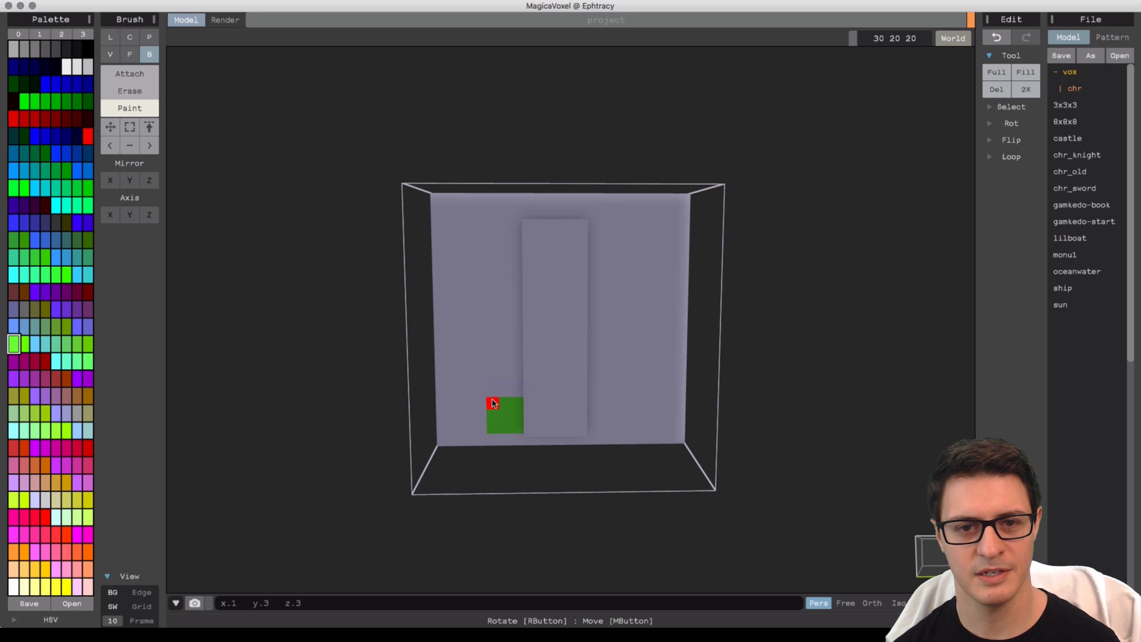
click(1001, 40)
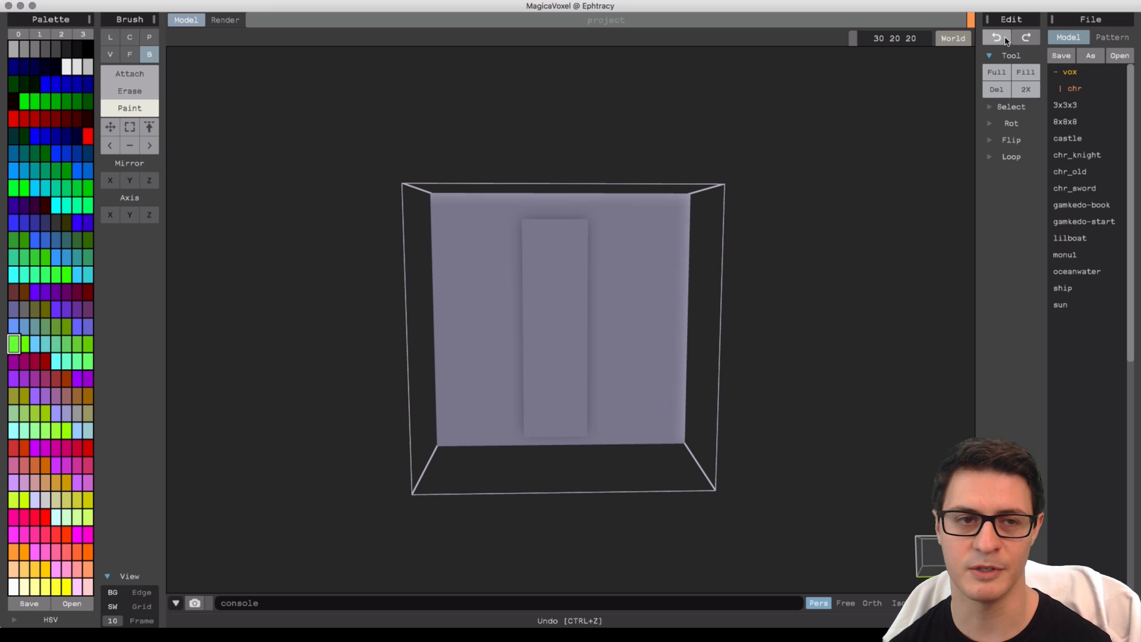
Switch to the line brush and paint two green diagonal lines forming a V on the wall.
click(110, 38)
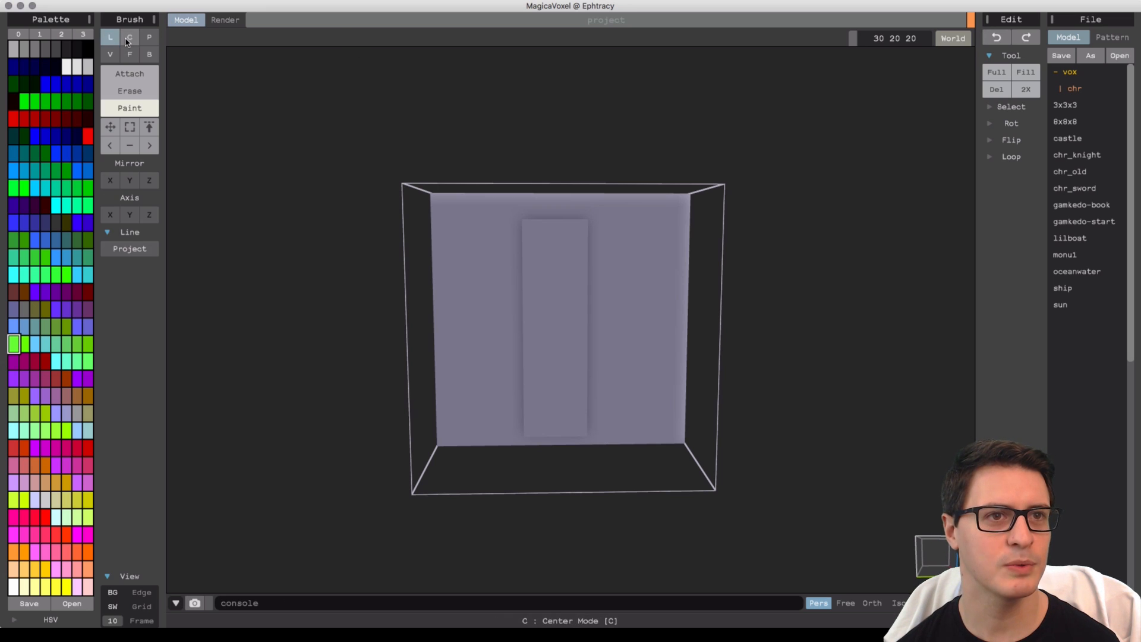
click(127, 42)
click(148, 40)
click(113, 38)
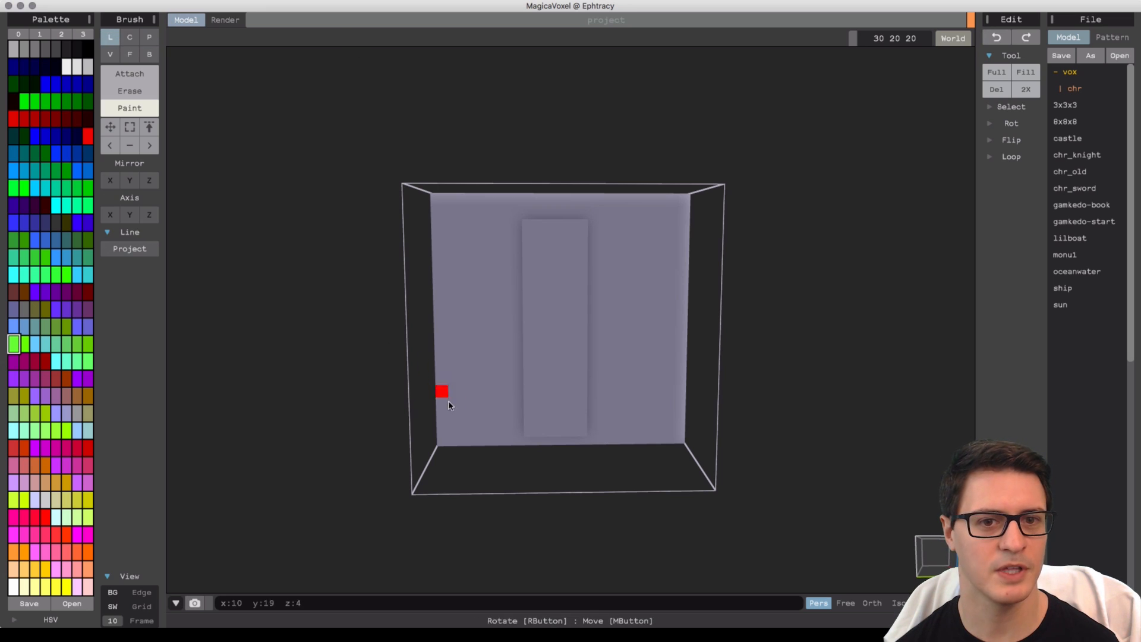
mouse_move(517, 423)
mouse_down()
mouse_move(451, 305)
mouse_move(505, 416)
mouse_move(634, 301)
mouse_move(644, 337)
mouse_move(583, 378)
mouse_move(518, 388)
mouse_move(438, 372)
mouse_move(436, 359)
mouse_up()
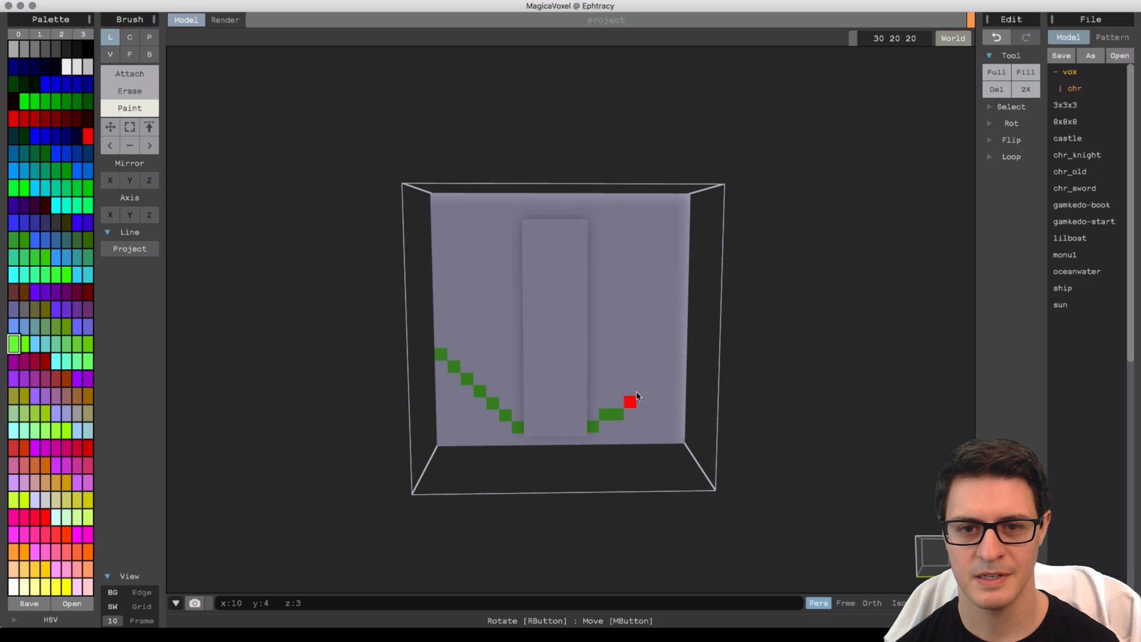
drag(636, 396, 682, 340)
right_drag(669, 382, 669, 363)
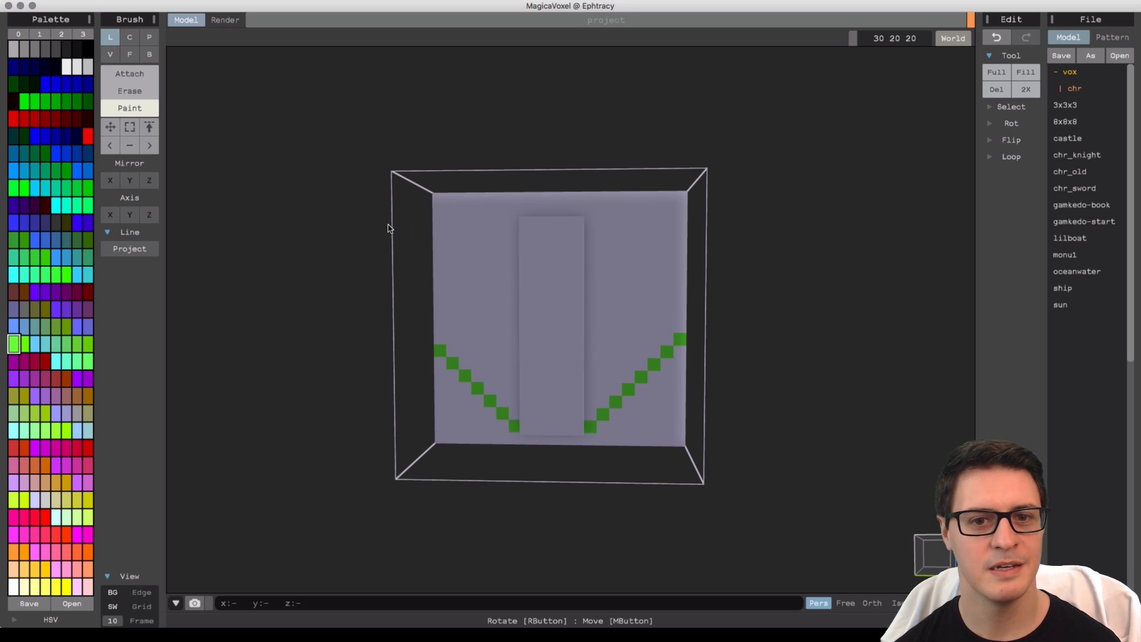
Erase another column from the strip's side with the line brush.
click(122, 88)
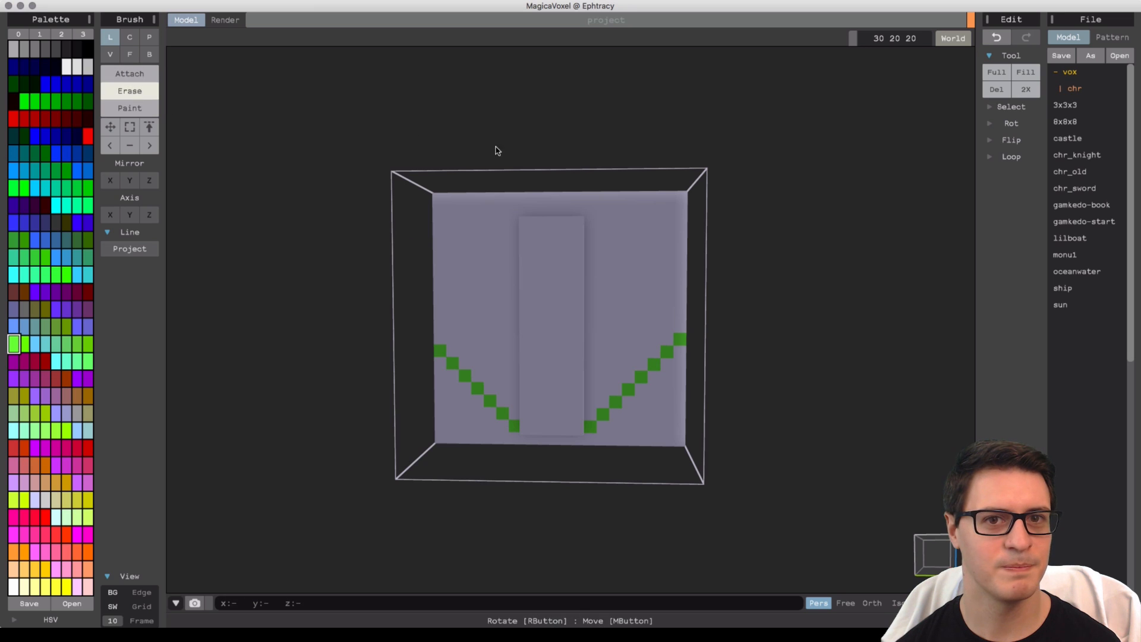
mouse_move(525, 224)
mouse_down()
mouse_move(577, 326)
mouse_move(530, 420)
mouse_up()
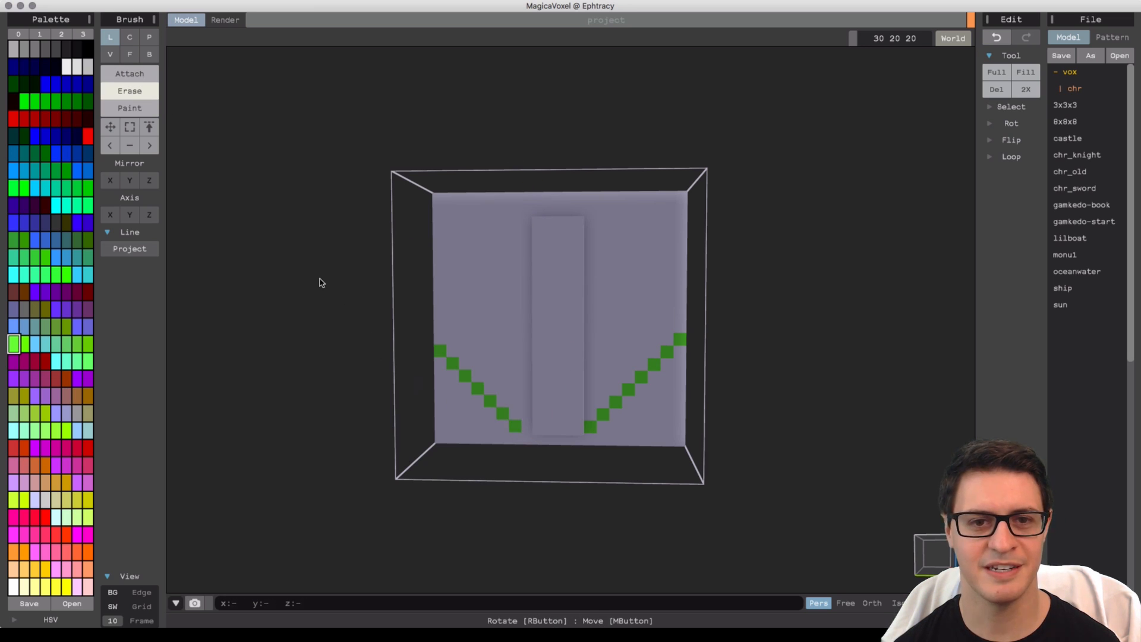
Repaint both green diagonal lines white with the box brush in Paint mode.
click(130, 107)
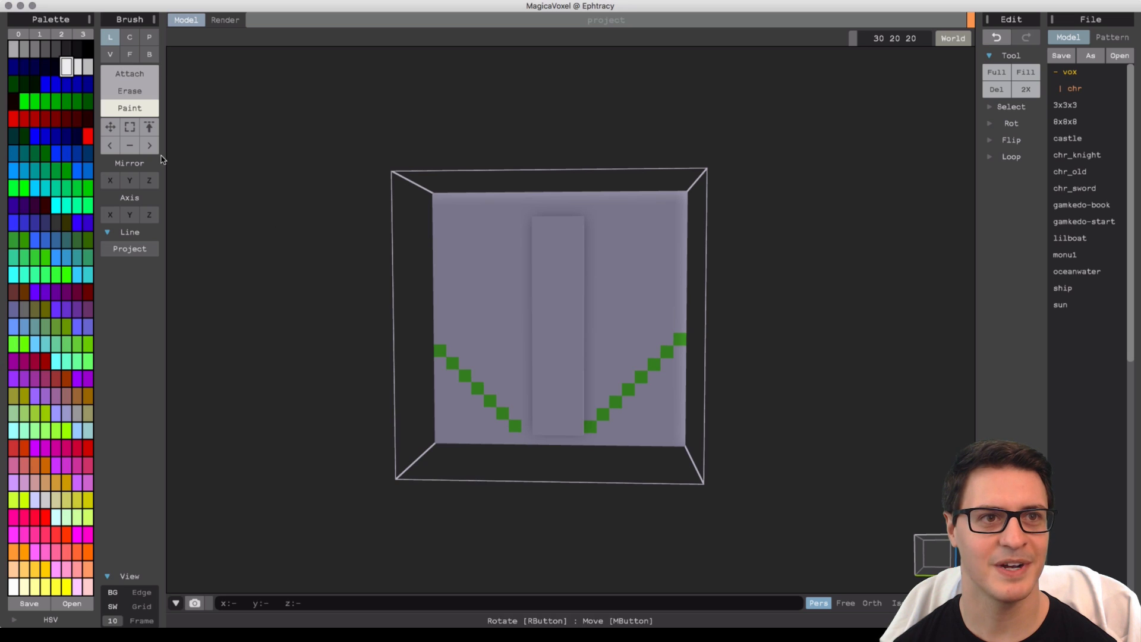
click(149, 54)
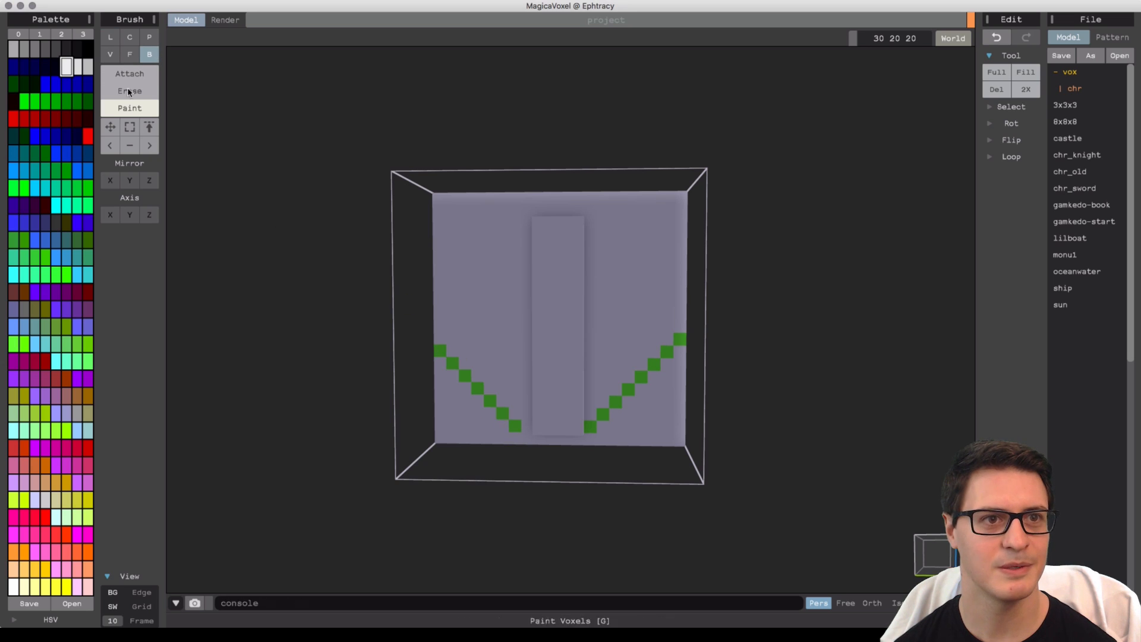
drag(444, 359, 520, 432)
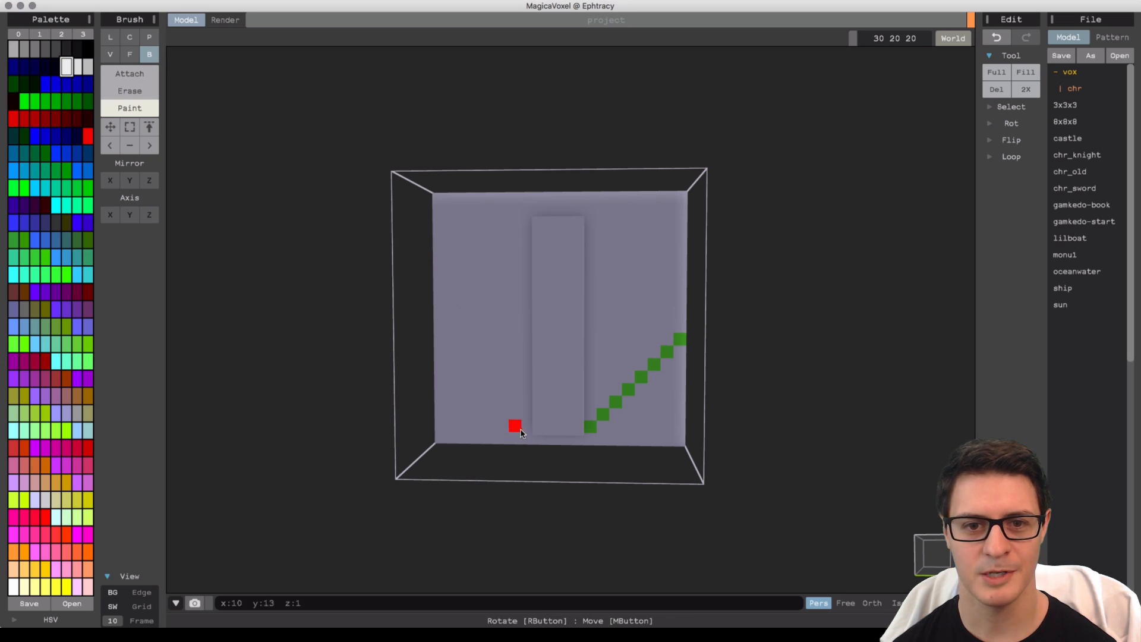
drag(593, 428, 668, 366)
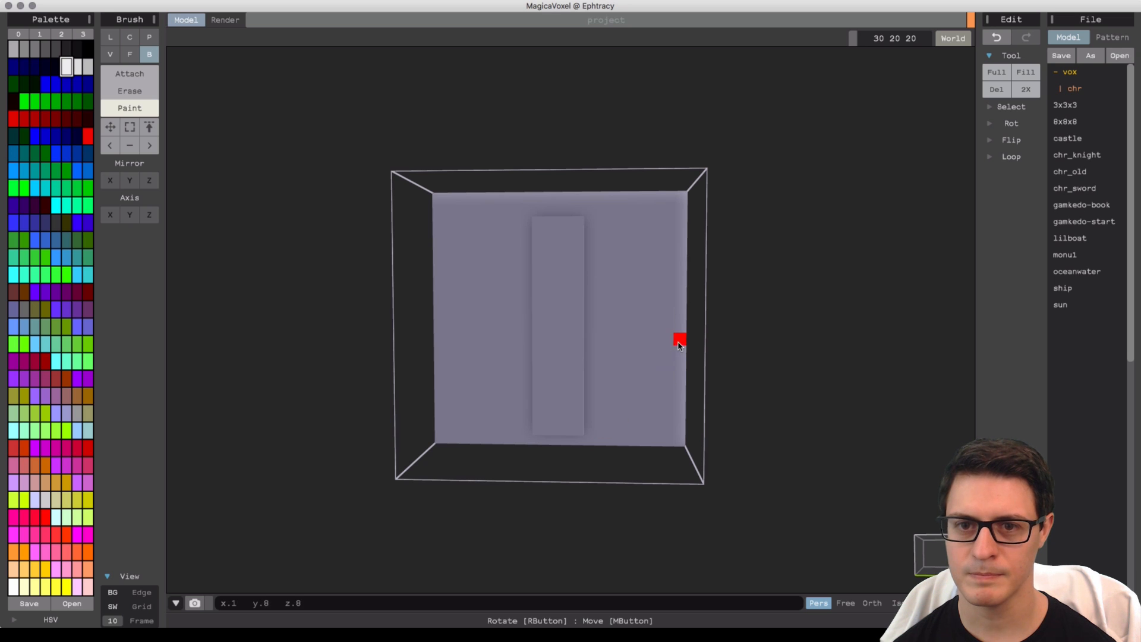
Attach a horizontal bar extending from the top of the strip out to the model's edge.
right_drag(679, 346, 596, 341)
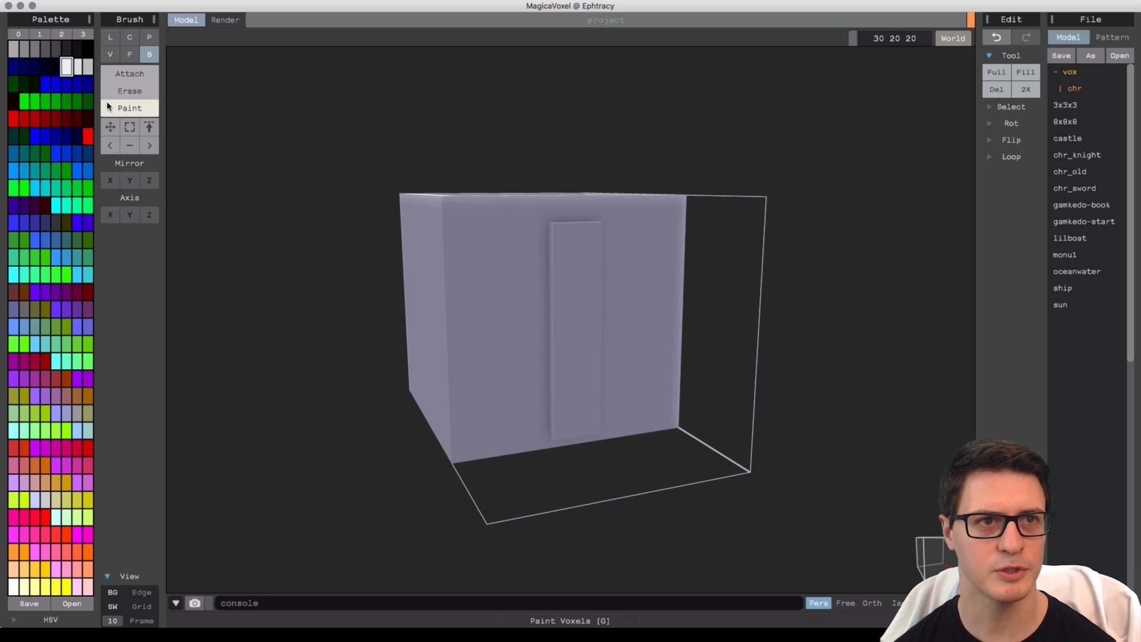
click(109, 107)
right_drag(448, 198, 519, 237)
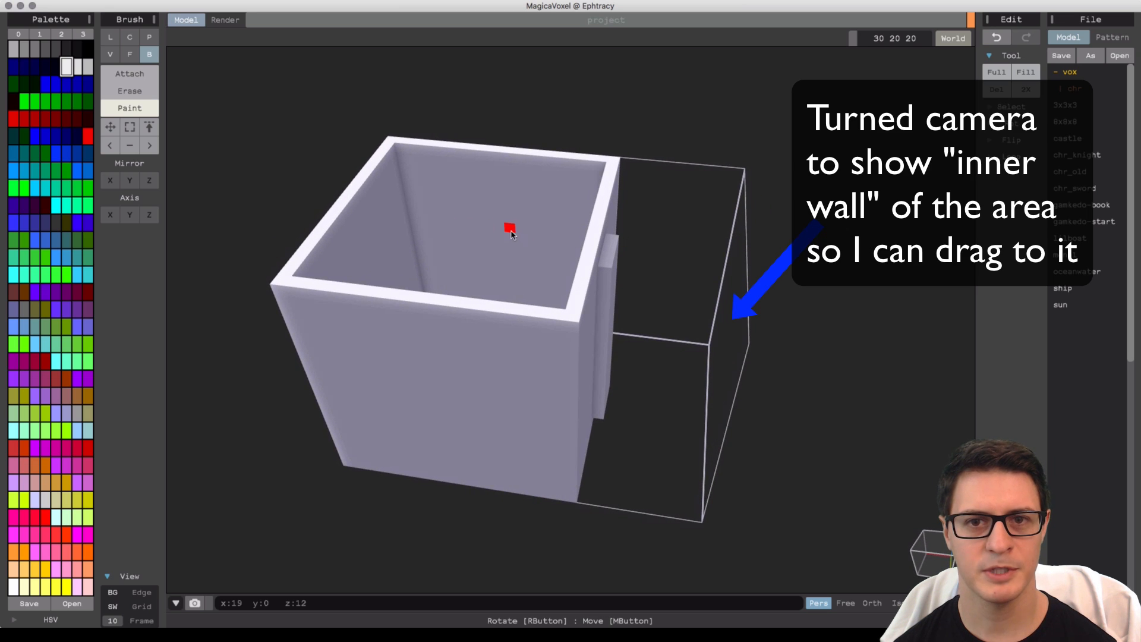
click(112, 76)
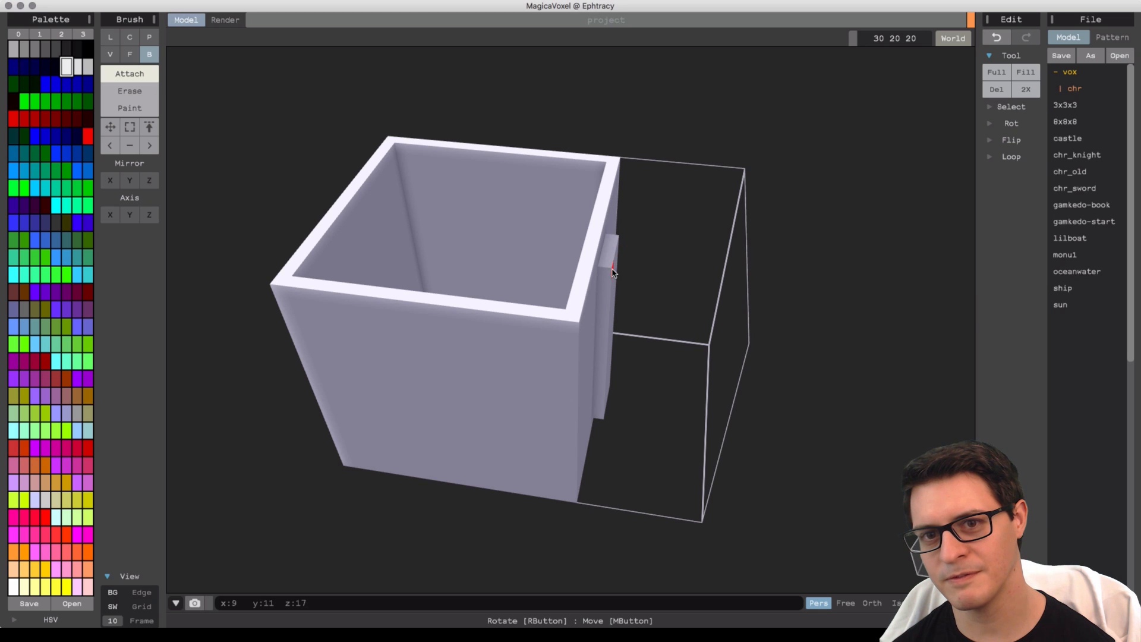
drag(614, 271, 740, 292)
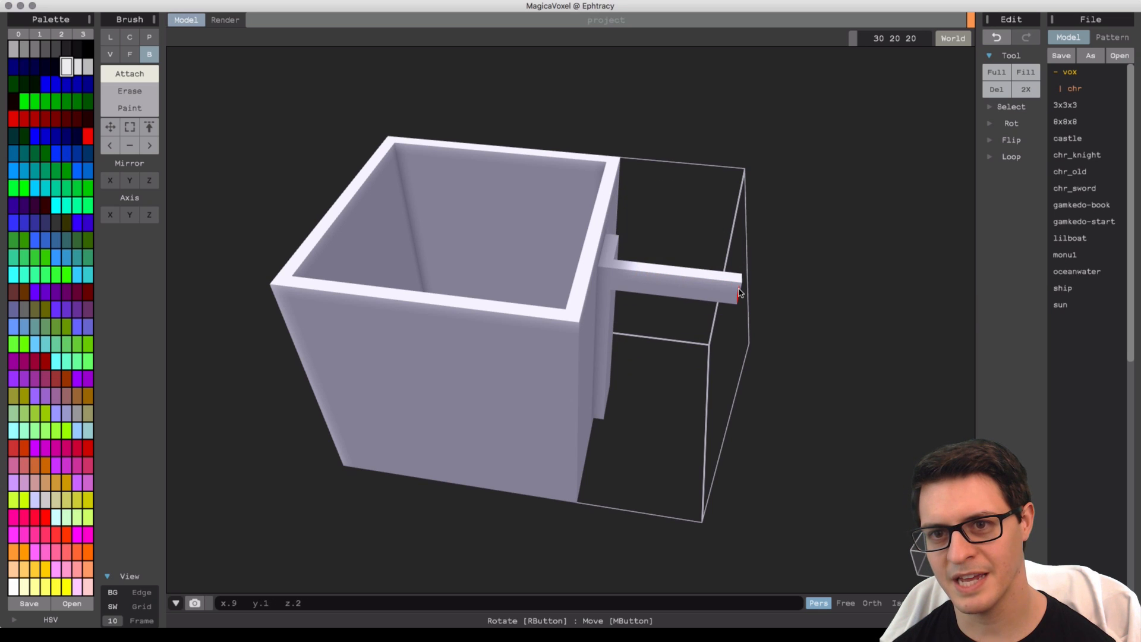
right_drag(750, 313, 533, 247)
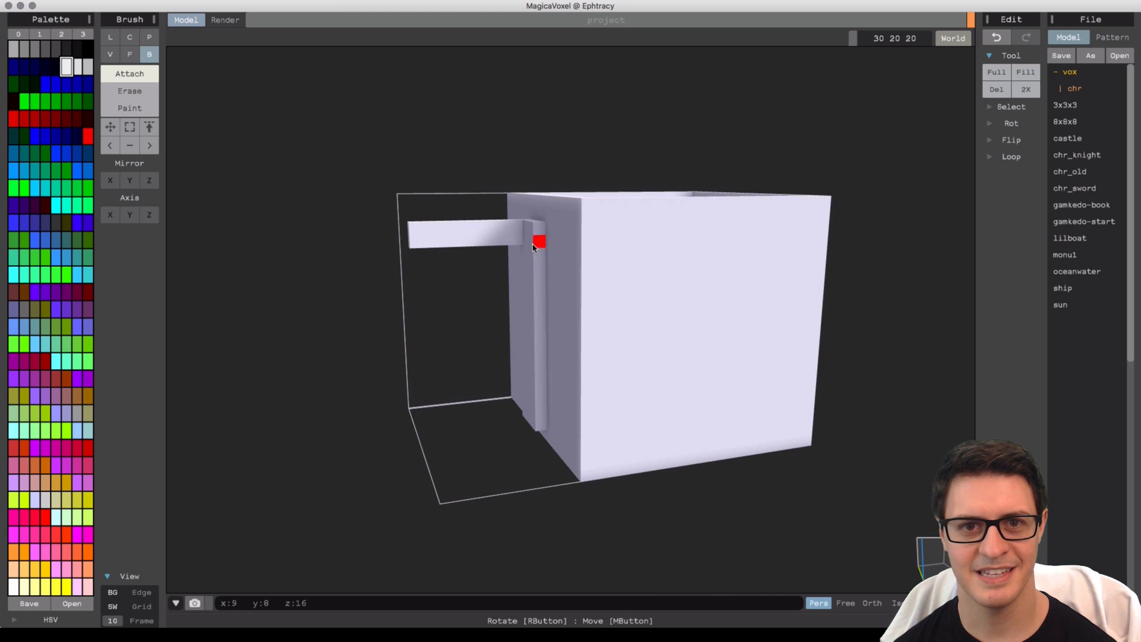
Orbit and zoom around the mug to inspect the handle bar from several angles.
drag(531, 232, 416, 245)
right_drag(418, 262, 489, 237)
right_drag(588, 234, 705, 255)
scroll(684, 384, up, 4)
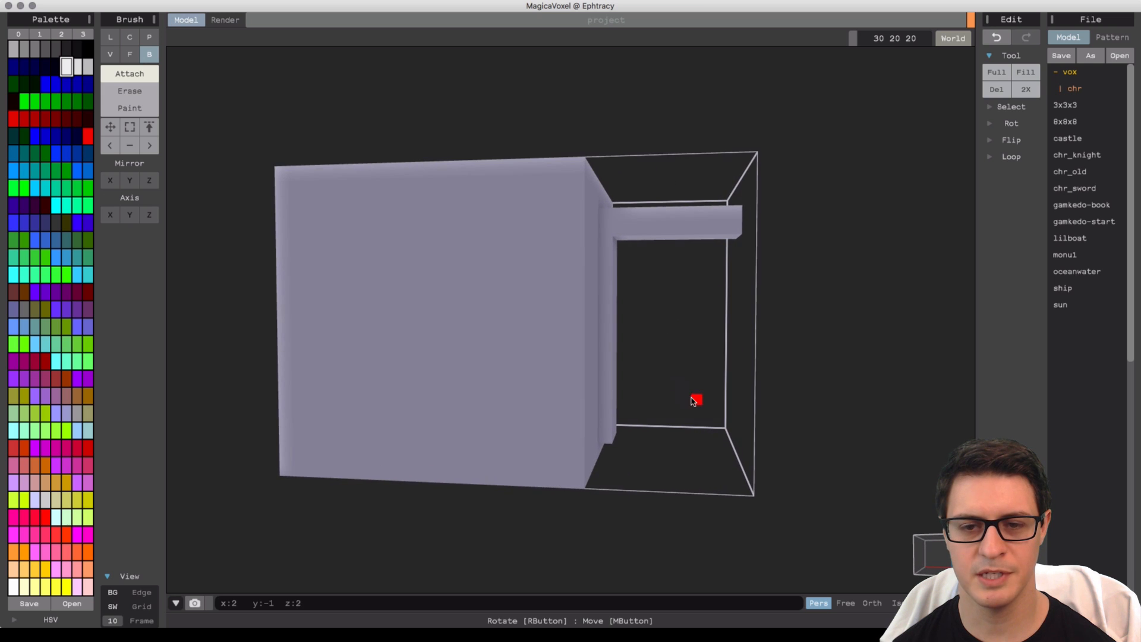
middle_drag(694, 396, 624, 347)
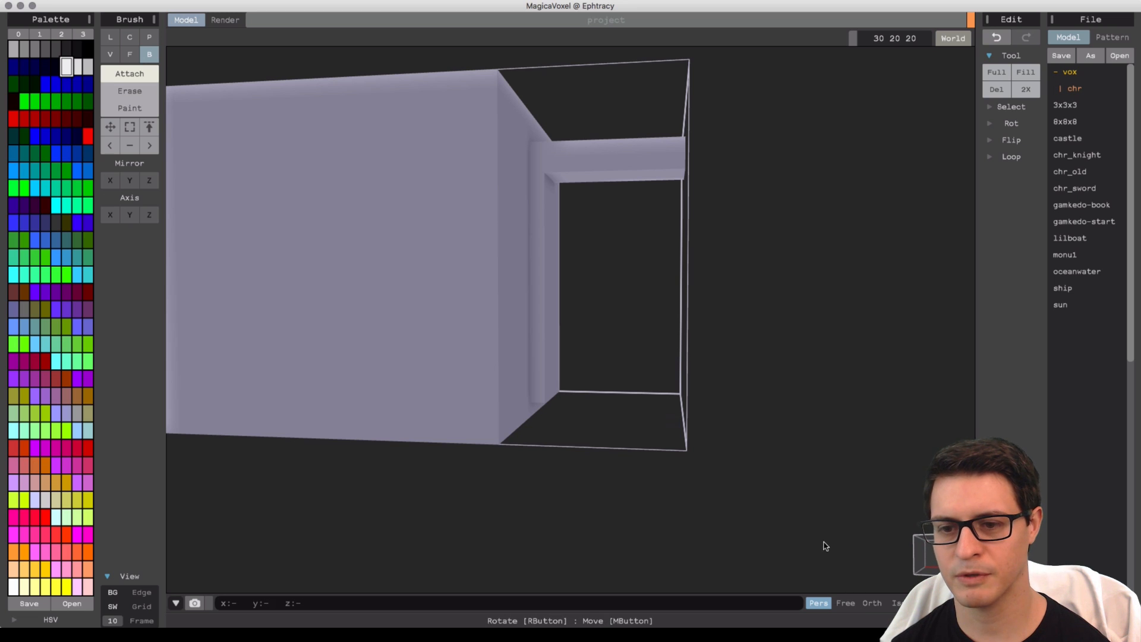
right_drag(825, 545, 545, 382)
scroll(536, 325, up, 3)
scroll(535, 325, down, 8)
Try the Free, Orthographic and Perspective camera modes, moving the free camera around the model.
click(845, 602)
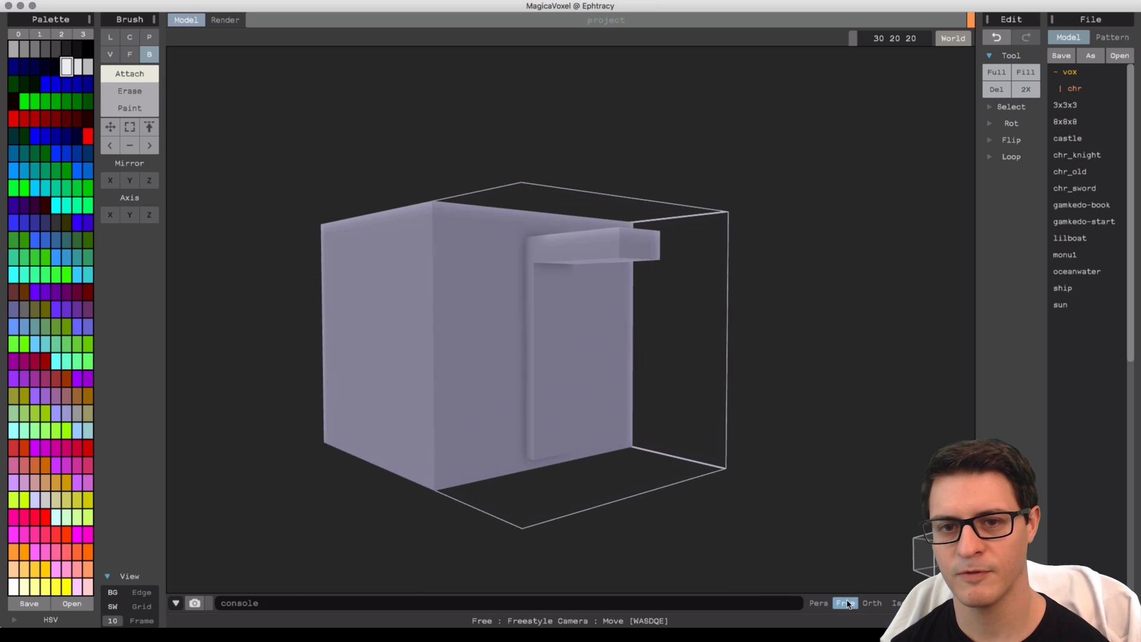
key(a)
key(d)
key(w)
key(a)
key(s)
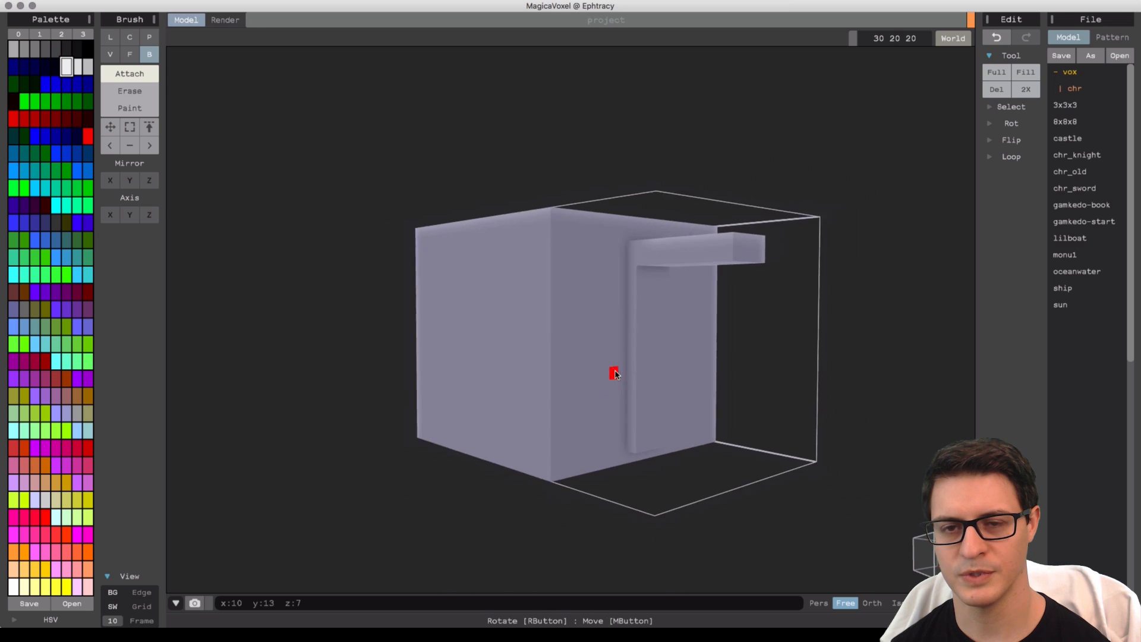
key(d)
right_drag(609, 372, 579, 356)
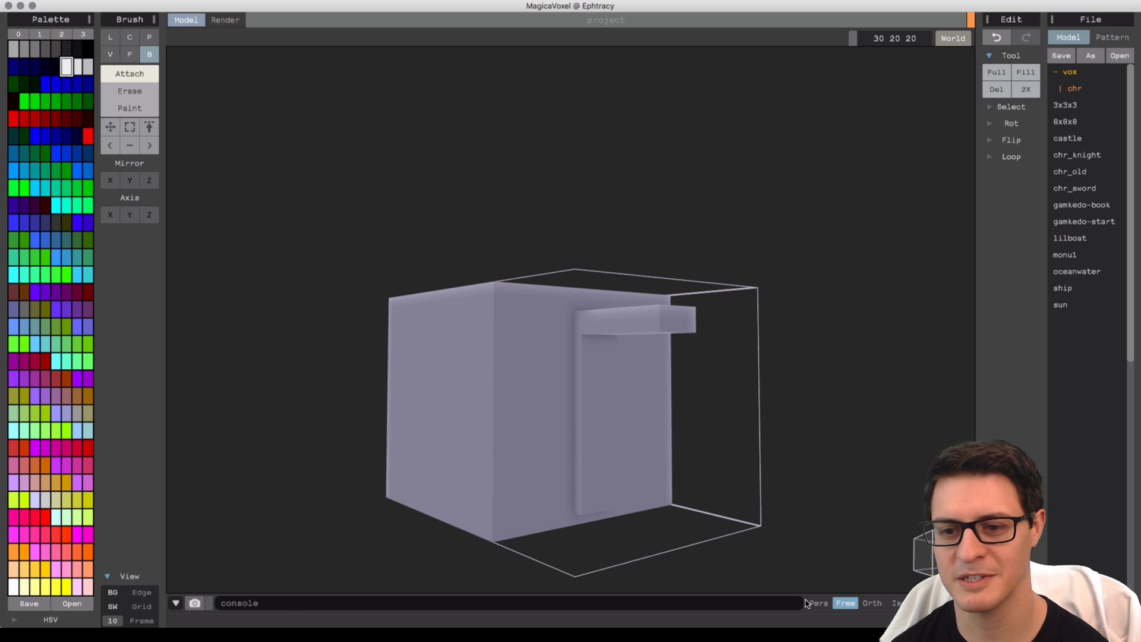
click(877, 605)
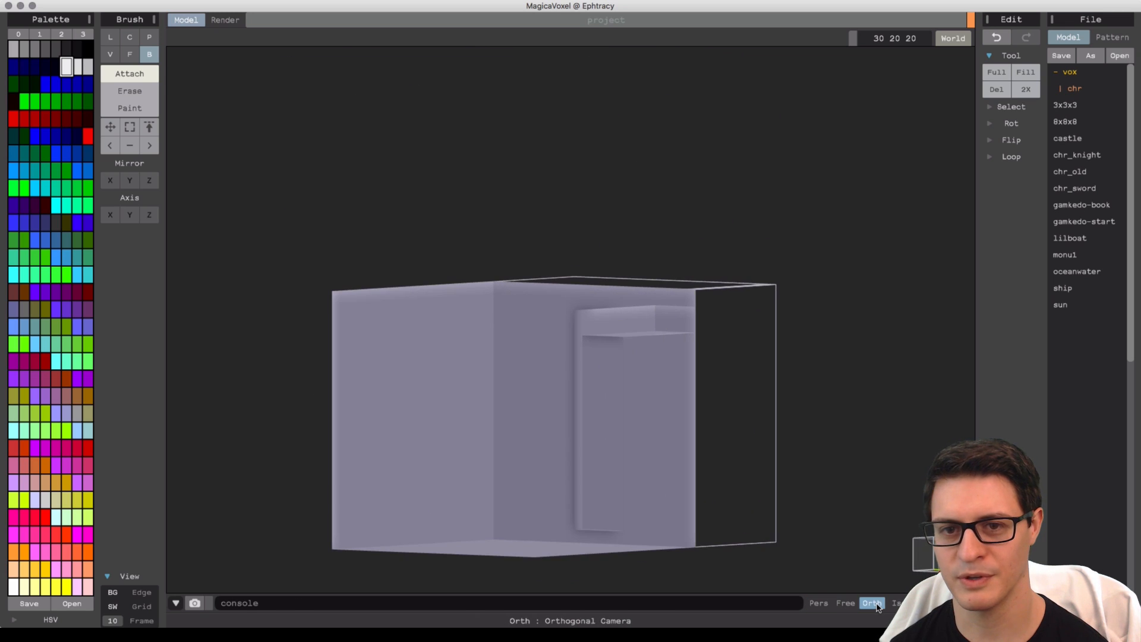
right_drag(665, 343, 671, 418)
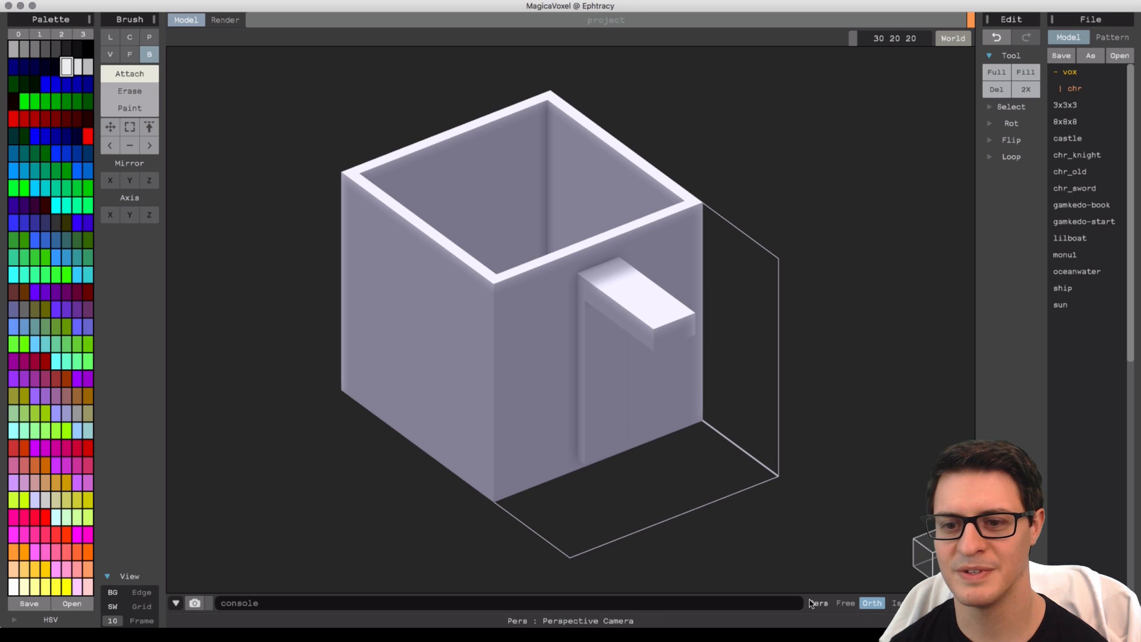
click(871, 605)
click(871, 605)
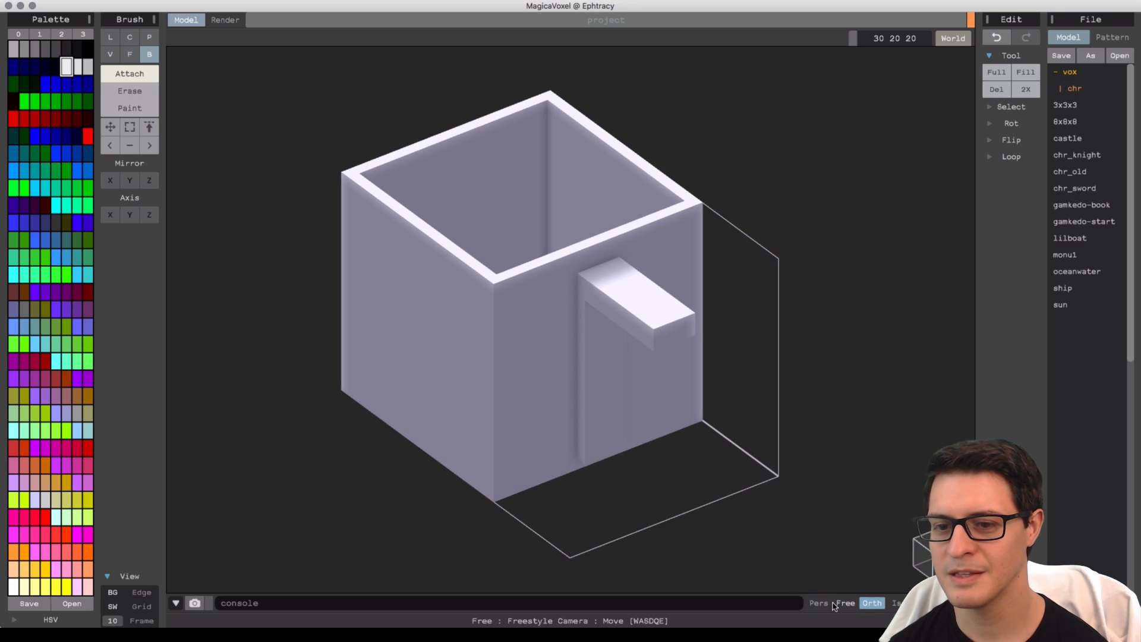
click(819, 603)
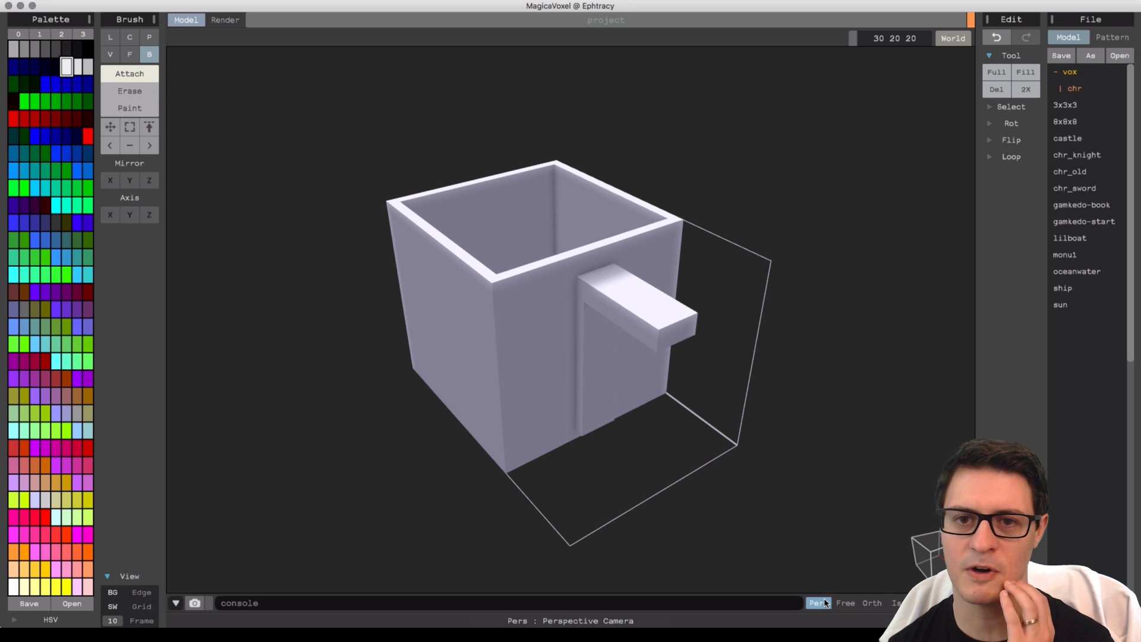
Attach a second horizontal bar from the bottom of the strip out to the model's edge.
right_drag(675, 474, 592, 456)
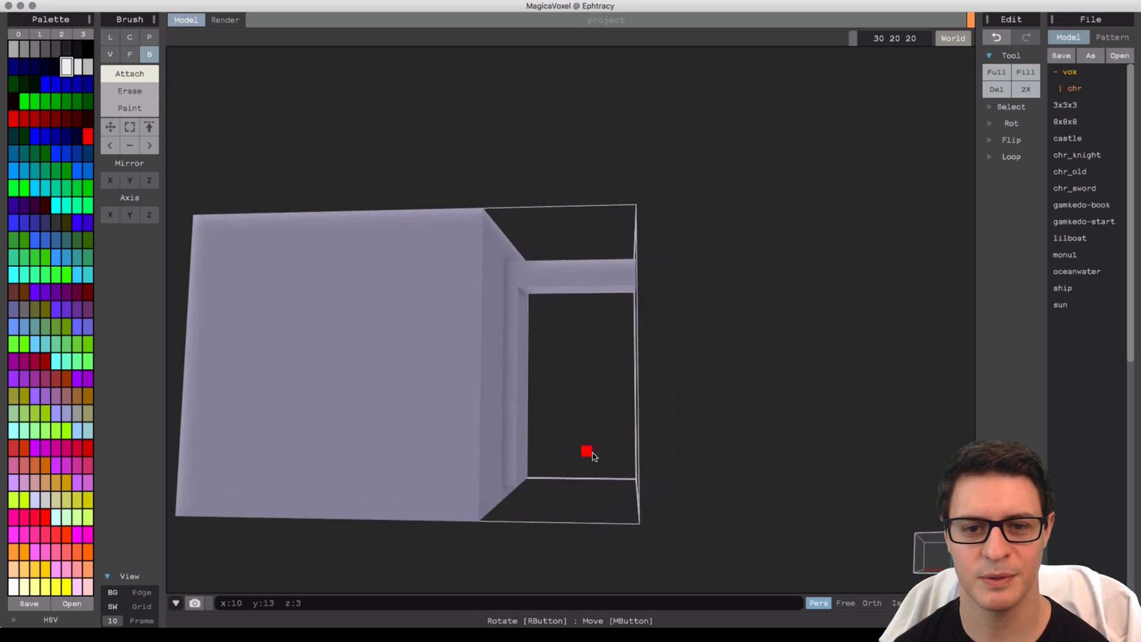
scroll(592, 467, up, 5)
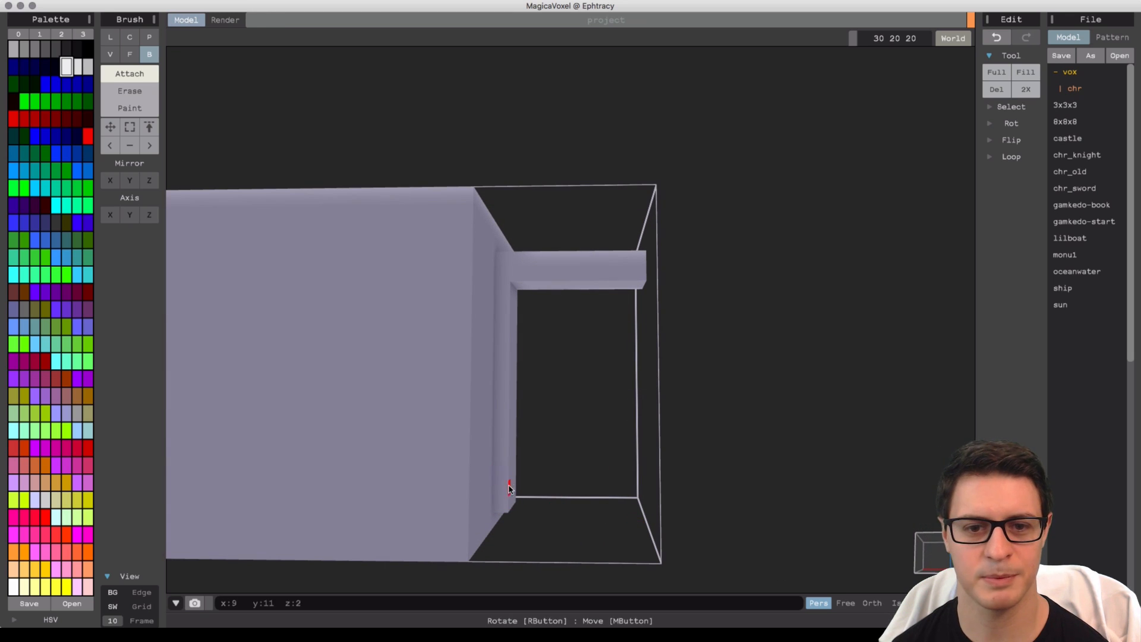
drag(511, 502, 646, 488)
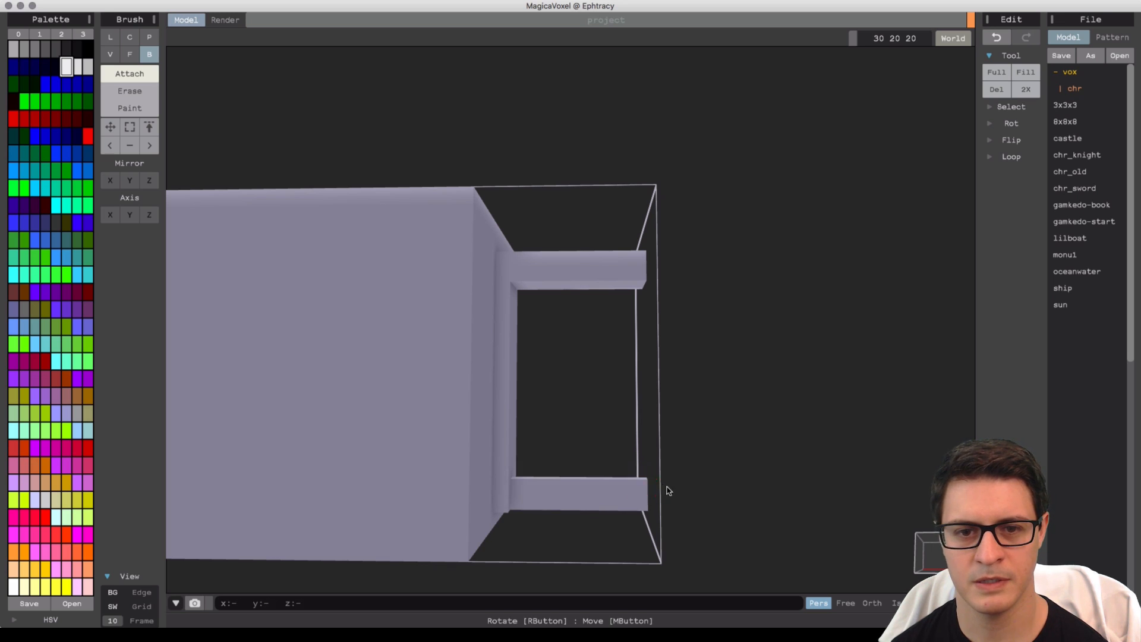
Attach a vertical bar joining the outer ends of the two horizontal handle bars.
right_drag(668, 490, 616, 453)
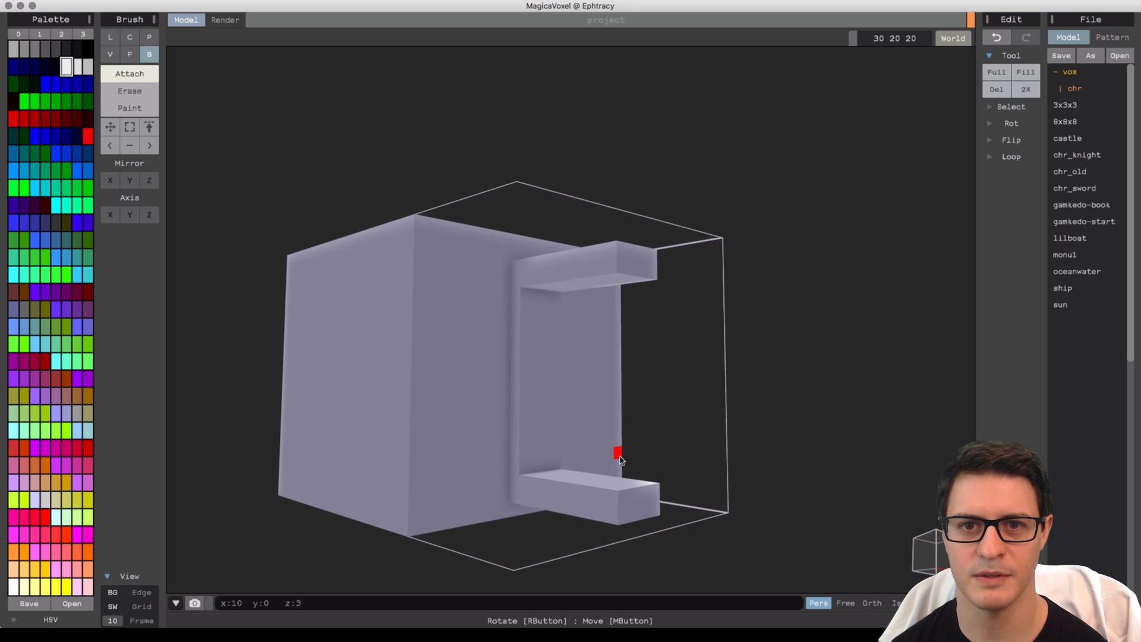
drag(619, 275, 646, 491)
mouse_move(648, 488)
mouse_down()
mouse_move(654, 415)
mouse_move(624, 365)
mouse_move(489, 364)
mouse_move(418, 318)
mouse_move(394, 318)
mouse_move(547, 374)
mouse_move(654, 374)
mouse_move(661, 401)
mouse_move(634, 439)
mouse_move(636, 486)
mouse_up()
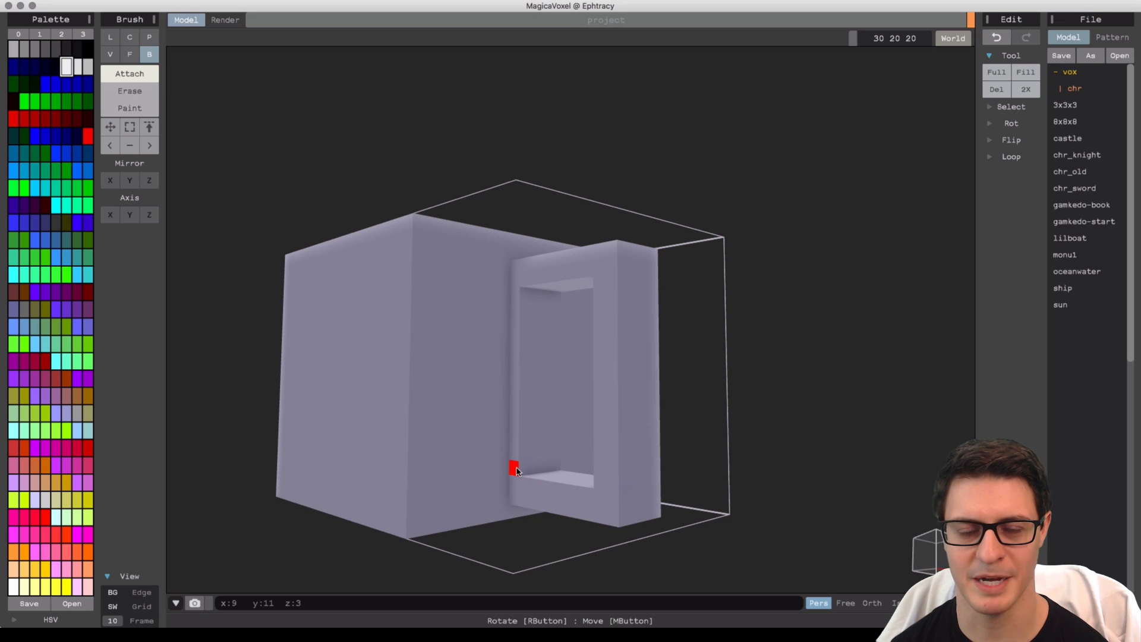
Switch to Erase mode and remove the handle's inner vertical strip beside the mug wall.
right_drag(516, 470, 527, 420)
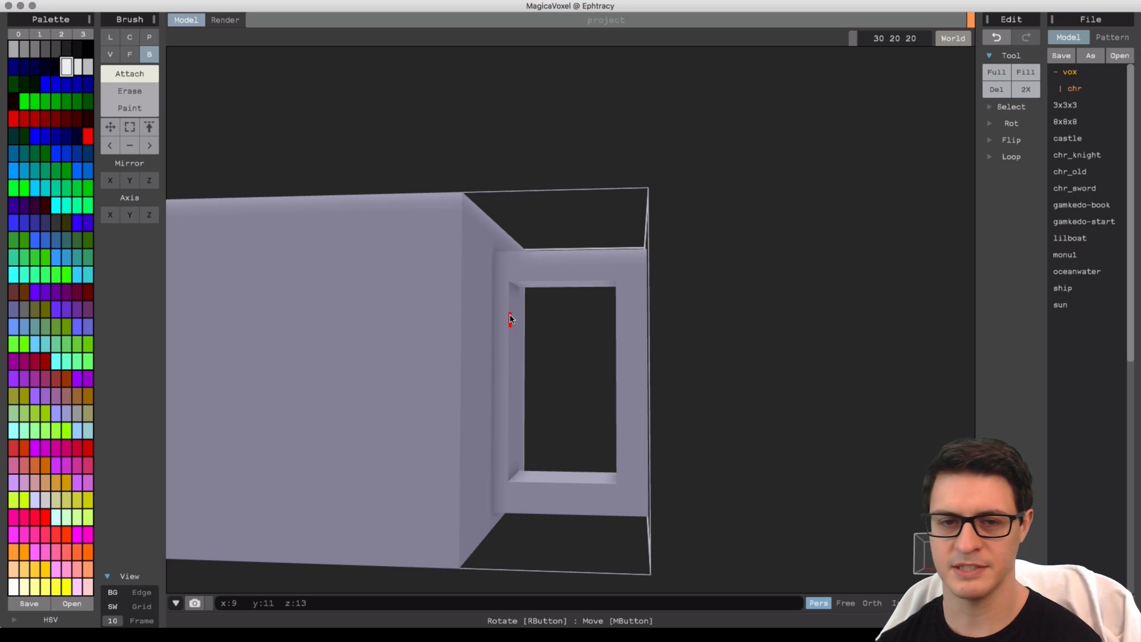
mouse_move(510, 319)
right_down()
mouse_move(368, 238)
mouse_move(186, 107)
right_up()
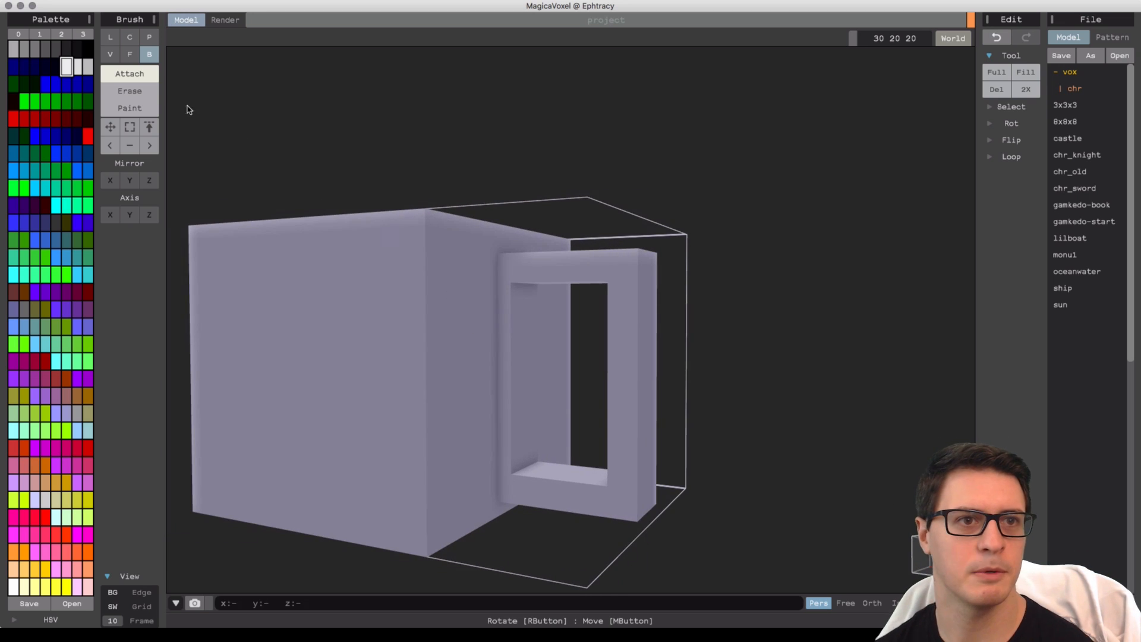
click(146, 89)
mouse_move(515, 297)
mouse_down()
mouse_move(535, 440)
mouse_move(533, 459)
mouse_move(521, 461)
mouse_move(532, 452)
mouse_up()
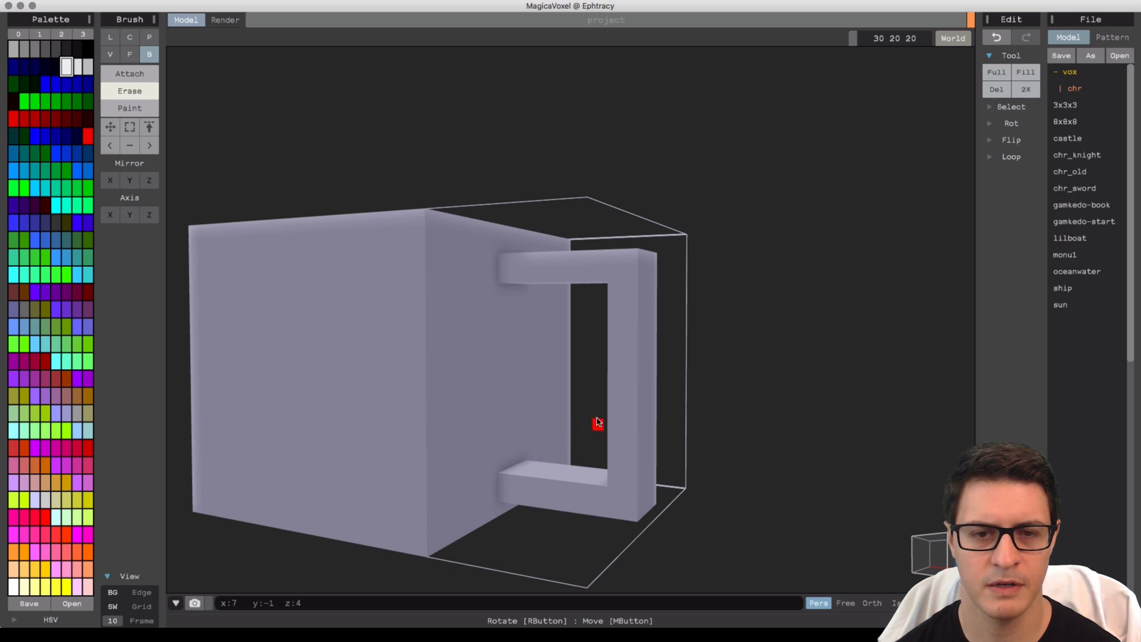
Orbit around the mug to inspect the finished handle from the side, back and top.
right_drag(598, 422, 784, 244)
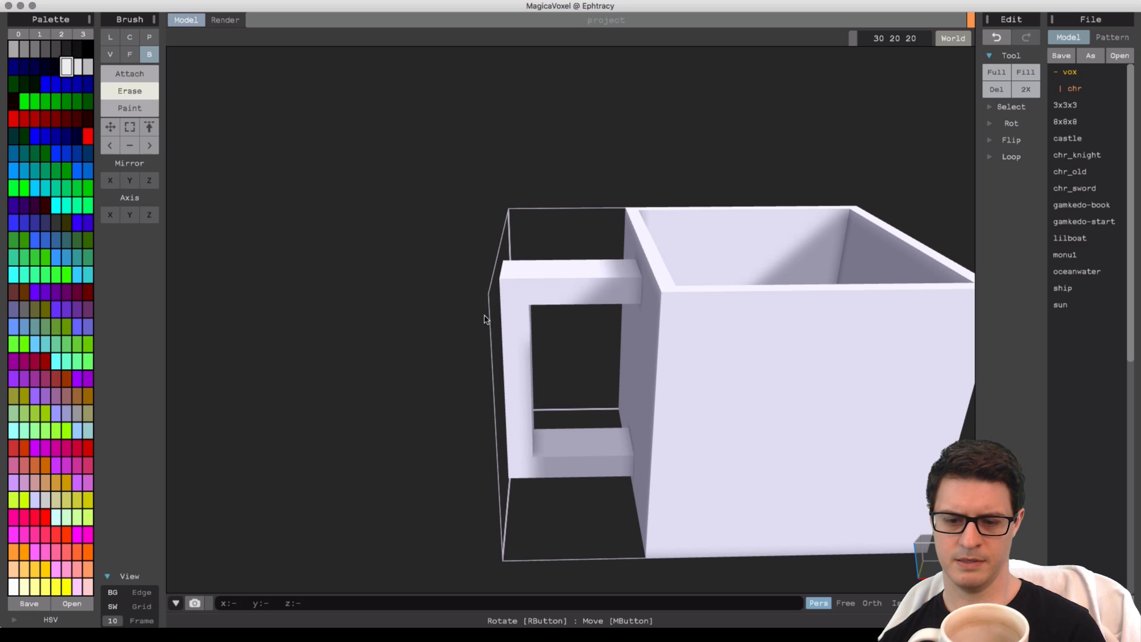
right_drag(471, 356, 507, 344)
scroll(565, 331, down, 1)
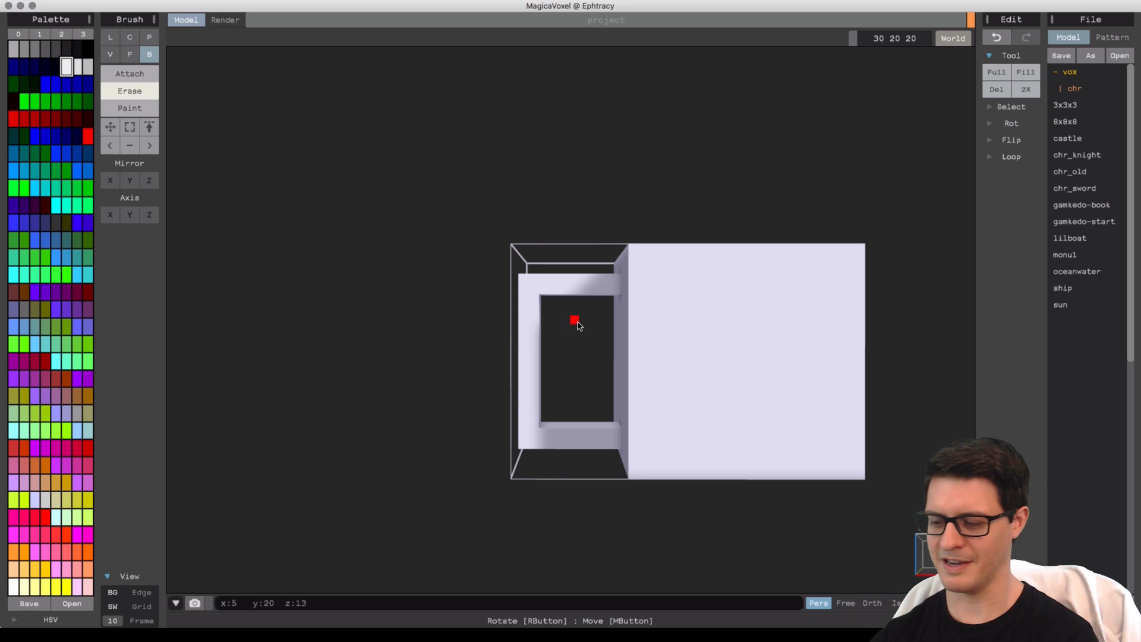
right_drag(542, 357, 662, 359)
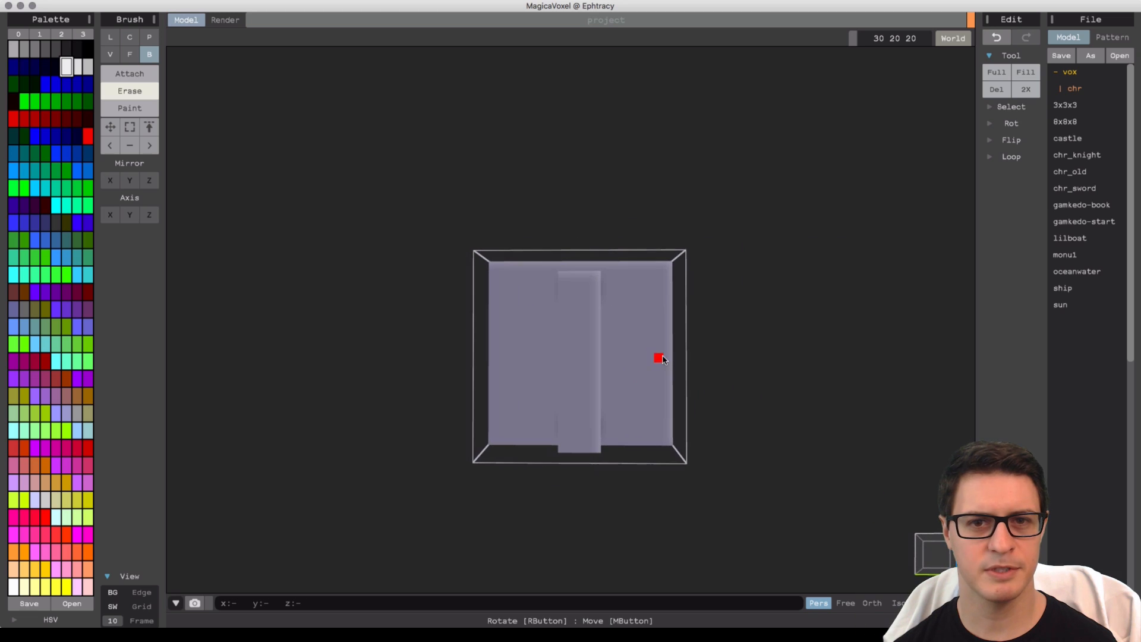
right_drag(747, 318, 618, 304)
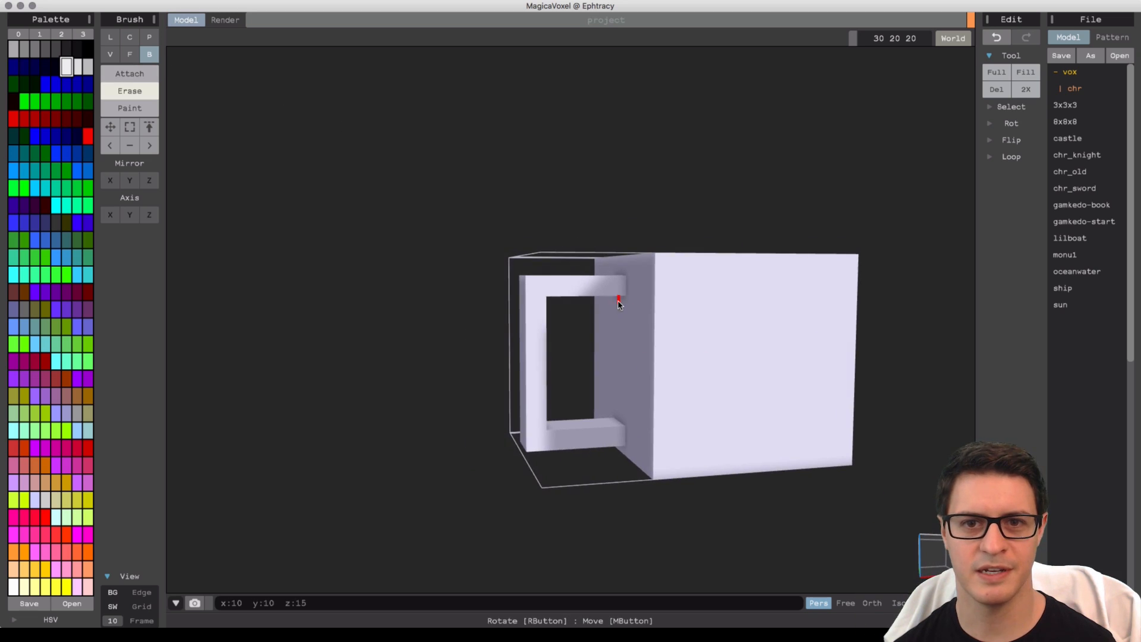
mouse_move(618, 285)
mouse_down()
mouse_move(540, 395)
mouse_move(536, 452)
mouse_up()
right_drag(535, 451, 704, 457)
drag(527, 282, 606, 440)
right_drag(685, 432, 569, 376)
right_drag(481, 340, 554, 405)
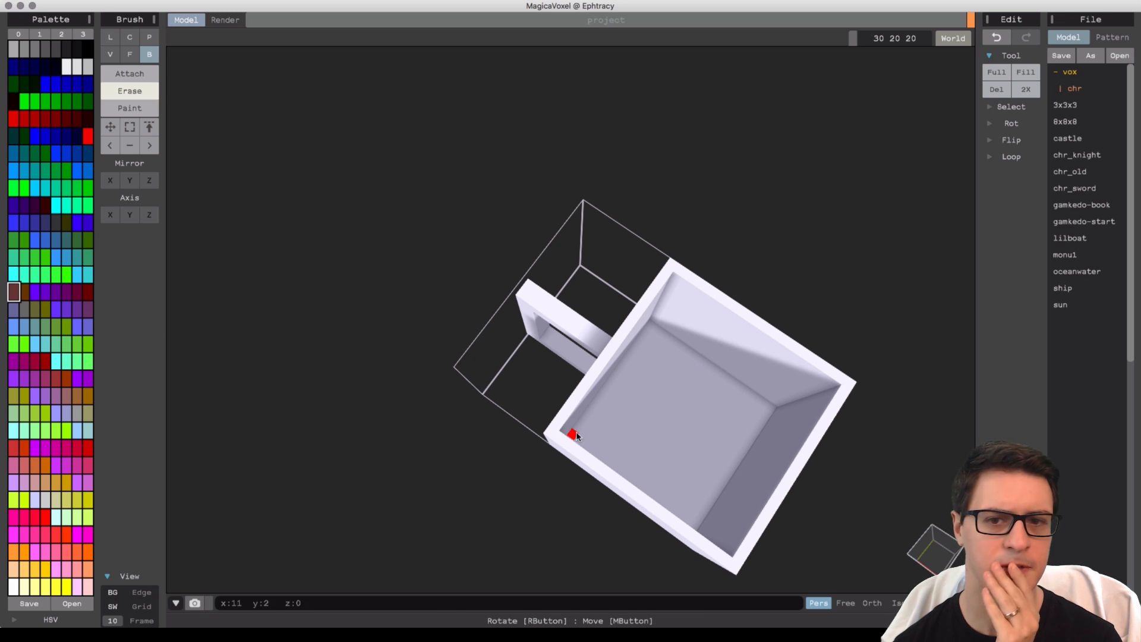
Save the project as coffeemug.
right_drag(618, 377, 622, 369)
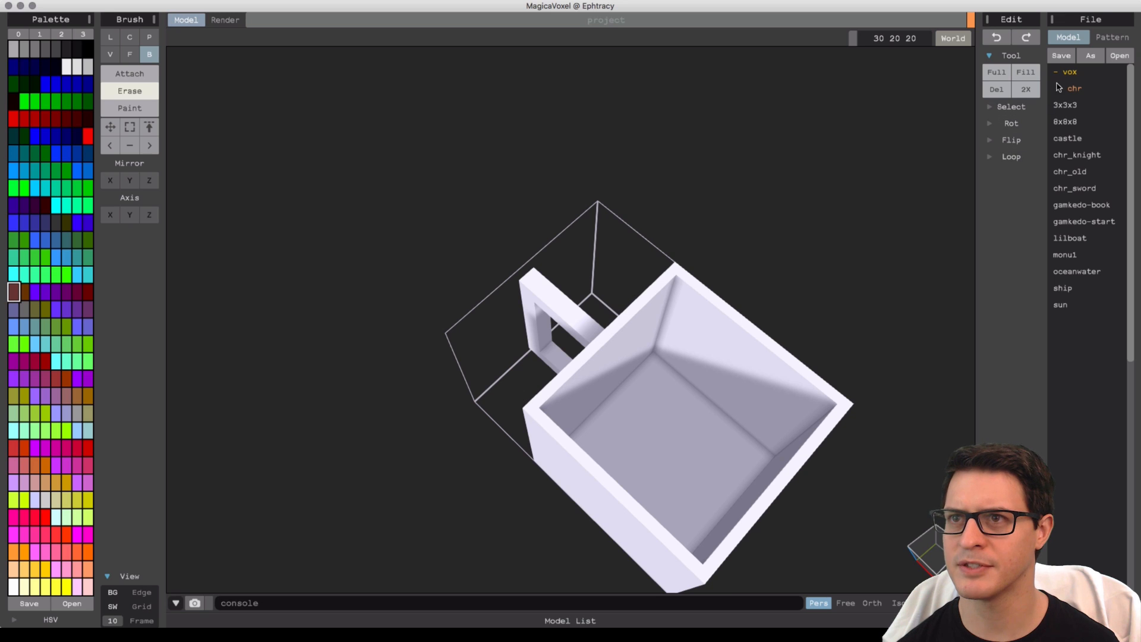
click(1061, 55)
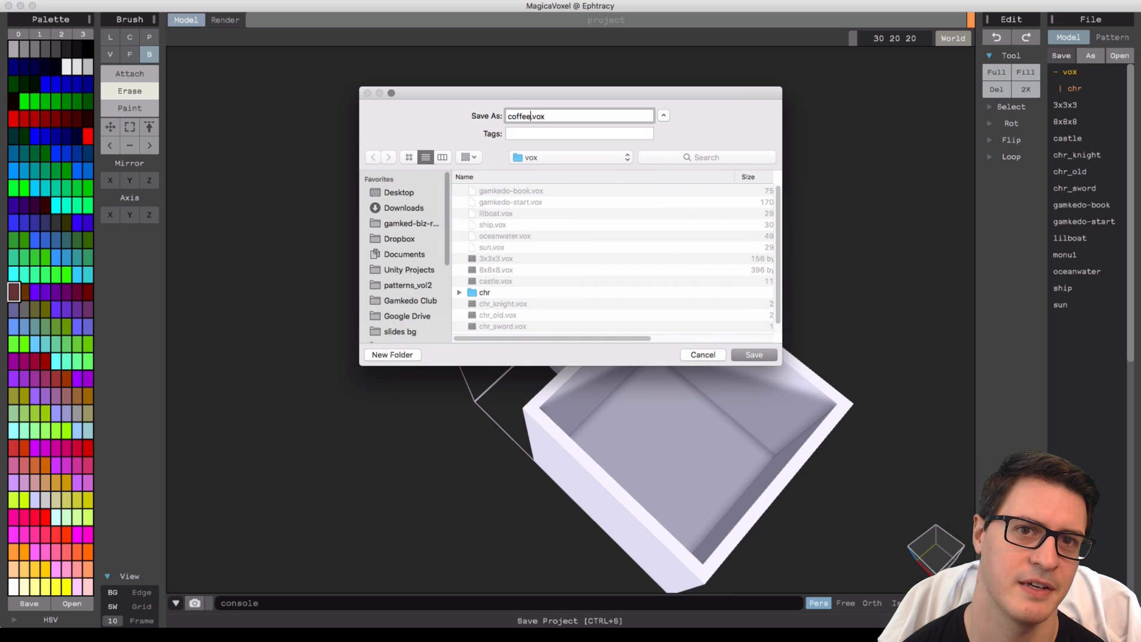
key(Return)
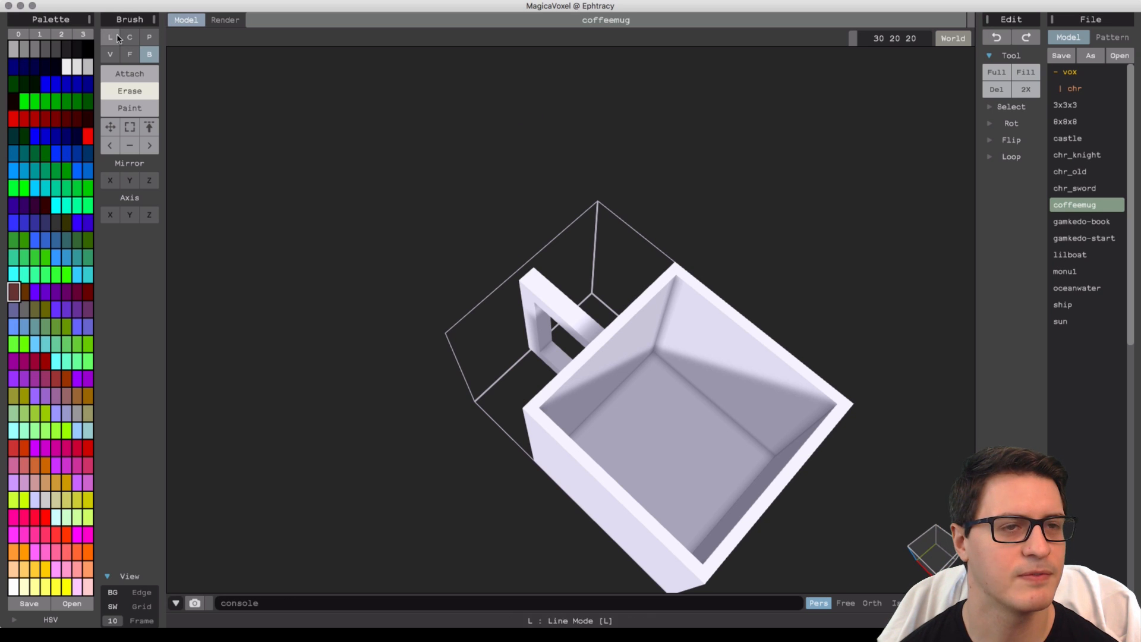
Erase the mug's floor, then undo that erase.
right_drag(499, 297, 510, 292)
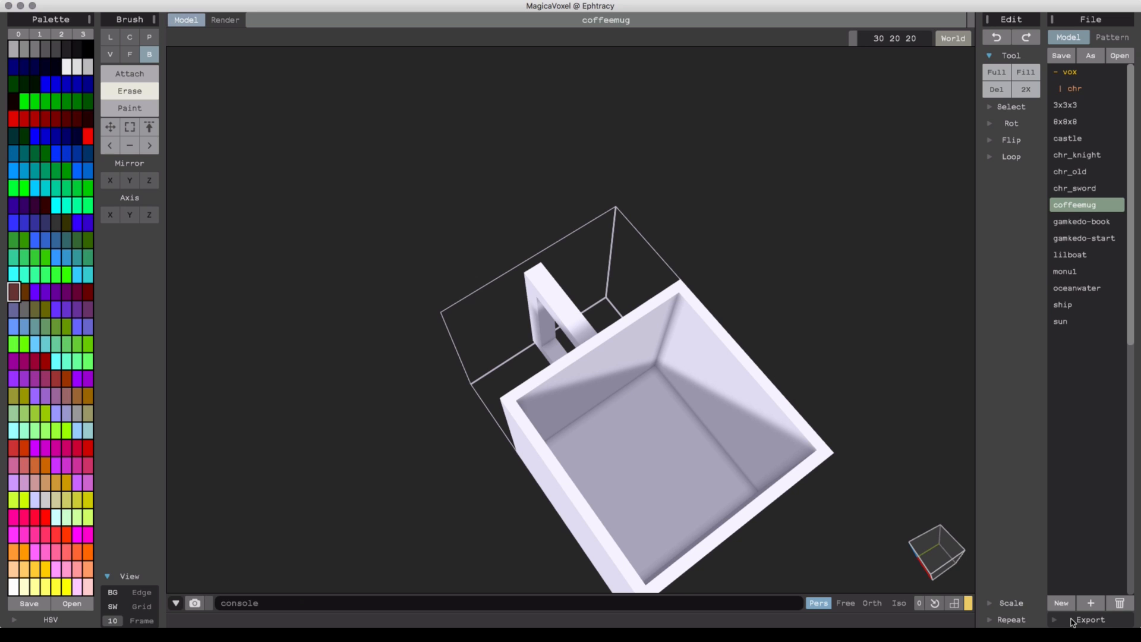
right_drag(736, 454, 668, 428)
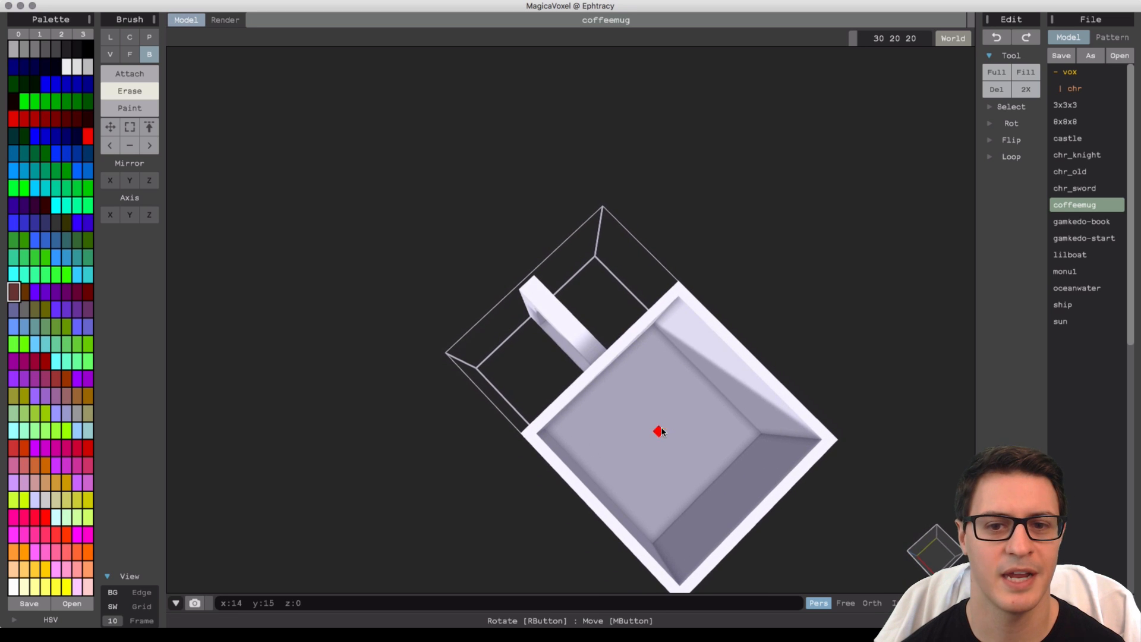
middle_drag(658, 423, 616, 399)
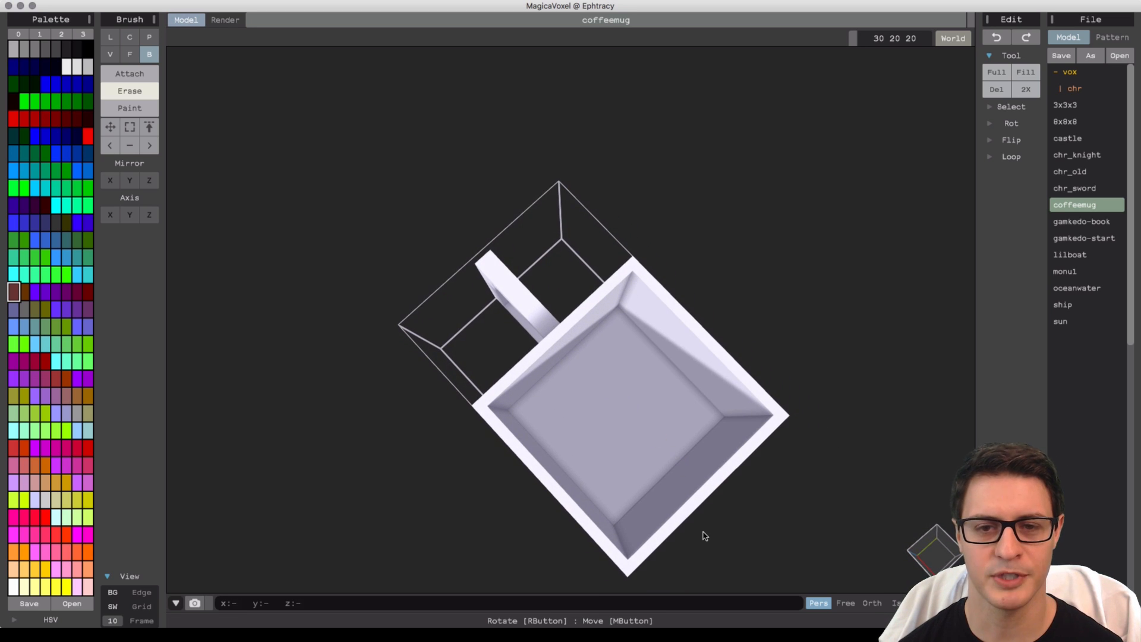
middle_drag(704, 536, 675, 499)
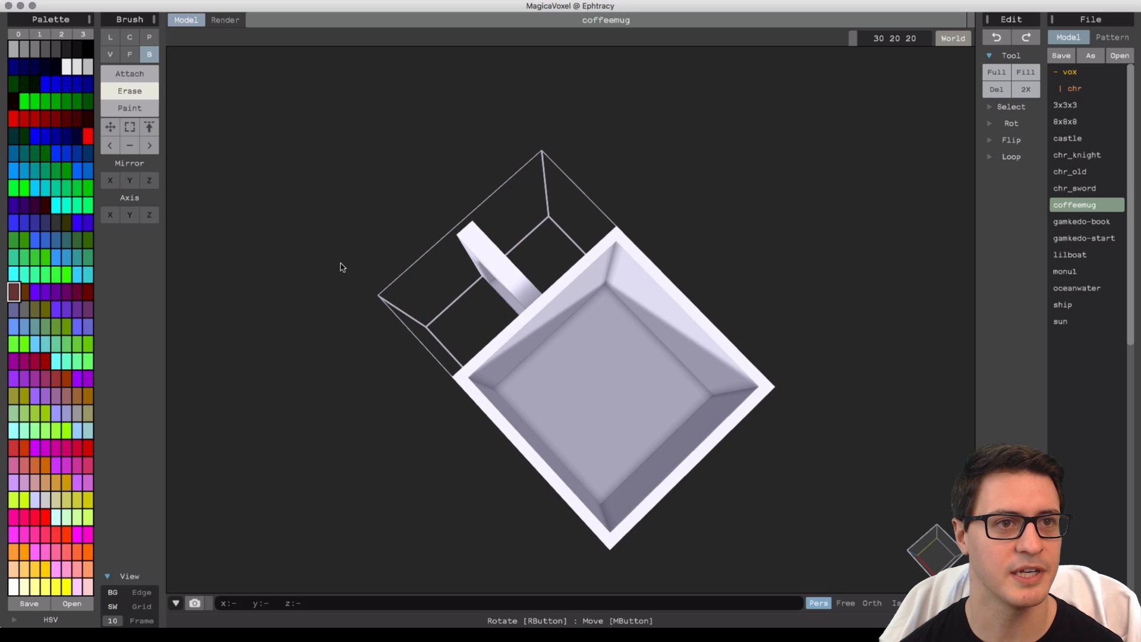
right_drag(341, 264, 326, 229)
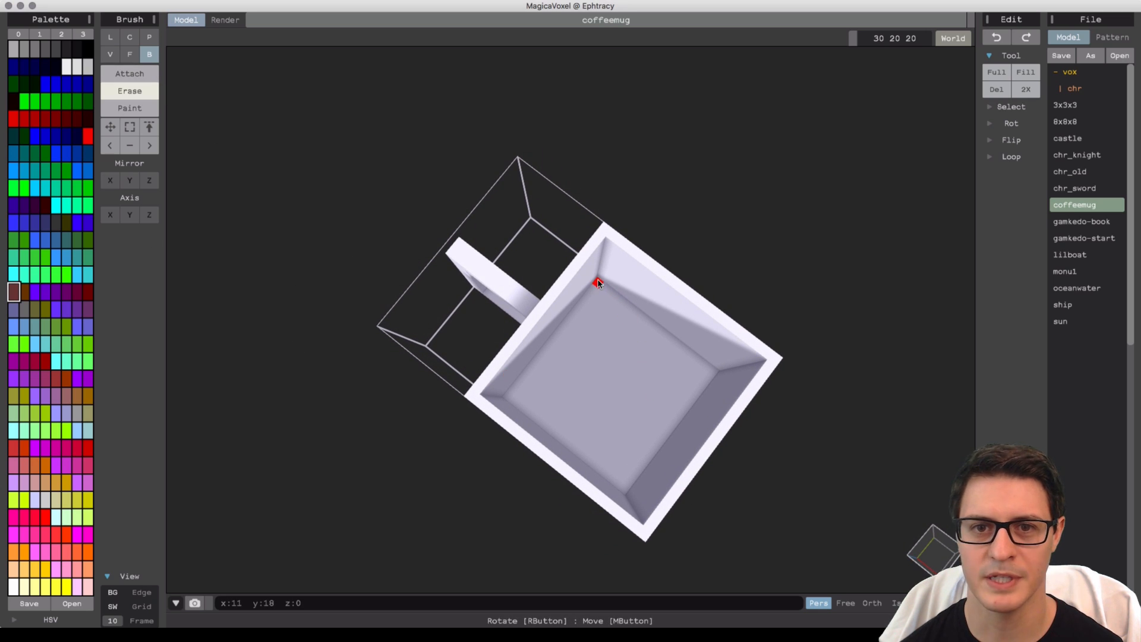
drag(597, 281, 629, 485)
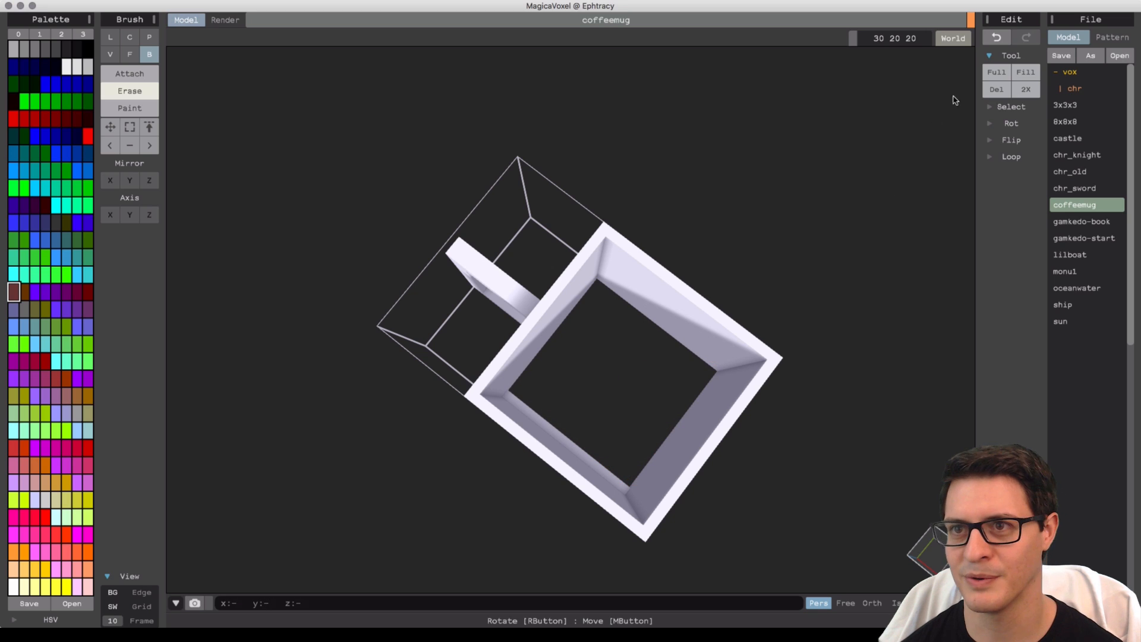
click(996, 37)
Switch to Attach mode and fill the mug's interior with dark brown coffee voxels up near the rim.
click(121, 75)
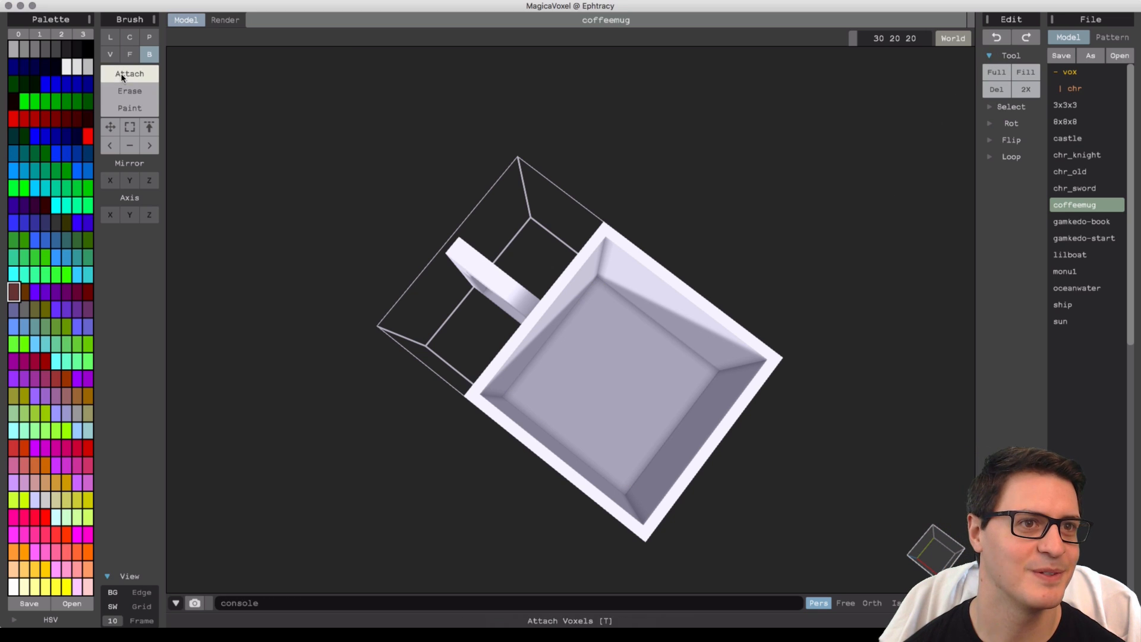
drag(598, 282, 640, 521)
right_drag(640, 521, 631, 350)
drag(594, 258, 677, 402)
right_drag(677, 402, 508, 425)
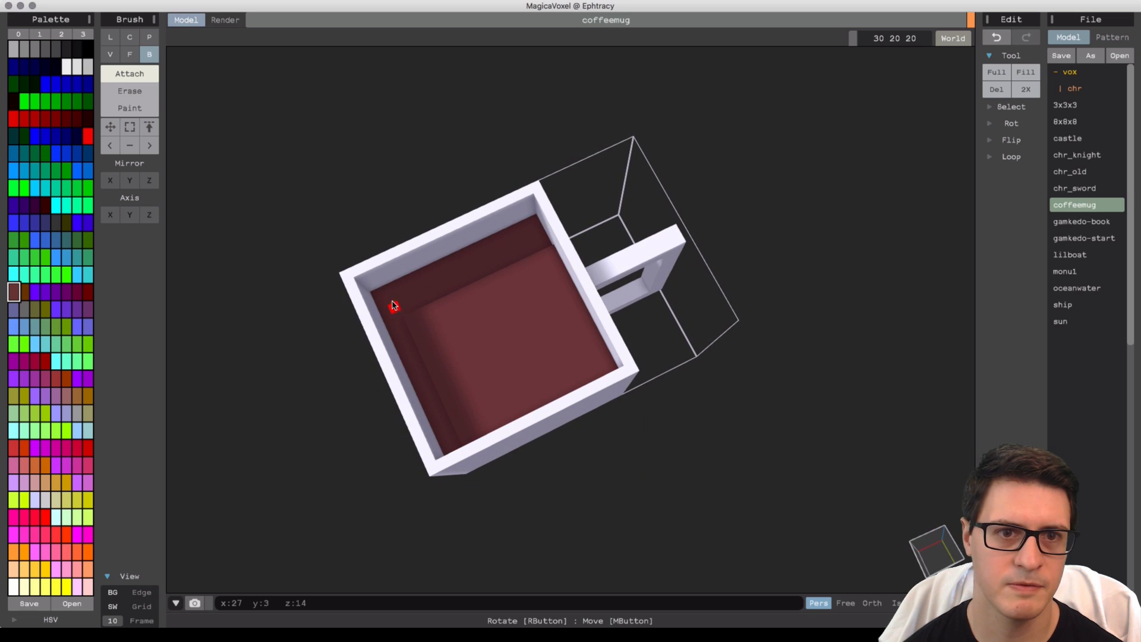
drag(378, 291, 545, 247)
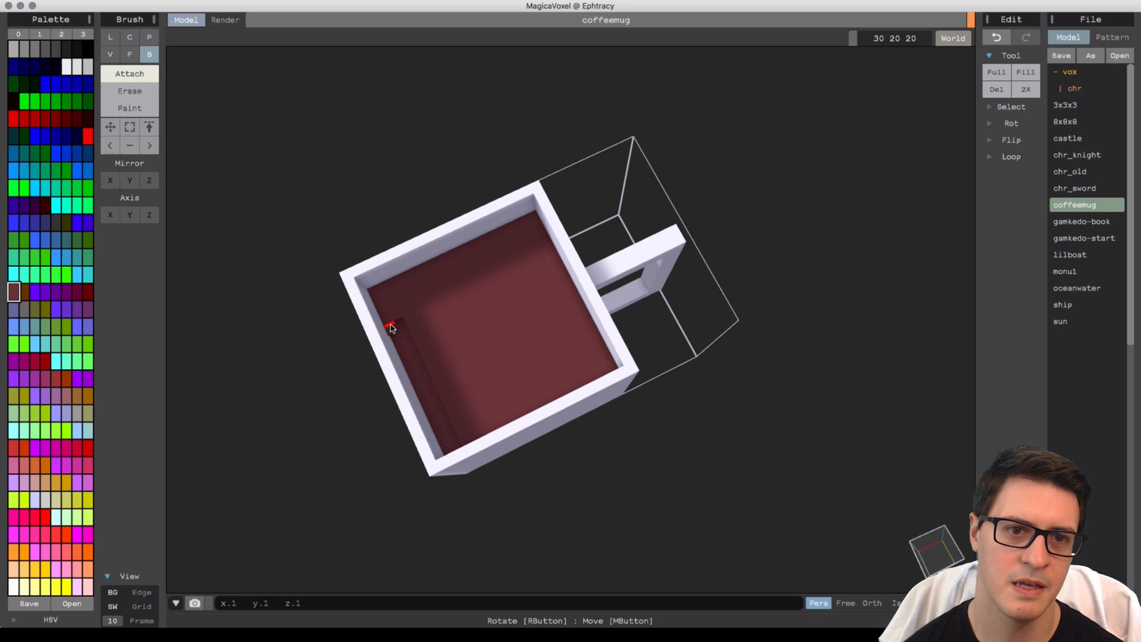
right_drag(458, 451, 599, 366)
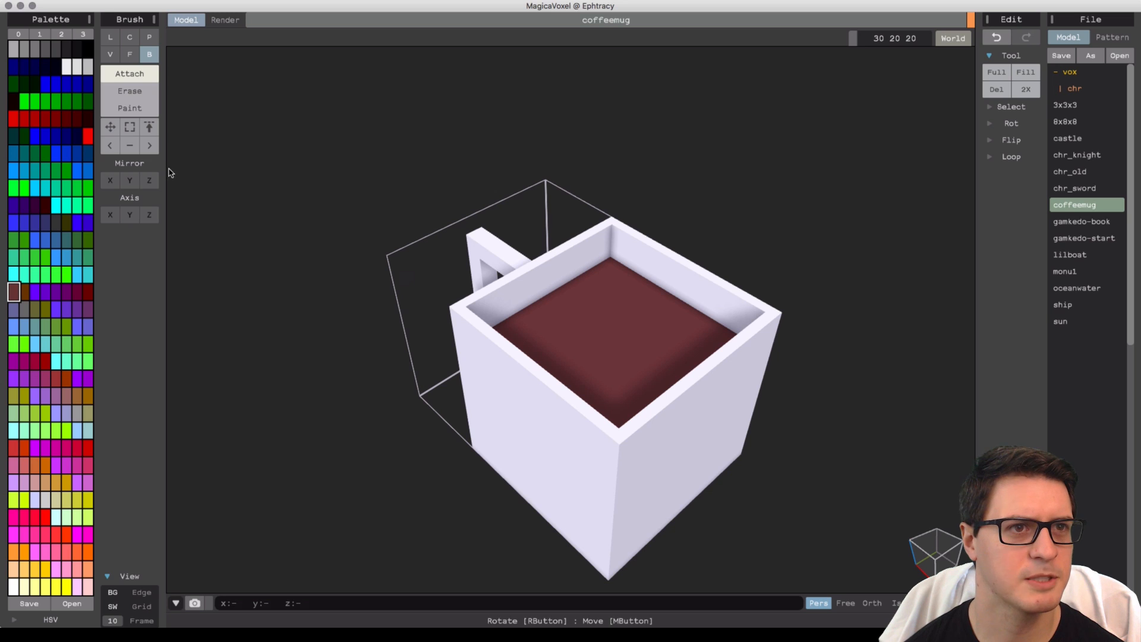
Try drawing a light grey diagonal line on the coffee surface with the Line brush, then undo it.
click(110, 37)
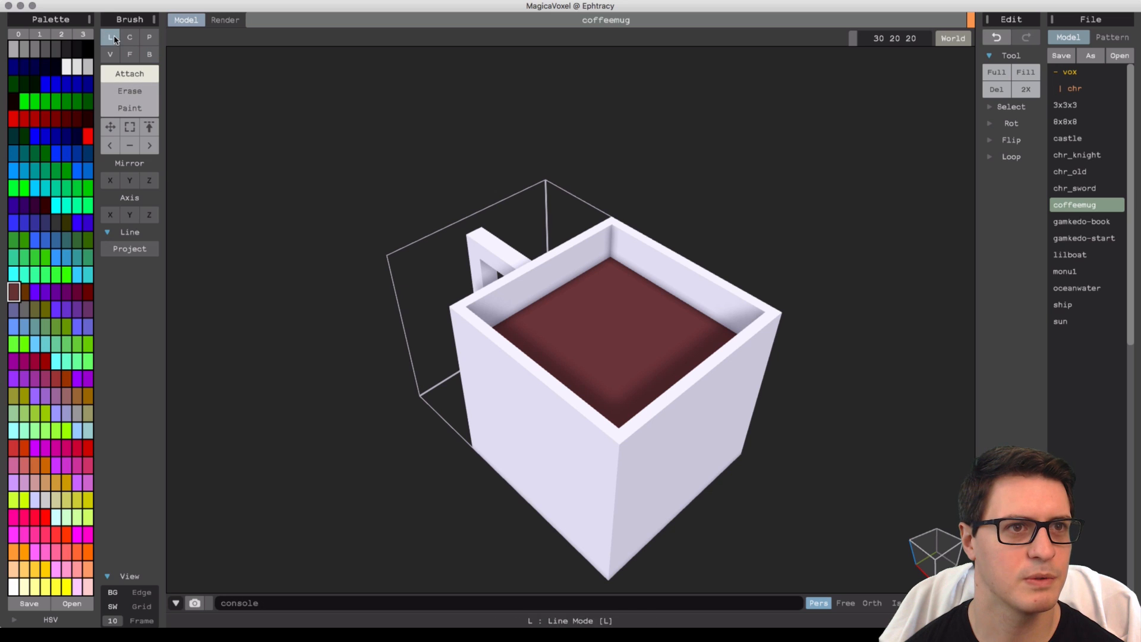
click(84, 67)
right_drag(529, 285, 604, 289)
drag(604, 289, 635, 317)
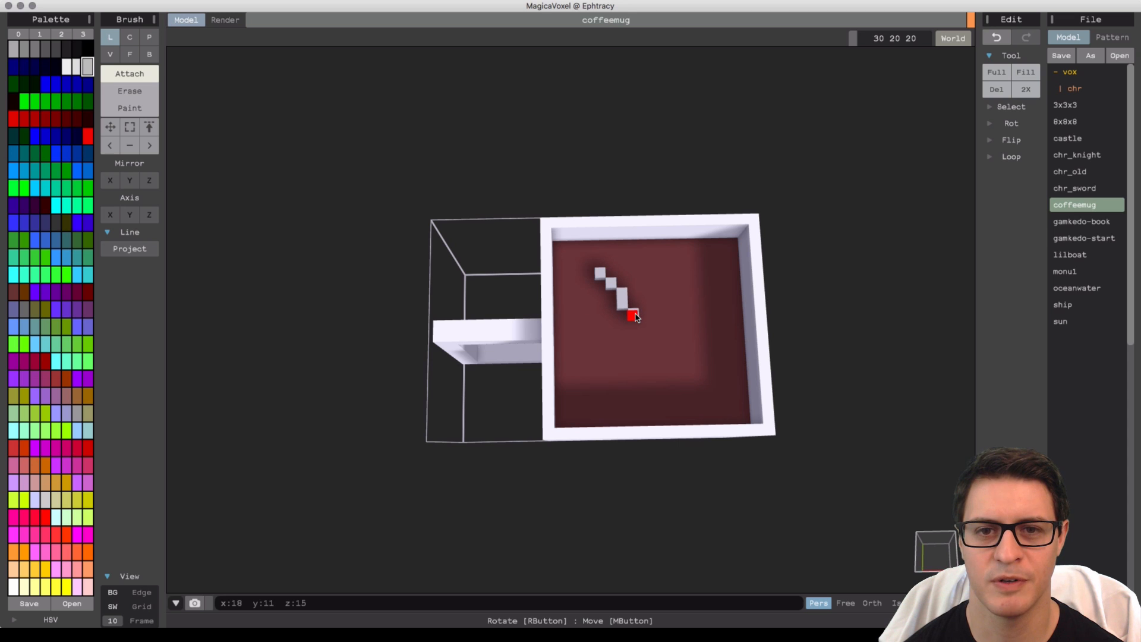
right_drag(634, 317, 692, 336)
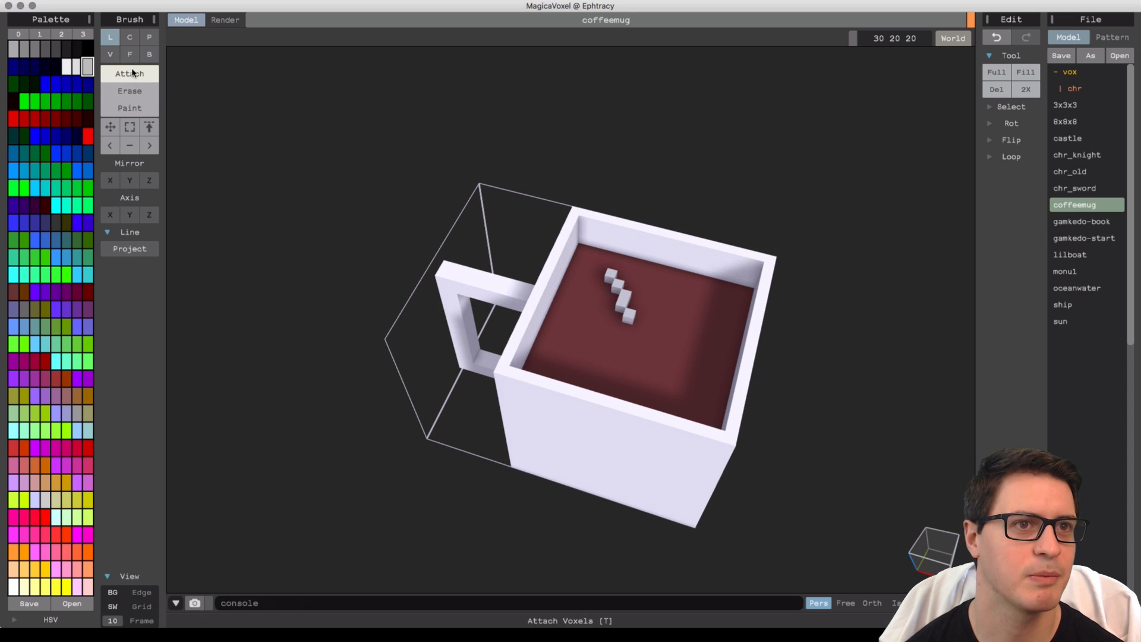
click(997, 36)
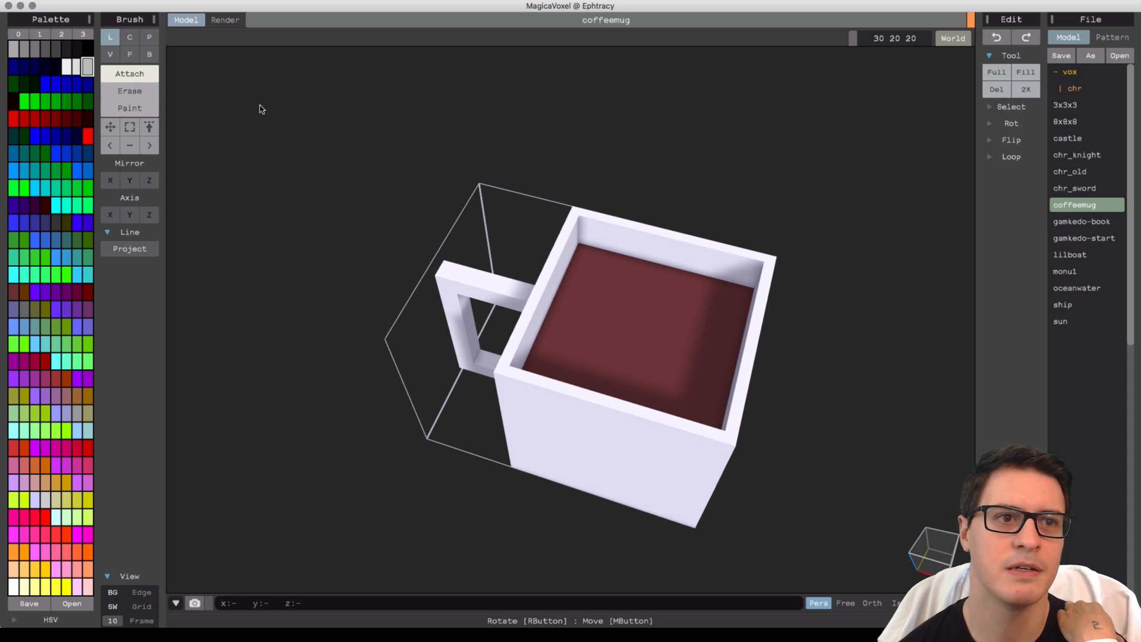
Switch to Paint mode and paint light grey diagonal streaks across the coffee surface.
click(147, 109)
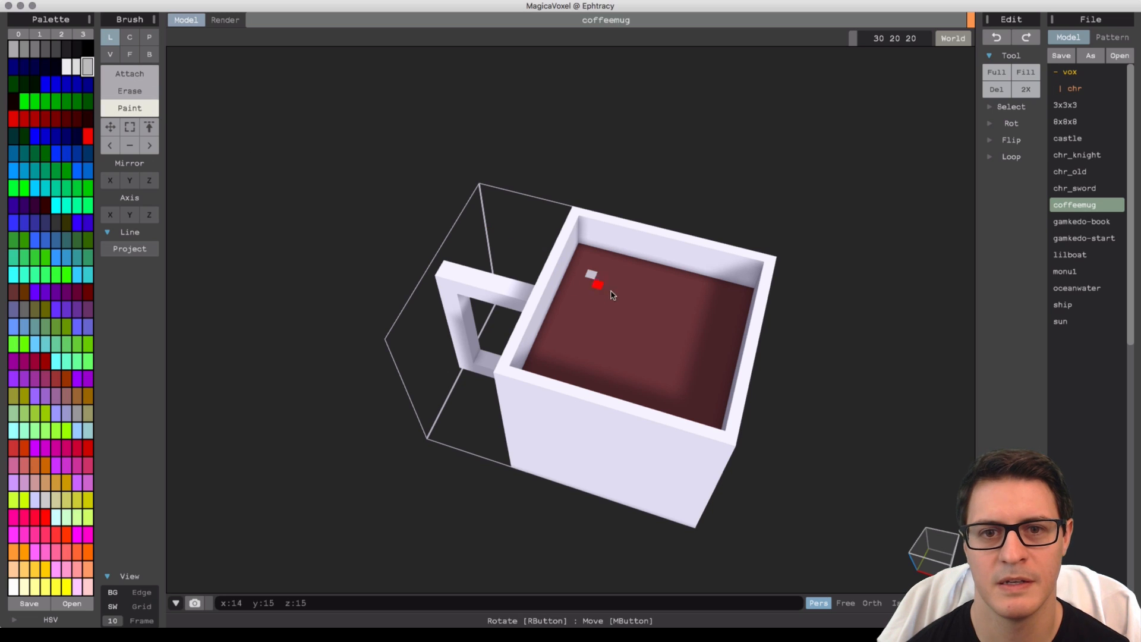
mouse_move(612, 295)
mouse_down()
mouse_move(631, 333)
mouse_move(708, 360)
mouse_up()
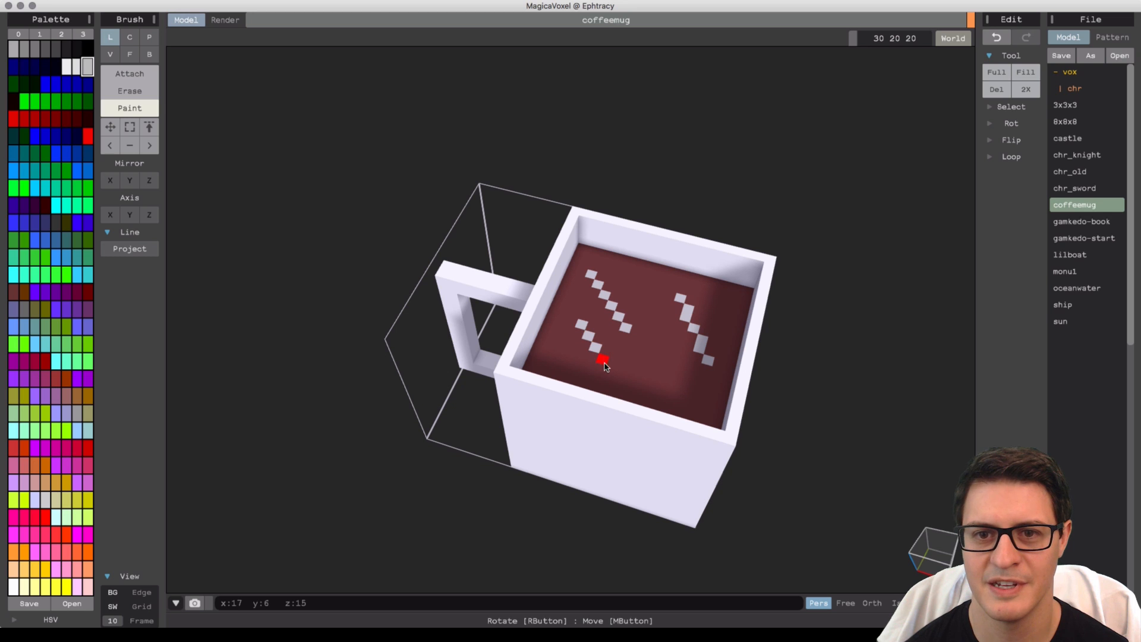
right_drag(616, 369, 540, 301)
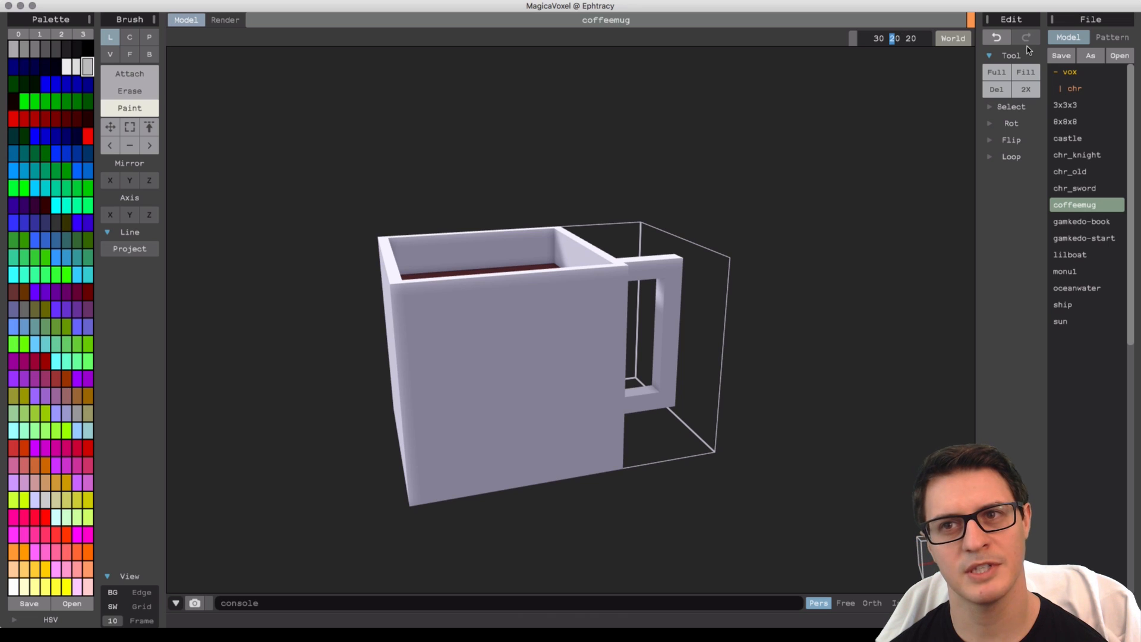
Resize the model volume to 30 20 40 to make room above the mug.
key(Return)
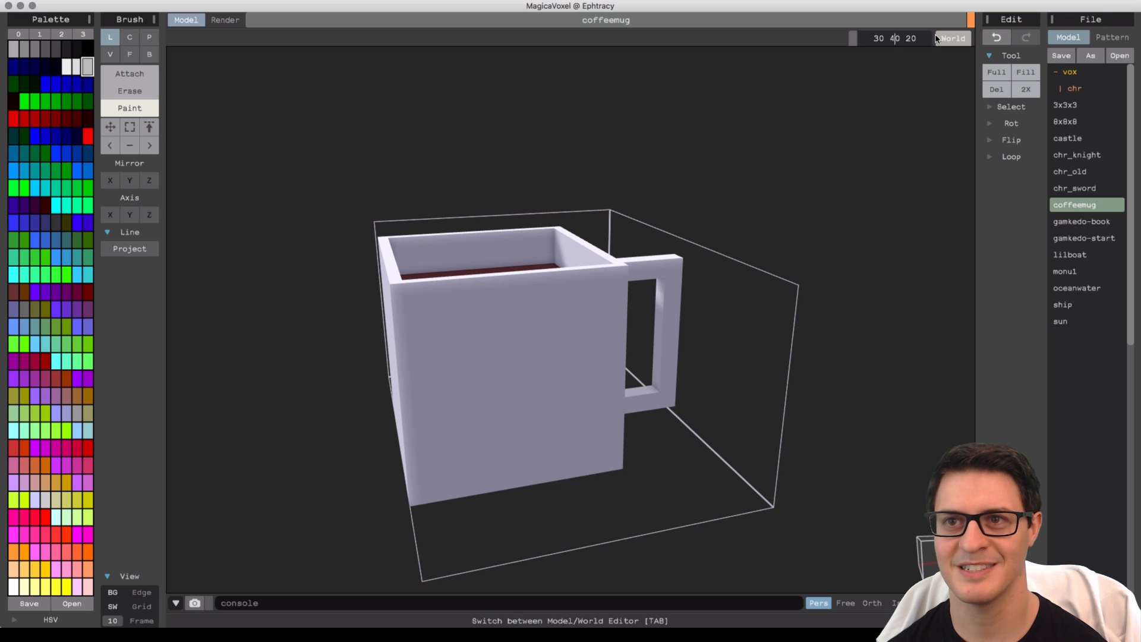
key(Return)
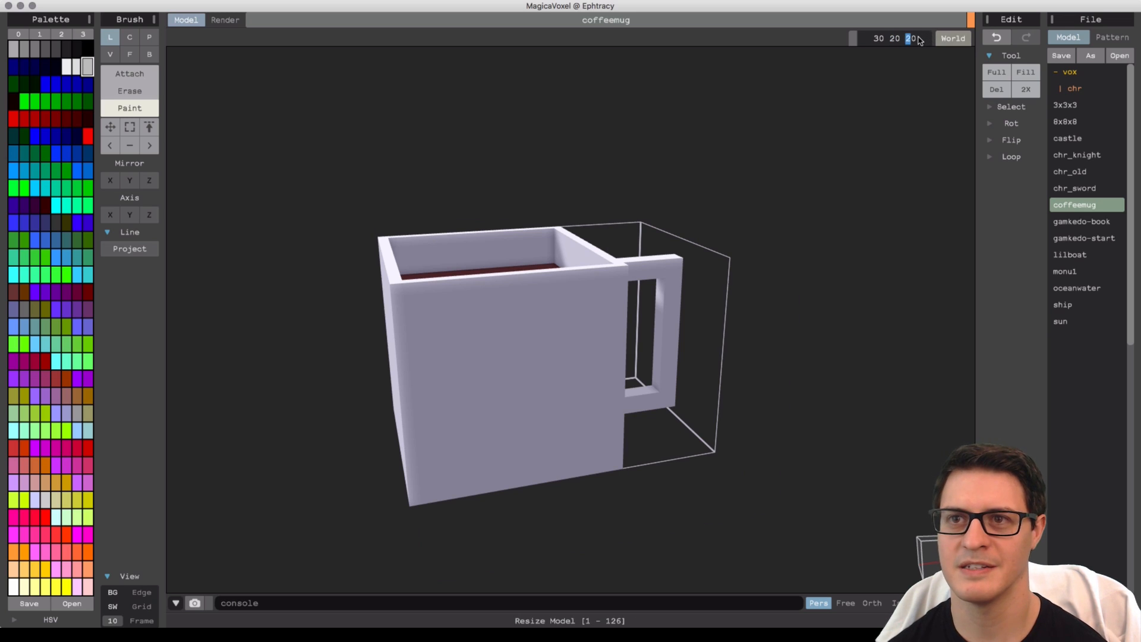
key(Return)
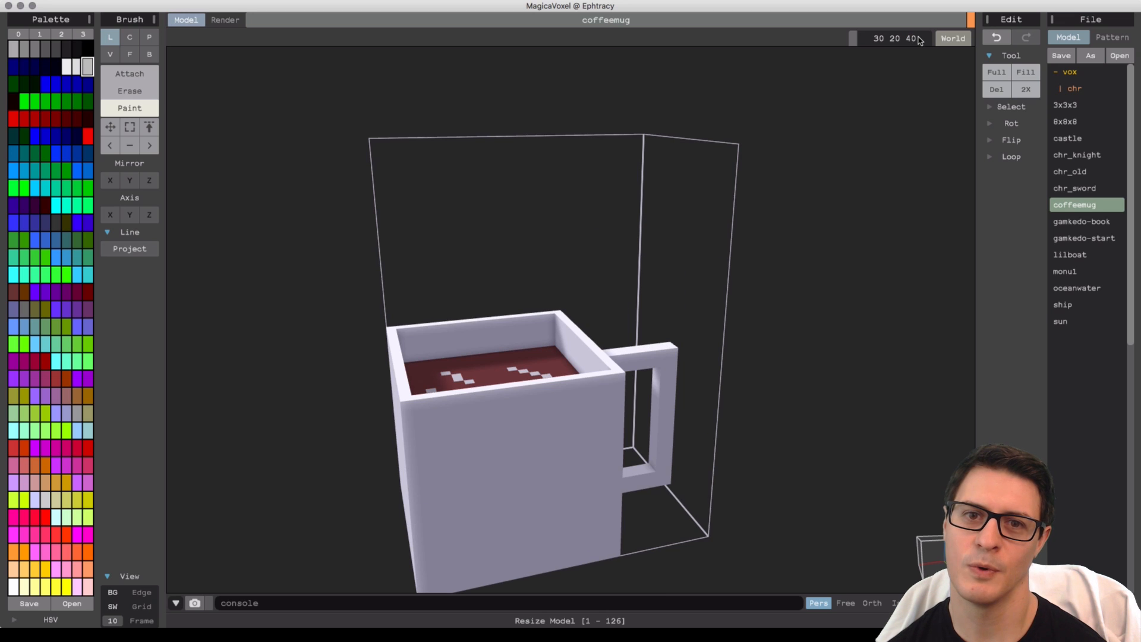
right_drag(285, 505, 588, 359)
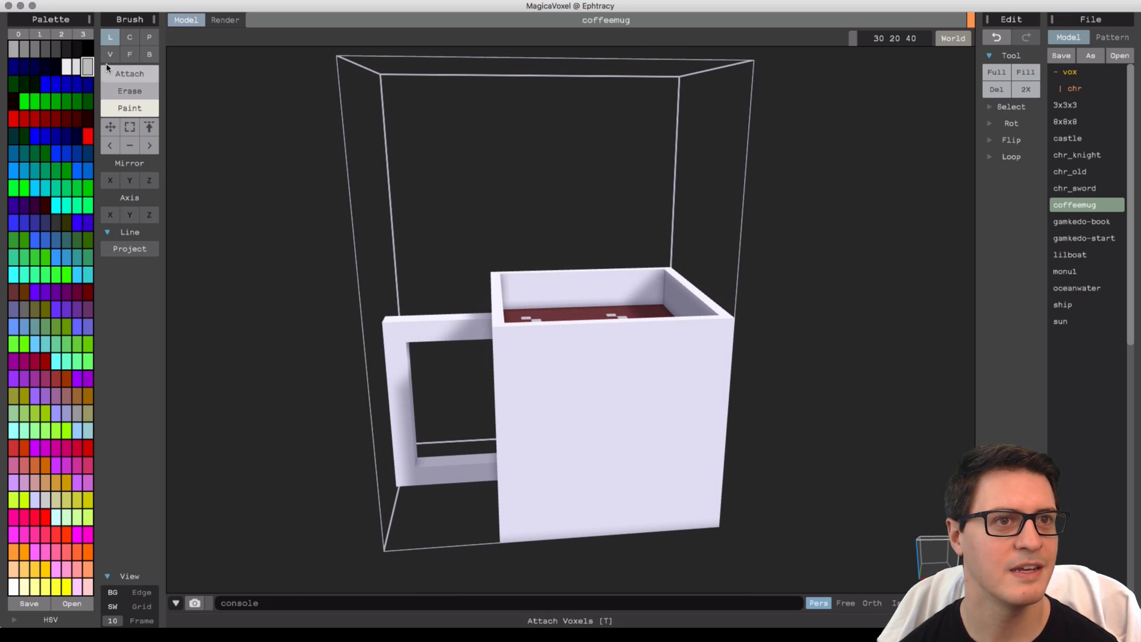
click(110, 127)
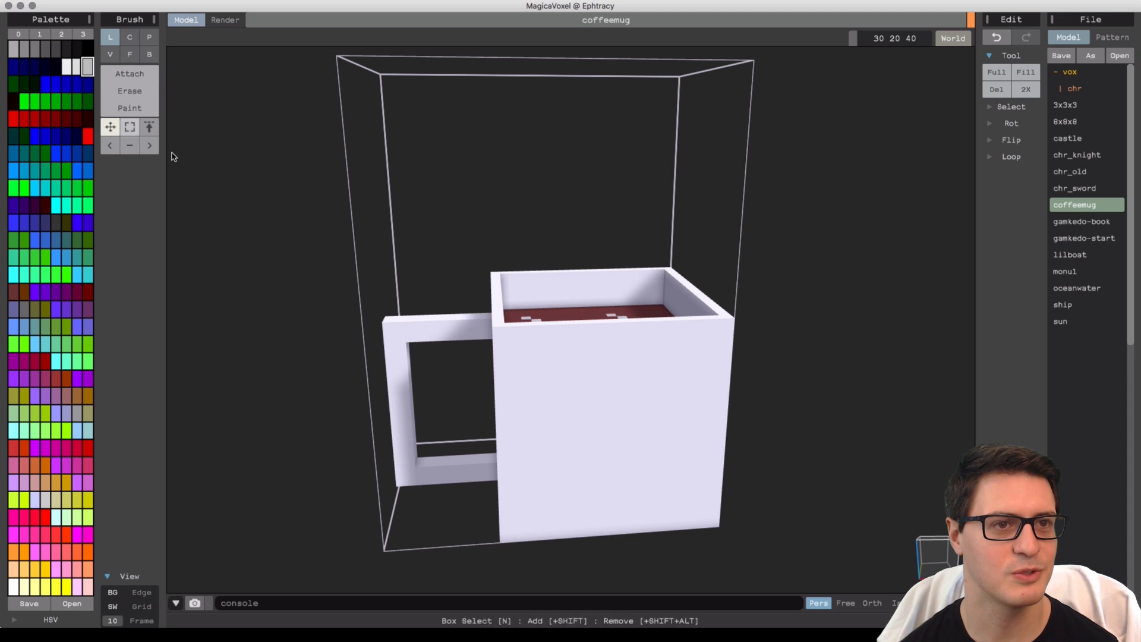
mouse_move(643, 406)
mouse_down()
mouse_move(634, 313)
mouse_move(654, 405)
mouse_up()
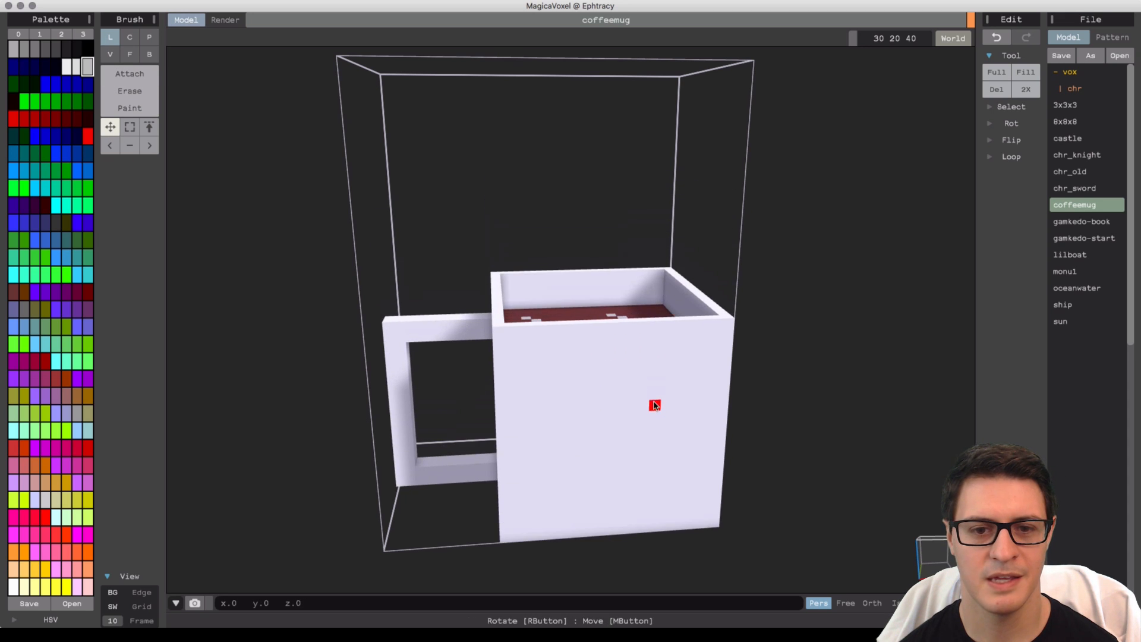
right_drag(514, 301, 630, 404)
drag(628, 402, 598, 397)
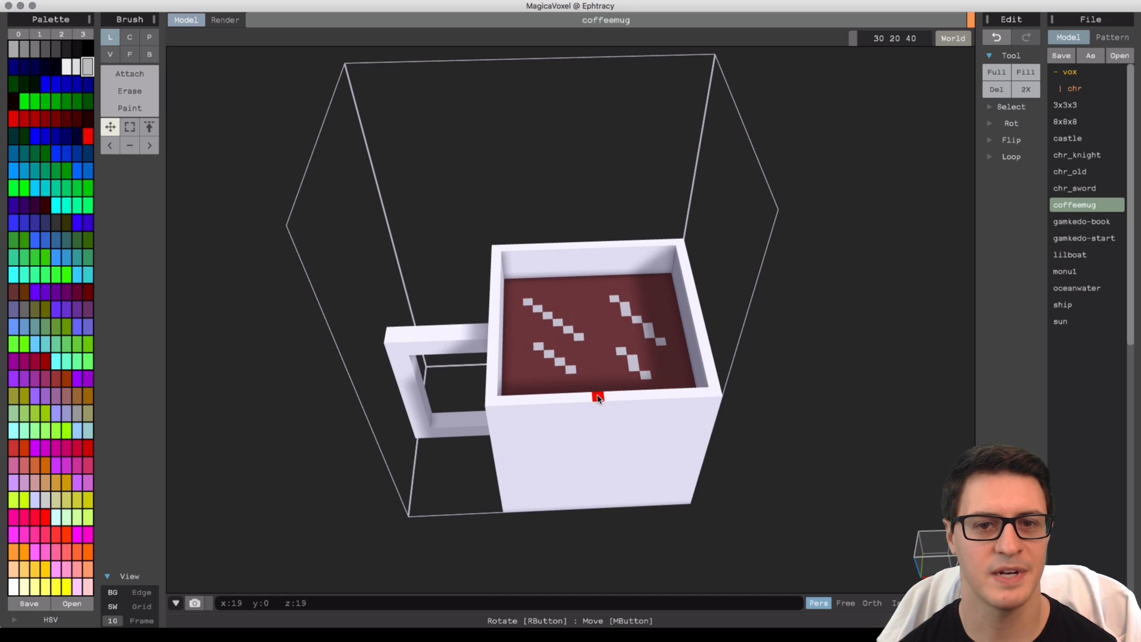
Try attaching a vertical column on the coffee with the Box brush in Attach mode, then undo it.
click(145, 72)
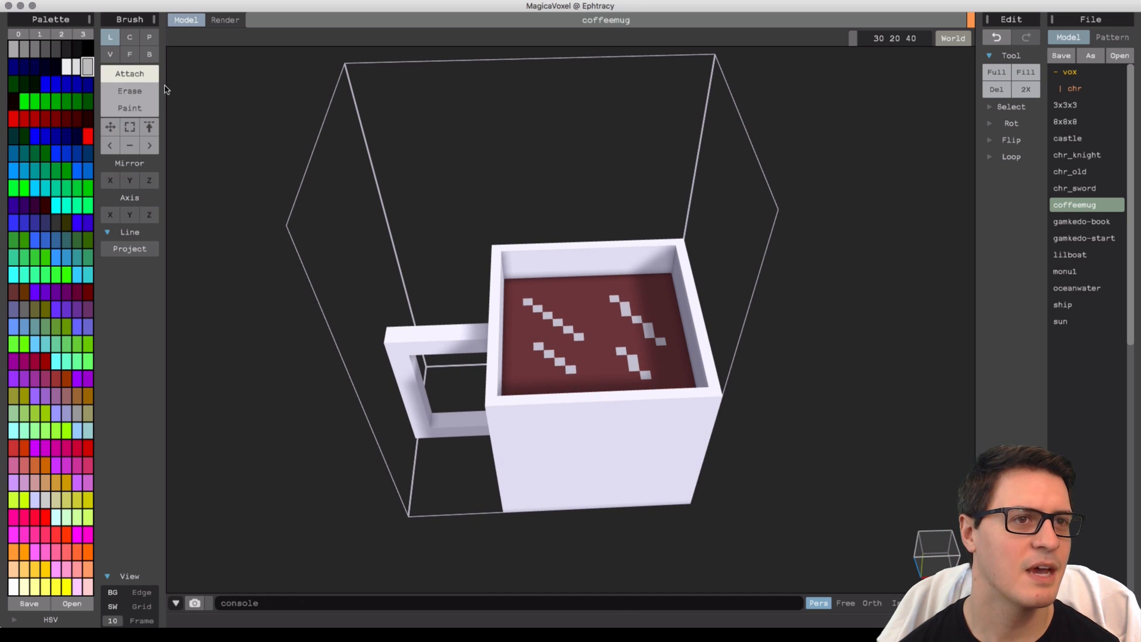
right_drag(570, 326, 427, 283)
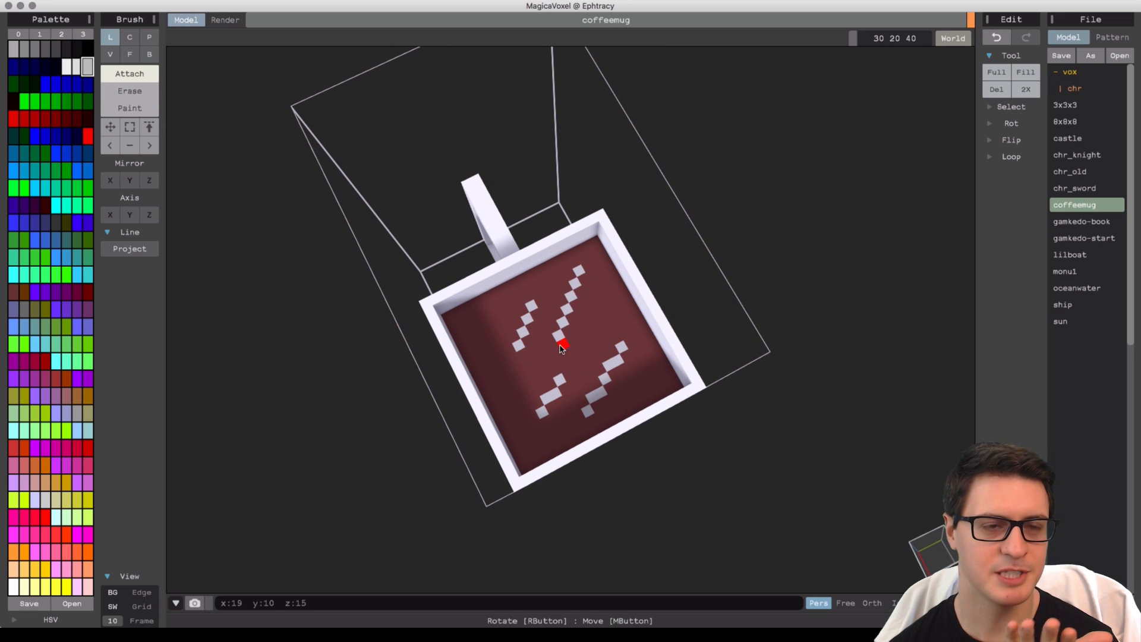
right_drag(561, 348, 559, 271)
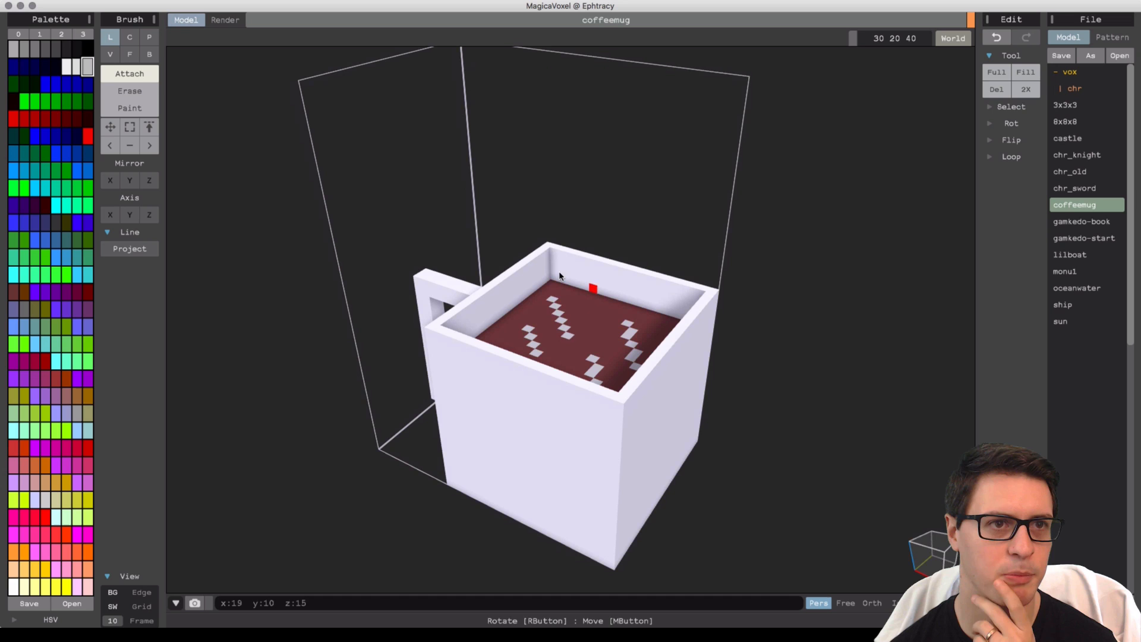
click(148, 55)
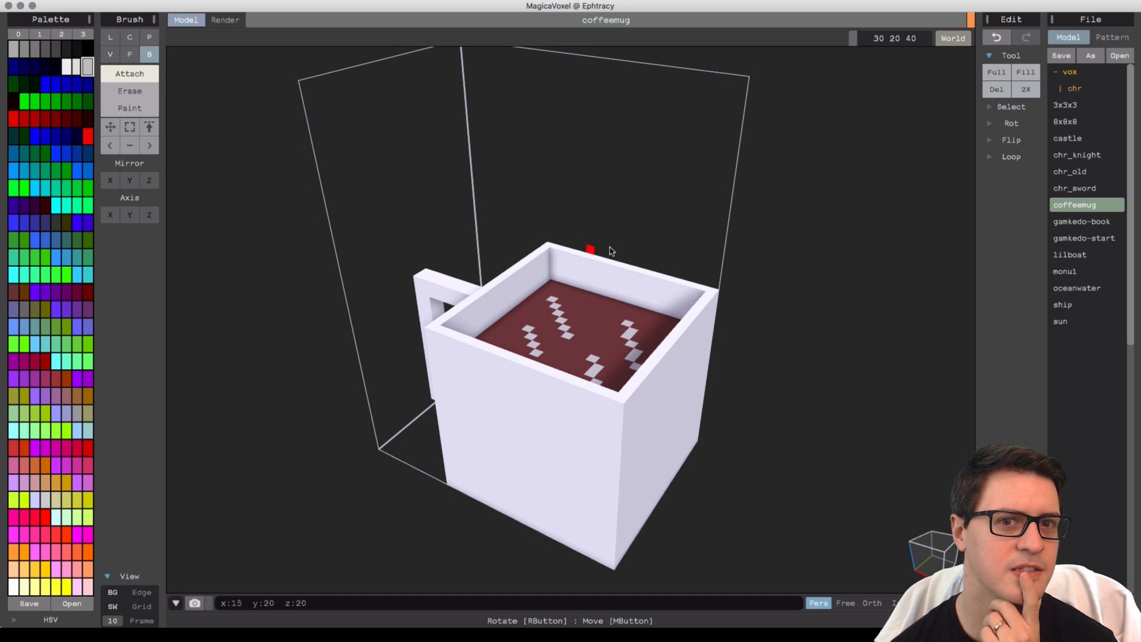
right_drag(610, 250, 586, 282)
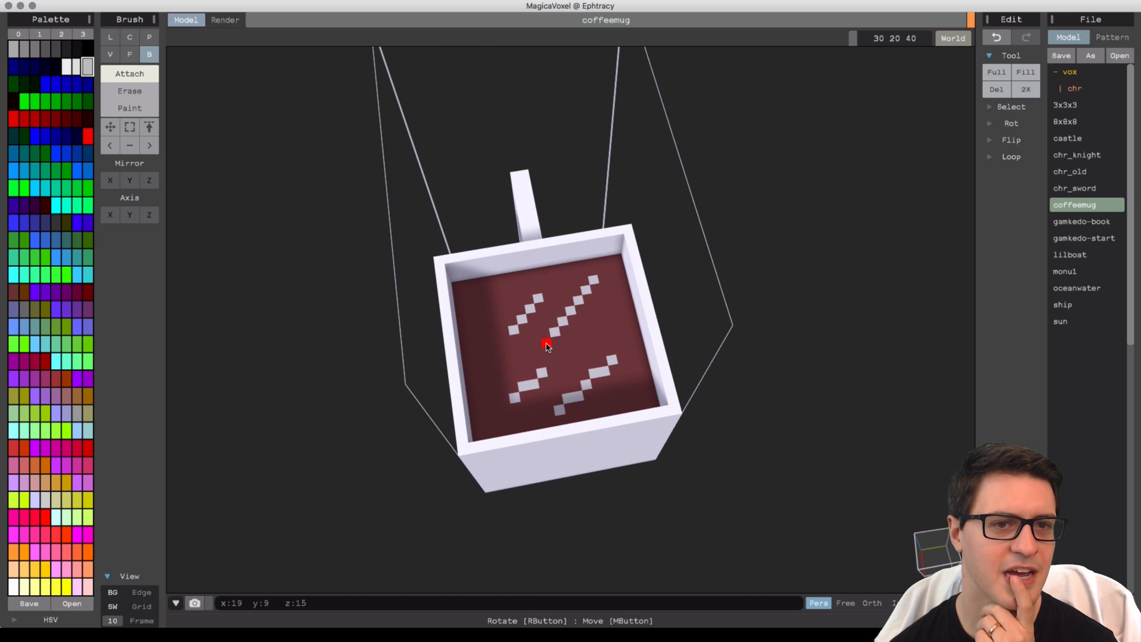
drag(547, 348, 544, 326)
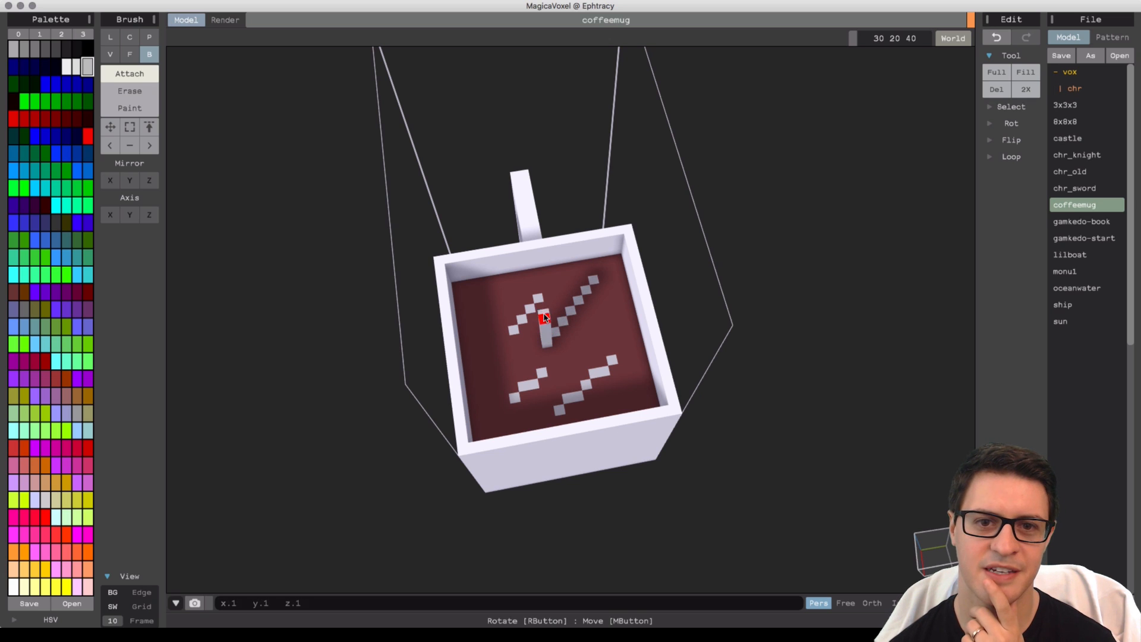
right_drag(543, 324, 632, 305)
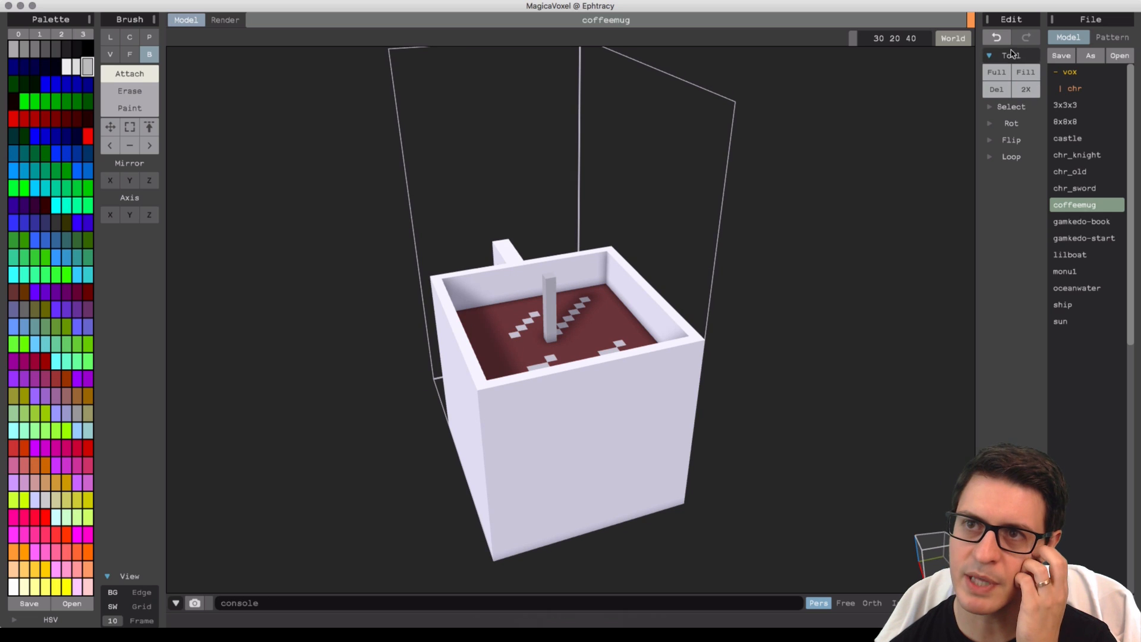
click(995, 39)
click(995, 38)
click(995, 38)
click(995, 38)
click(994, 38)
click(995, 38)
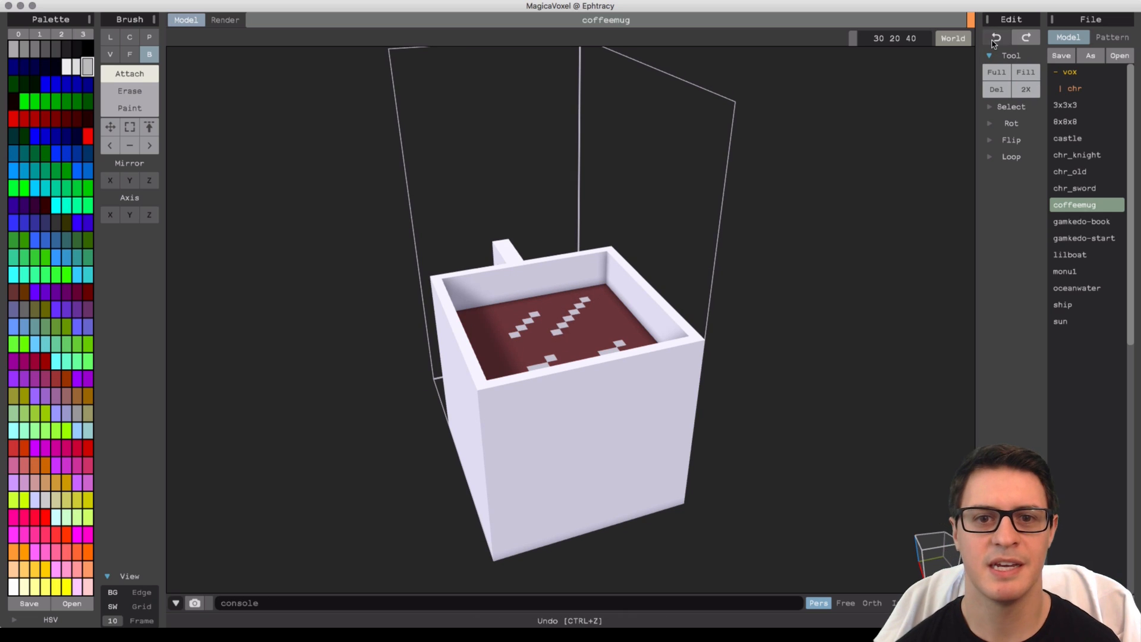
Attach a voxel column rising from the mug's rim and a horizontal bar extending from its top above the mug.
right_drag(752, 227, 721, 232)
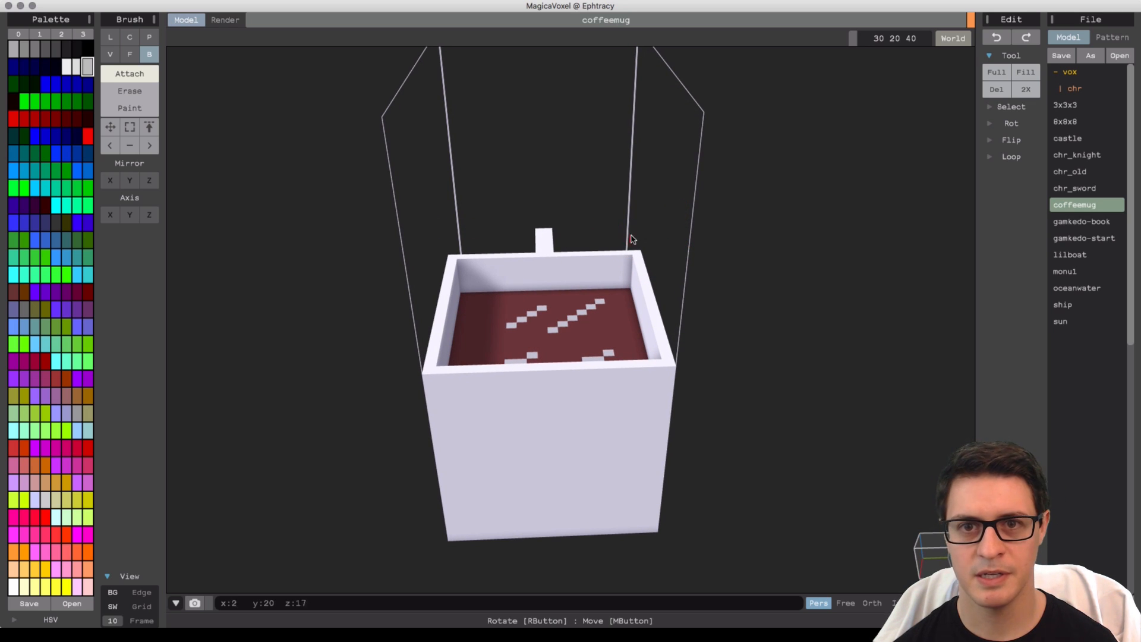
right_drag(650, 274, 666, 287)
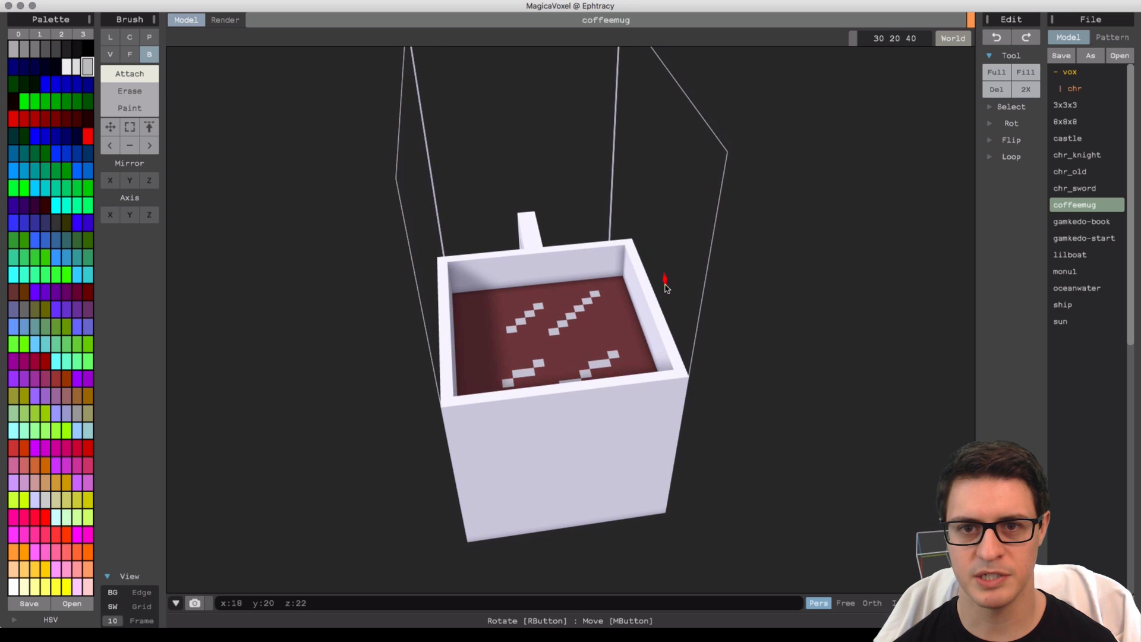
drag(659, 298, 665, 234)
right_drag(663, 242, 676, 219)
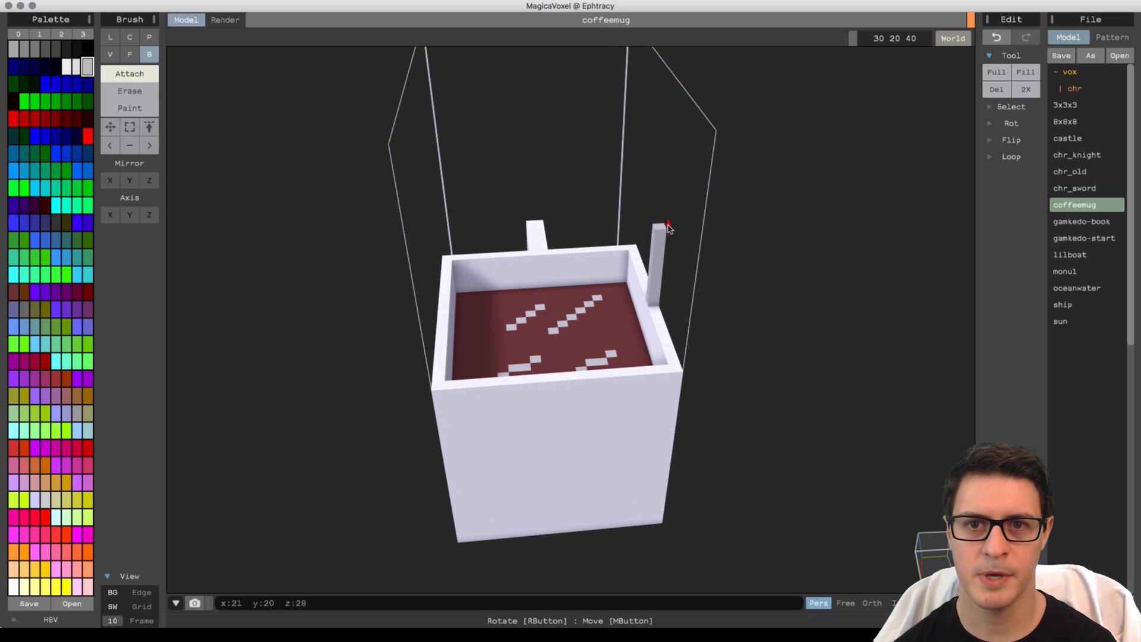
mouse_move(659, 224)
mouse_down()
mouse_move(430, 243)
mouse_move(428, 230)
mouse_up()
mouse_move(432, 230)
right_down()
mouse_move(536, 263)
mouse_move(521, 252)
mouse_move(565, 247)
mouse_move(204, 138)
right_up()
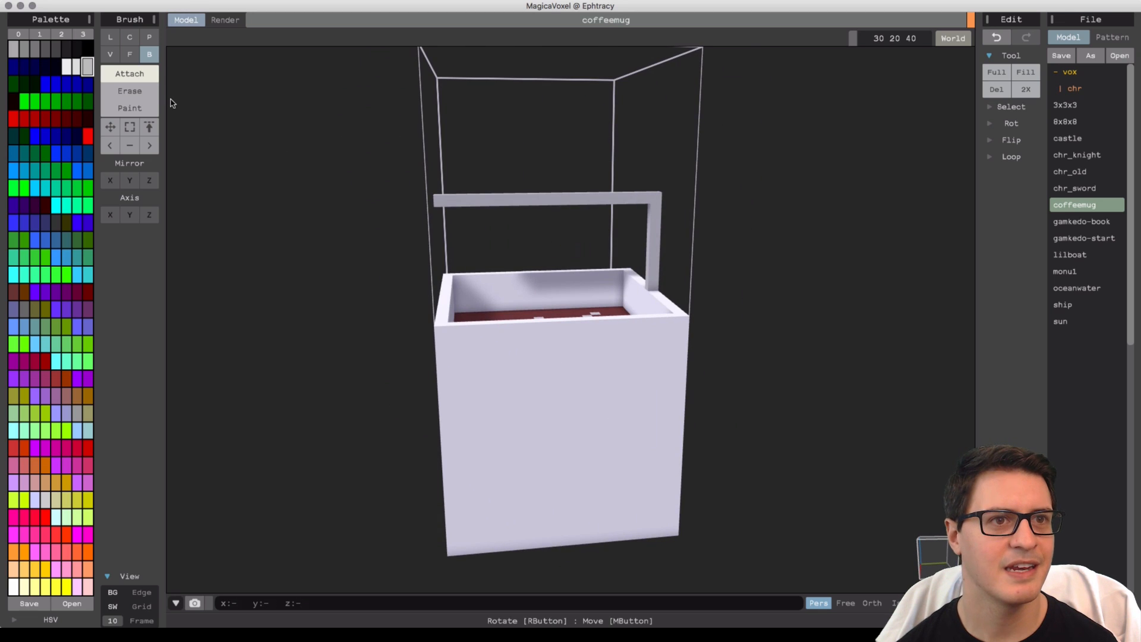
Erase the column and most of the bar, leaving a single floating voxel above the mug.
click(149, 90)
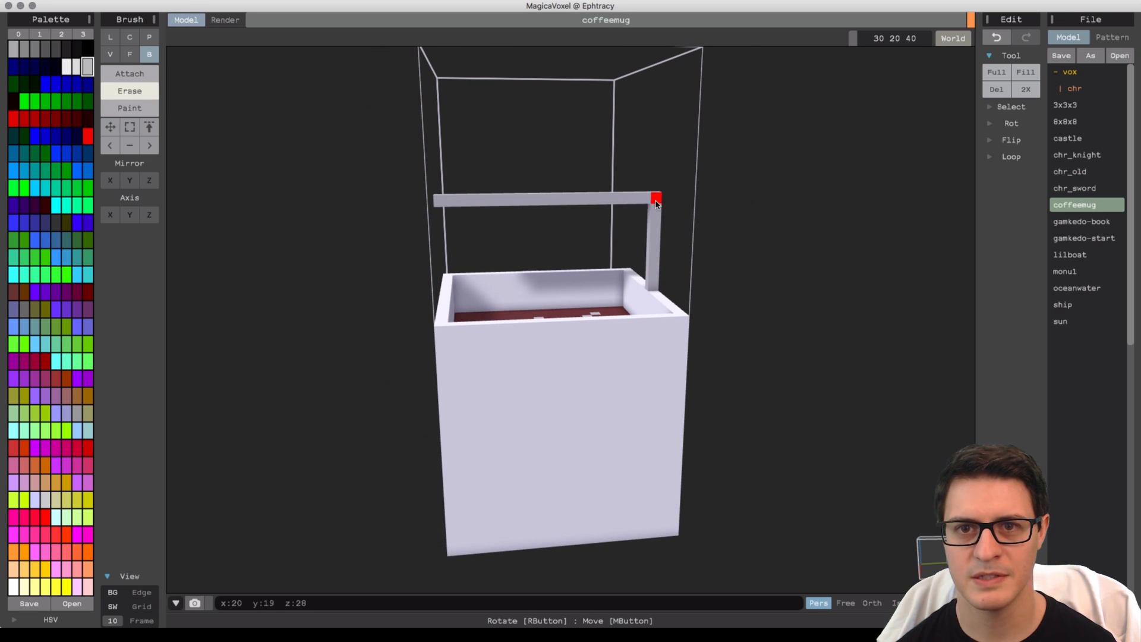
drag(645, 265, 656, 287)
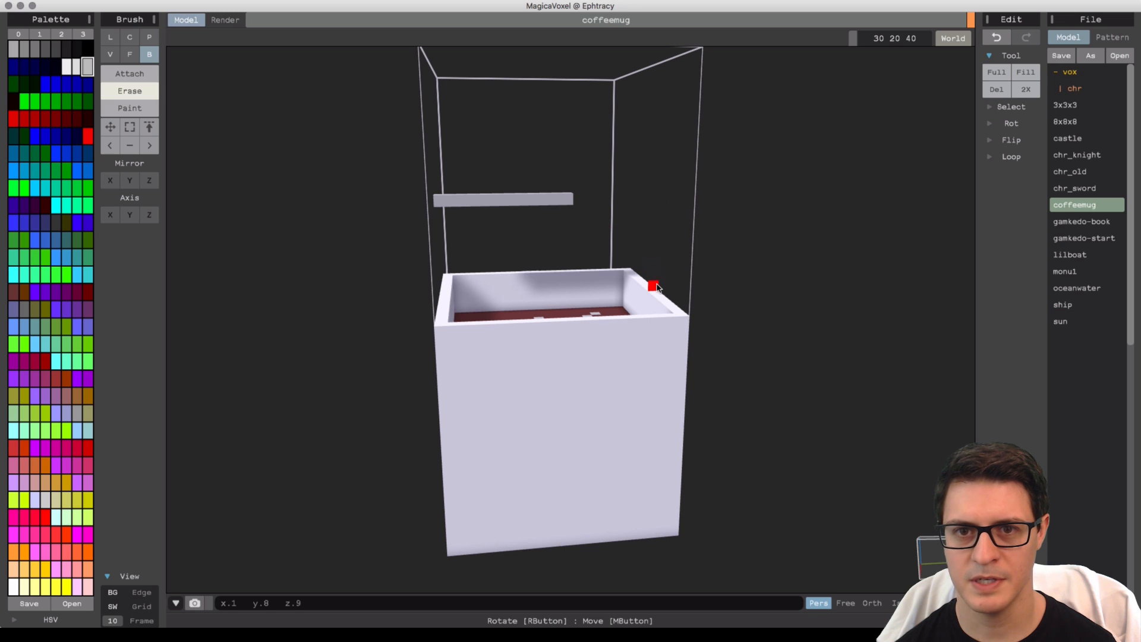
drag(514, 204, 434, 208)
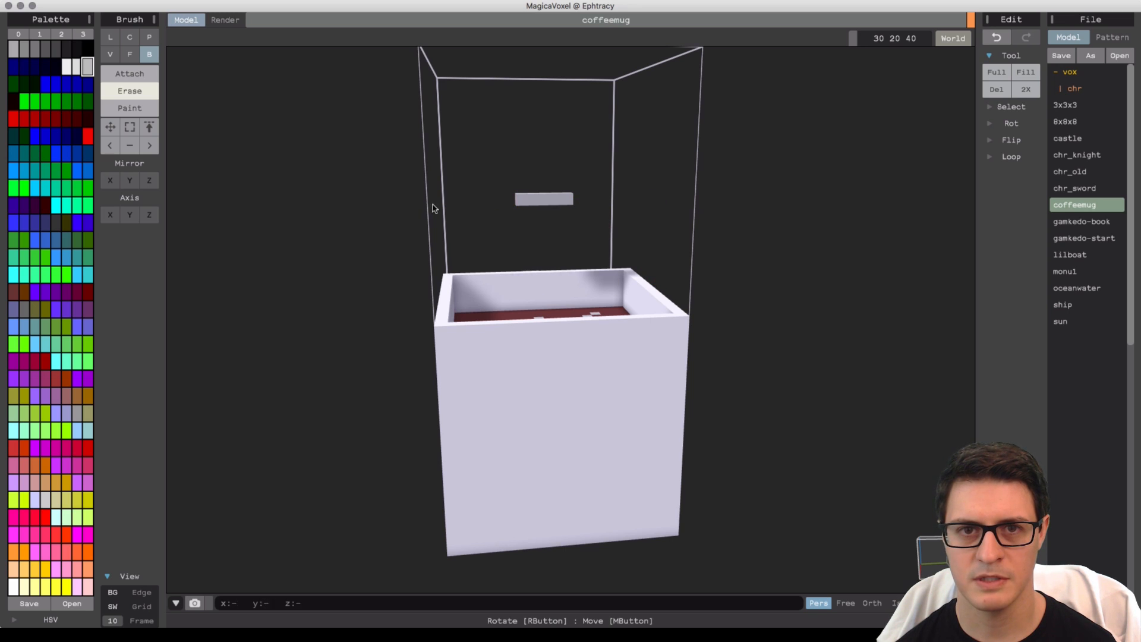
drag(527, 213, 509, 198)
mouse_move(509, 199)
right_down()
mouse_move(590, 211)
mouse_move(589, 256)
mouse_move(460, 236)
mouse_move(481, 206)
mouse_move(593, 215)
mouse_move(541, 193)
mouse_move(565, 217)
mouse_move(565, 279)
mouse_move(565, 242)
right_up()
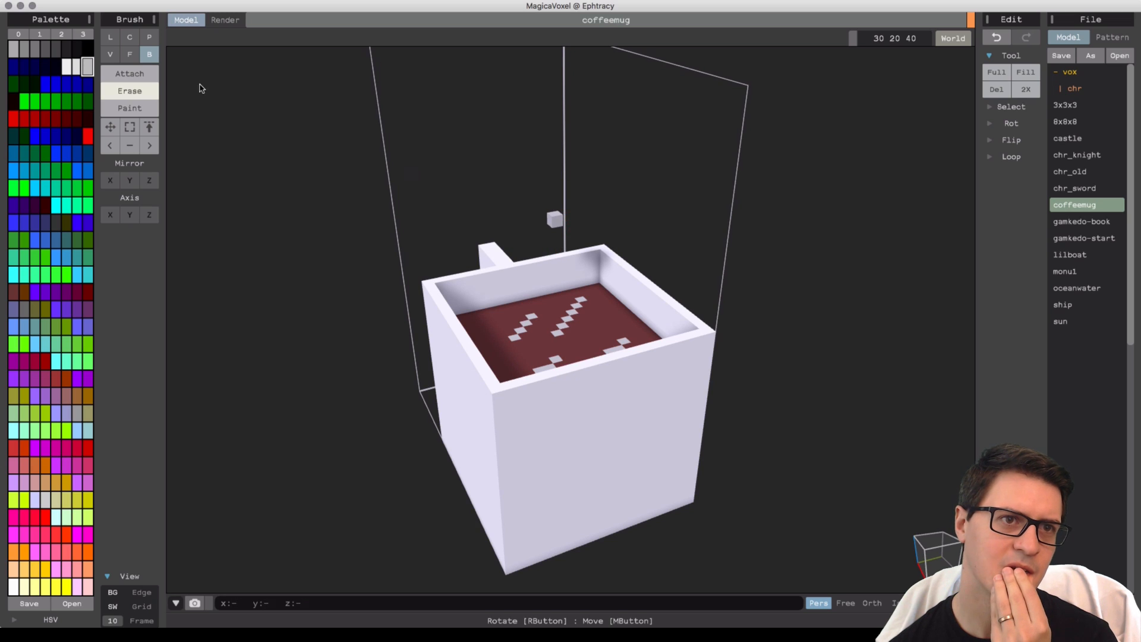
Attach voxels onto the floating voxel to build a zigzag steam wisp above the mug.
click(127, 74)
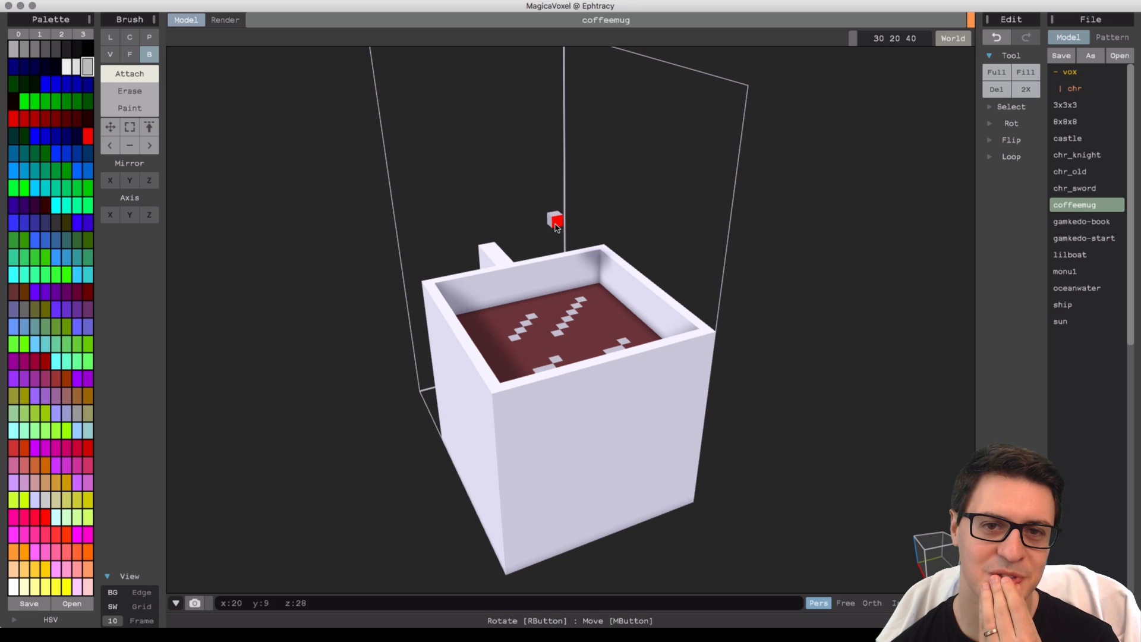
click(552, 227)
right_drag(556, 239, 564, 228)
scroll(565, 229, up, 2)
scroll(565, 233, up, 2)
right_drag(568, 320, 556, 212)
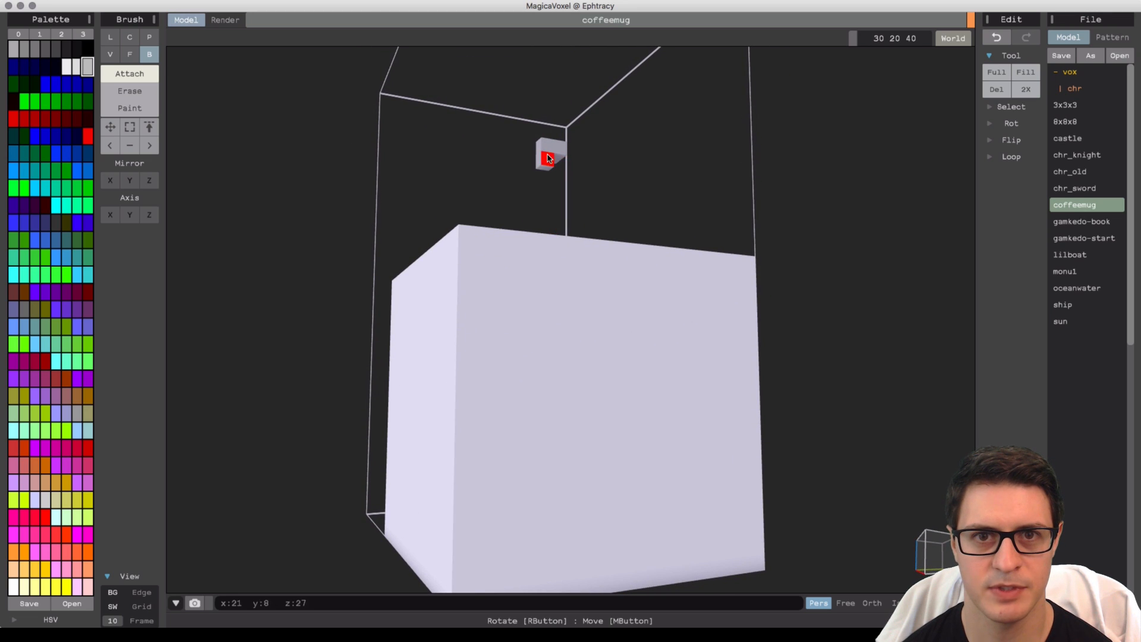
mouse_move(548, 158)
right_down()
mouse_move(550, 222)
mouse_move(491, 173)
mouse_move(466, 176)
mouse_move(522, 190)
mouse_move(532, 223)
mouse_move(537, 214)
mouse_move(511, 206)
mouse_move(523, 179)
mouse_move(452, 186)
mouse_move(578, 162)
mouse_move(543, 159)
mouse_move(624, 176)
mouse_move(570, 196)
mouse_move(545, 256)
mouse_move(580, 236)
mouse_move(627, 237)
mouse_move(559, 235)
right_up()
click(513, 176)
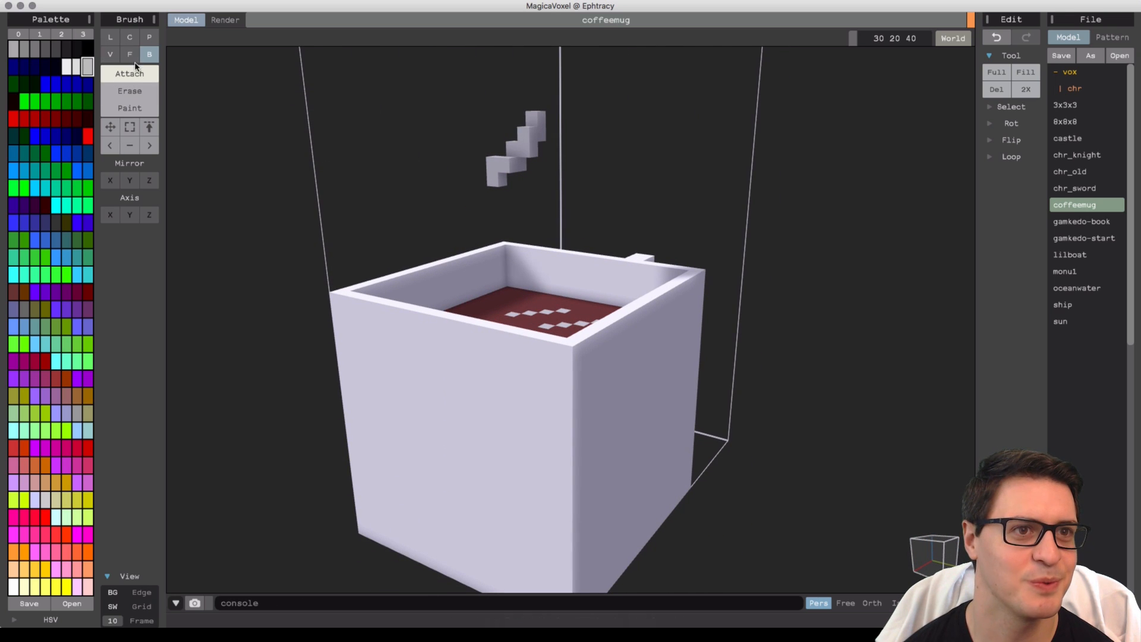
Explore the Select tool by selecting regions of the mug's walls and coffee in Box and Rect modes.
click(130, 126)
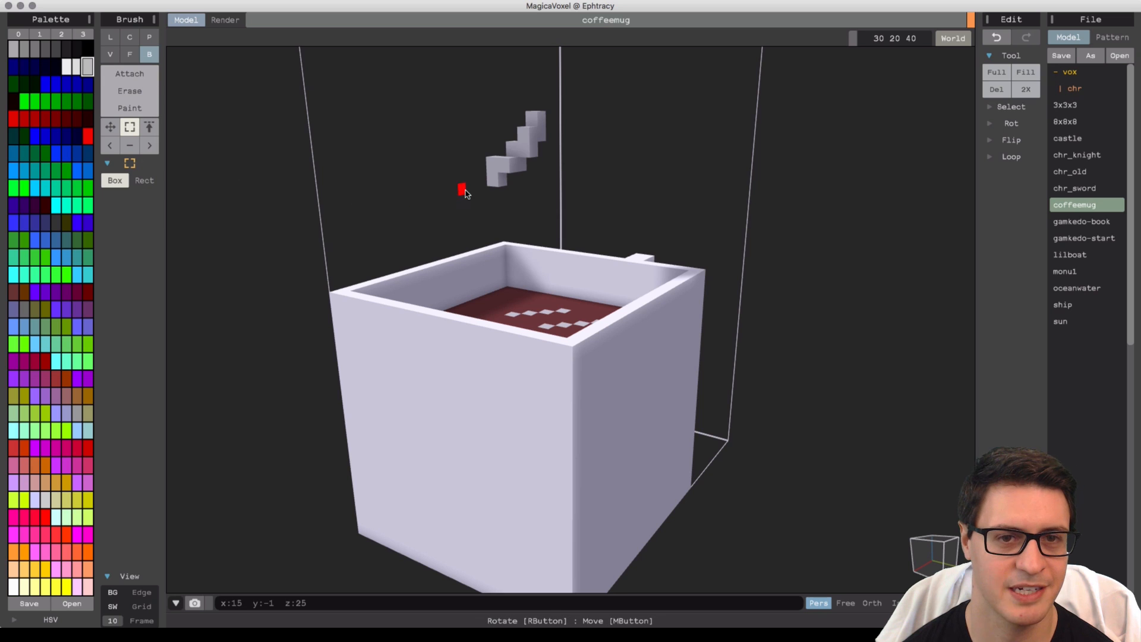
right_drag(539, 193, 517, 178)
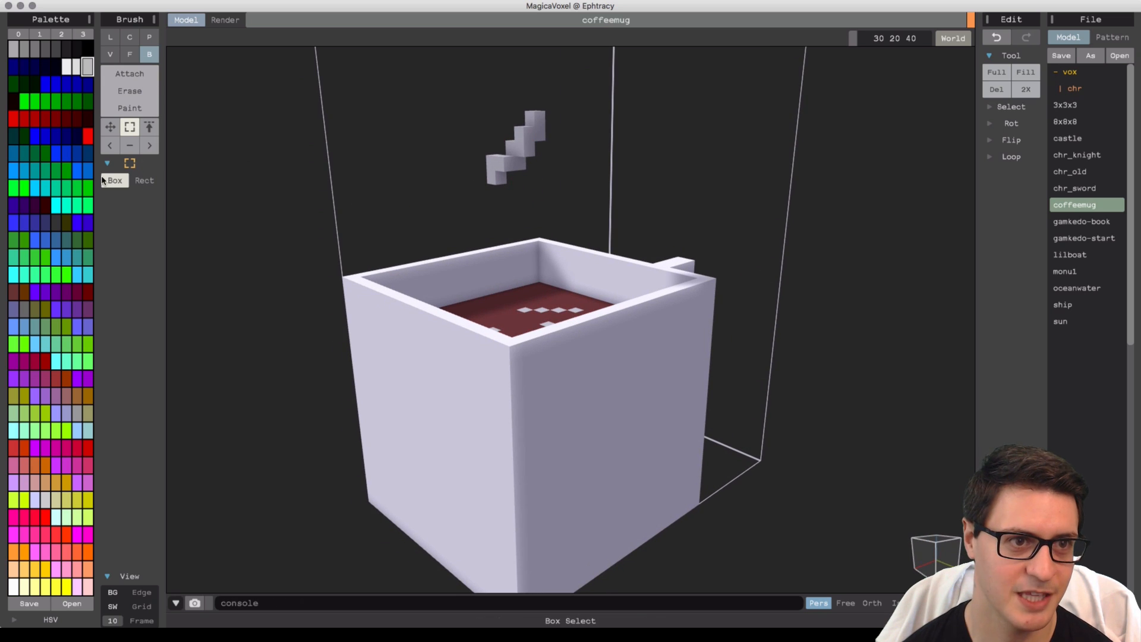
drag(495, 265, 491, 323)
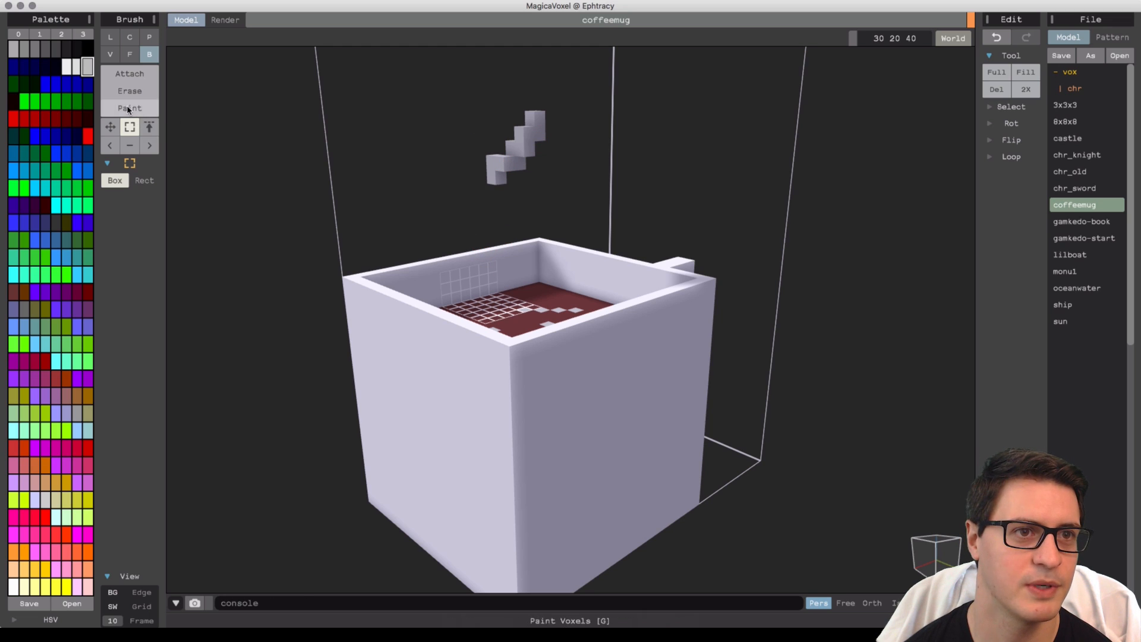
click(143, 180)
drag(454, 200, 590, 92)
drag(410, 209, 647, 363)
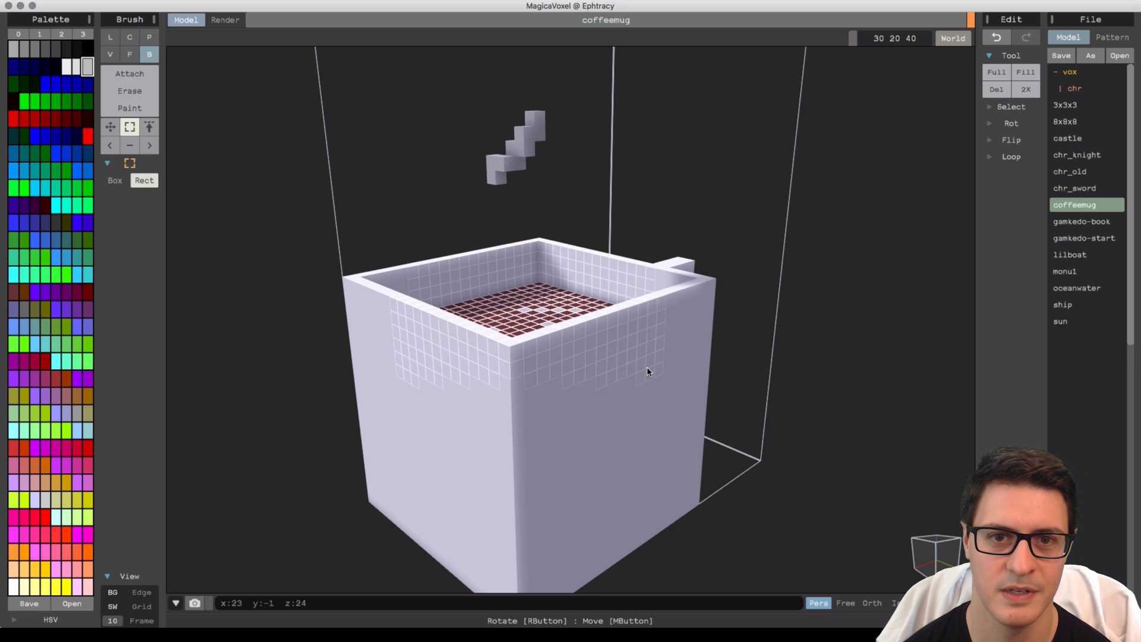
drag(717, 242, 593, 359)
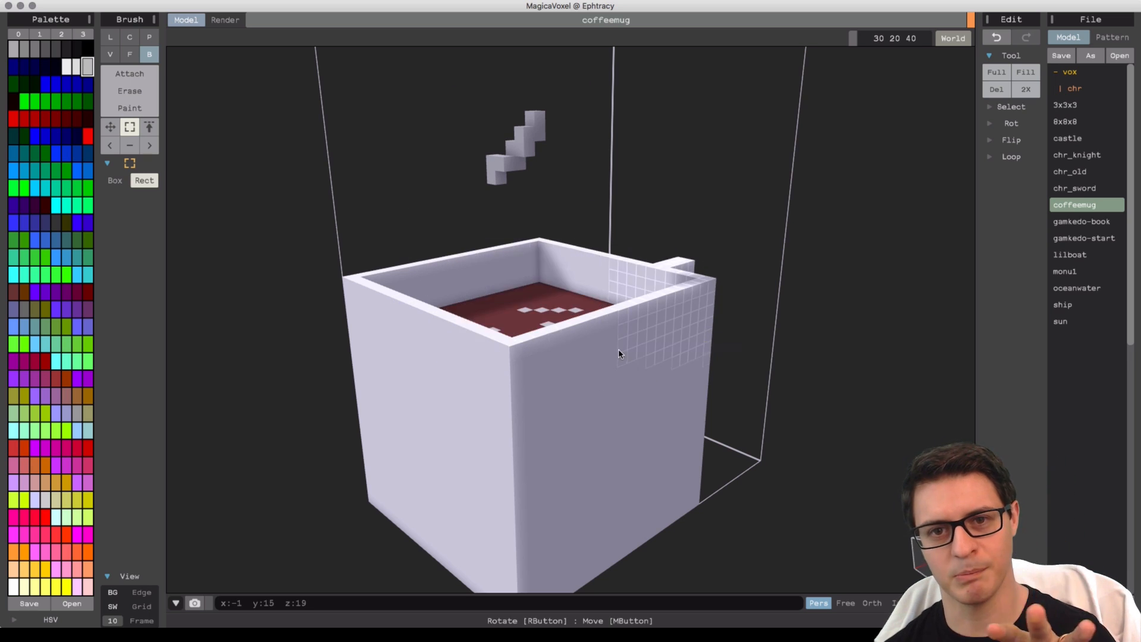
right_drag(618, 351, 544, 347)
right_drag(616, 385, 523, 221)
drag(447, 228, 593, 94)
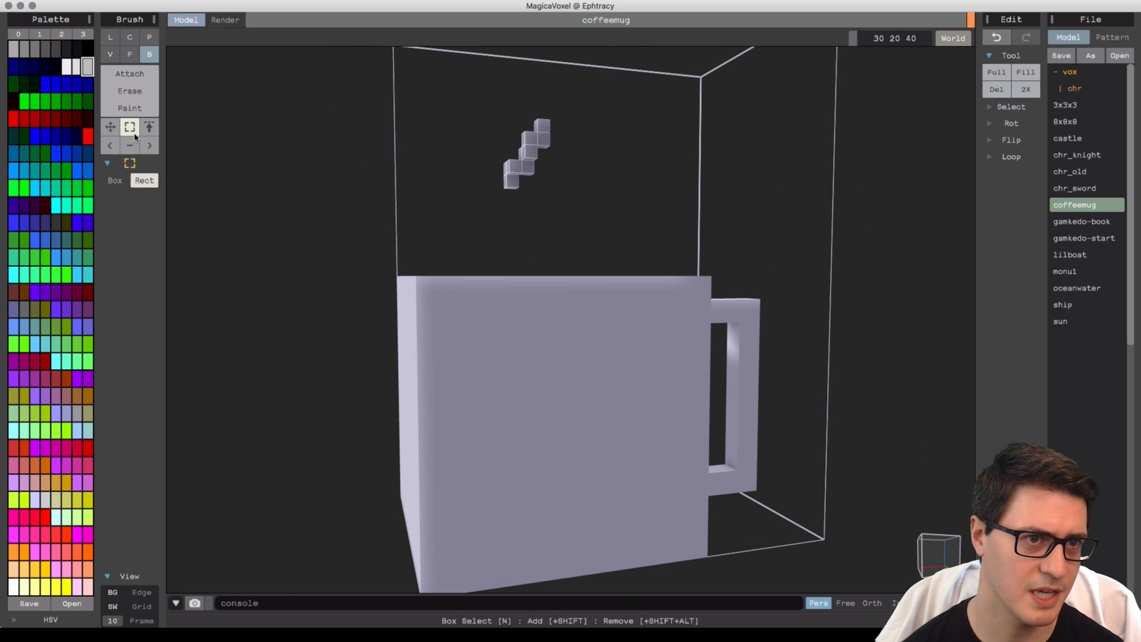
Box-select the steam wisp, copy and paste it, and move the copy beside the original.
click(114, 180)
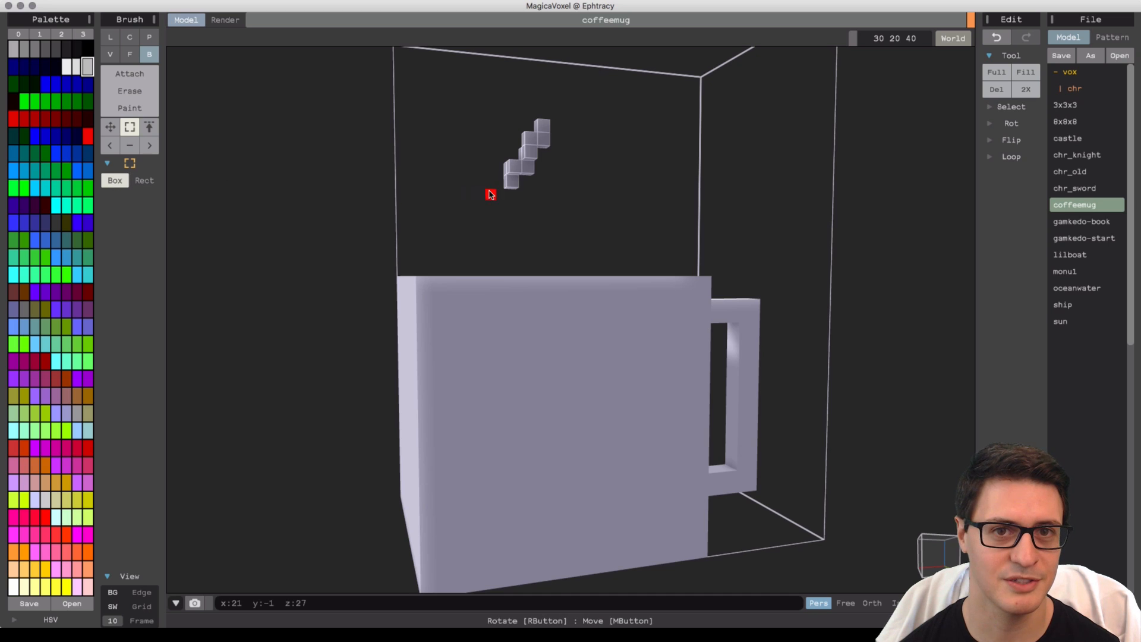
right_drag(489, 191, 518, 205)
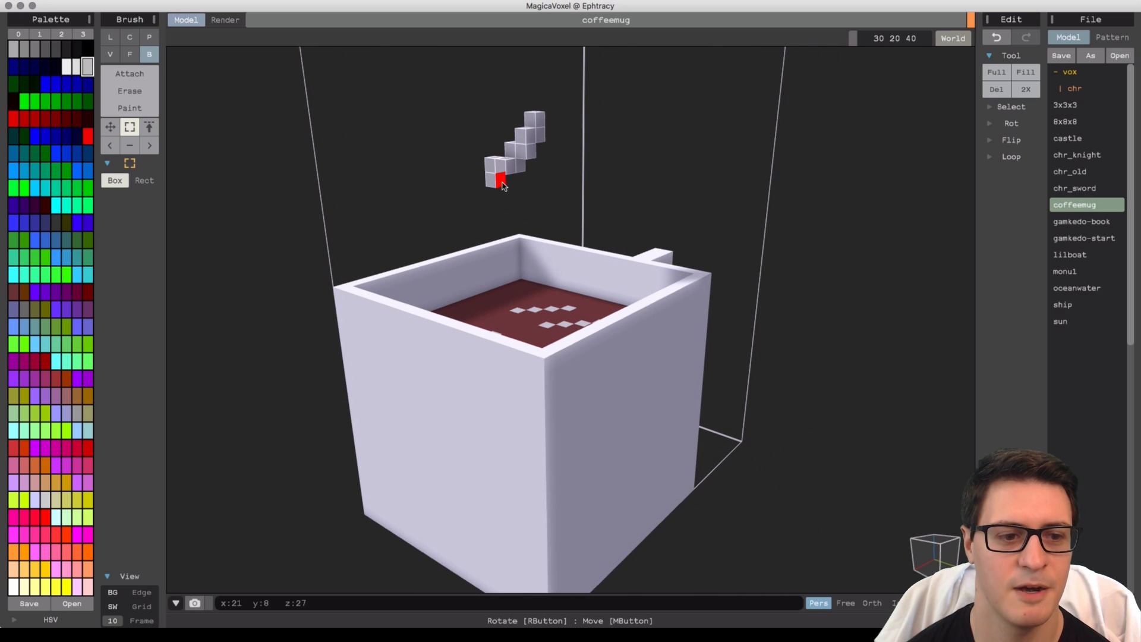
key(f)
key(v)
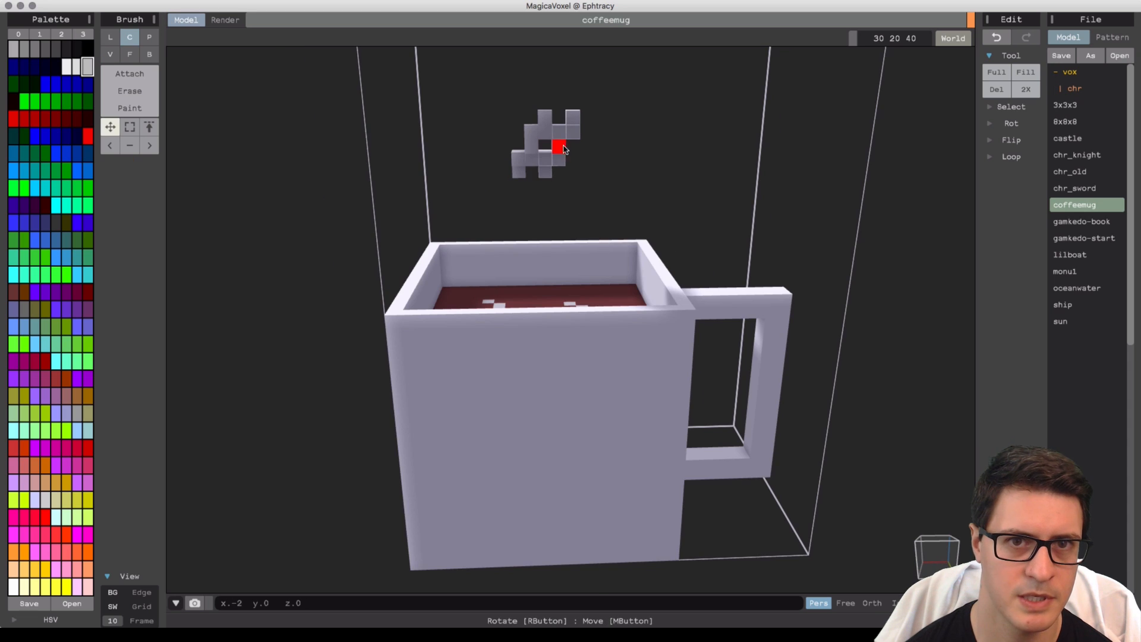
drag(555, 148, 581, 148)
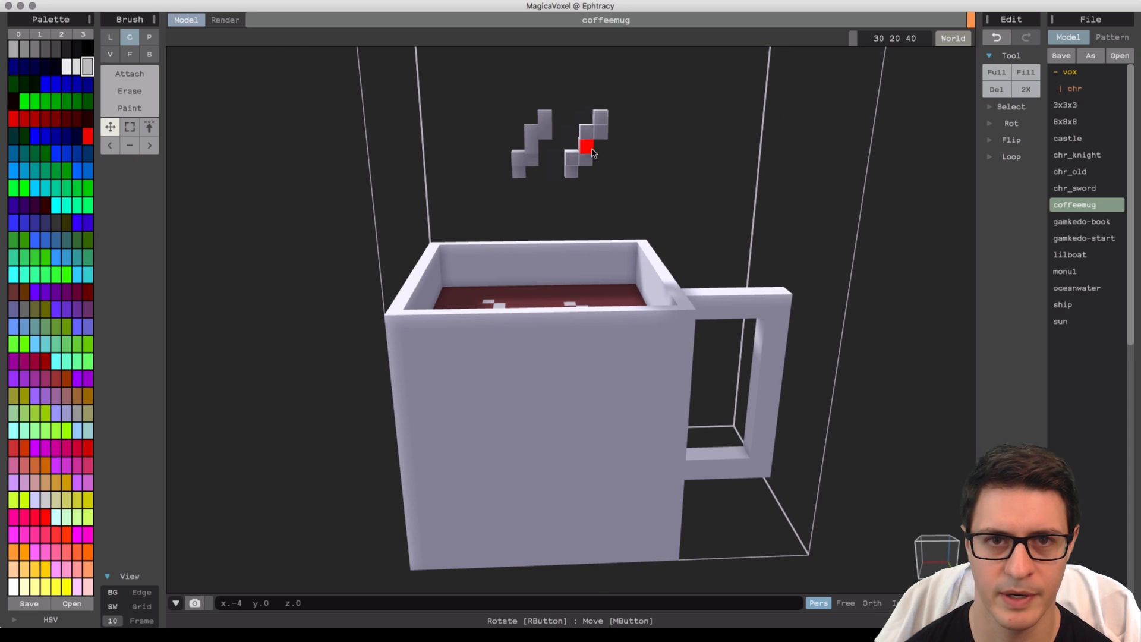
right_drag(574, 157, 549, 160)
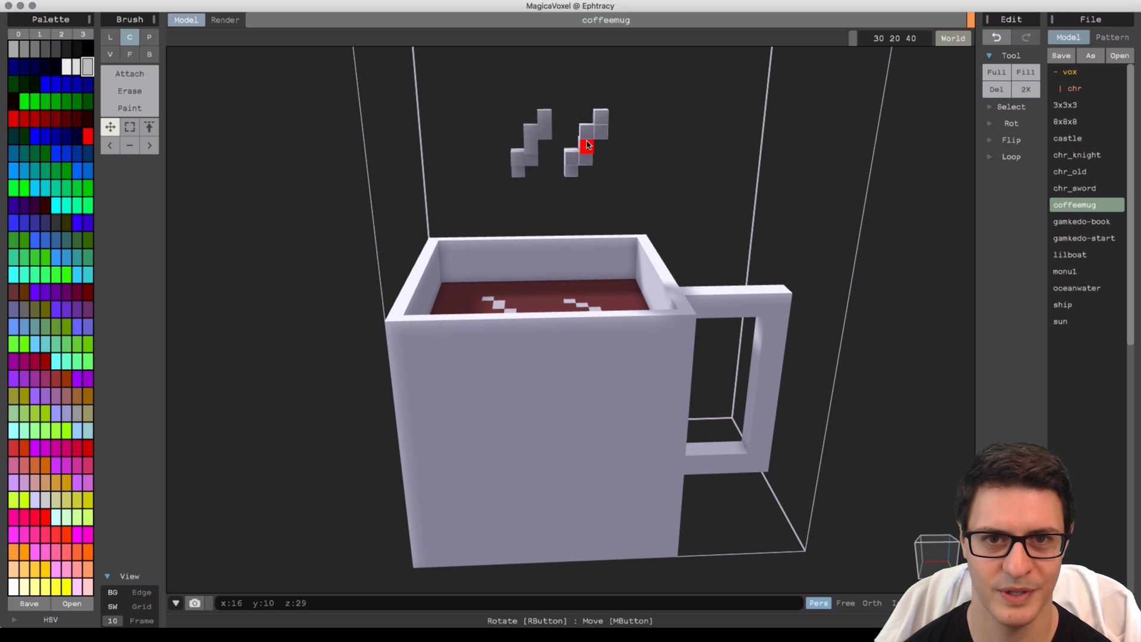
Paste another copy of the steam wisp and move it lower beside the other wisps.
key(v)
drag(586, 145, 583, 189)
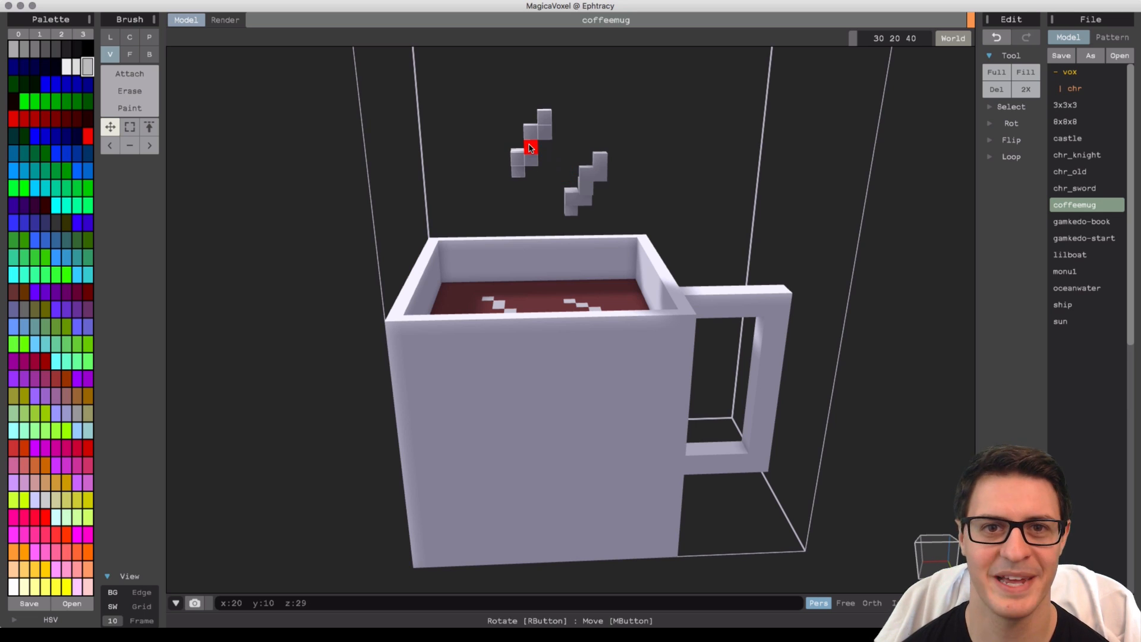
right_drag(530, 148, 627, 149)
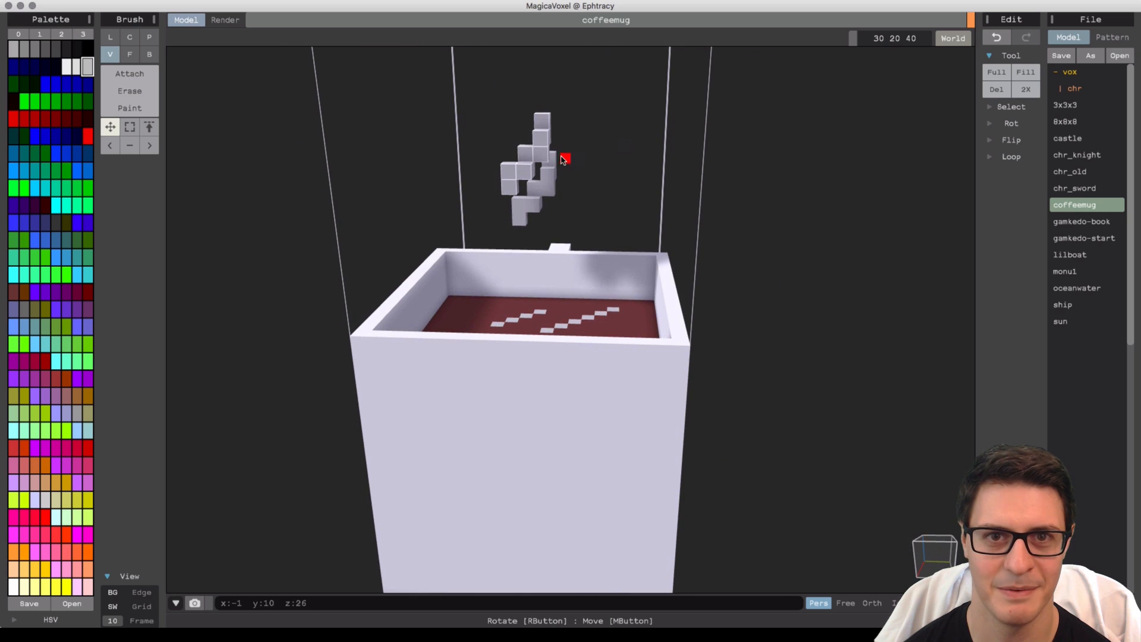
drag(541, 148, 543, 244)
right_drag(543, 243, 611, 263)
drag(598, 274, 653, 288)
mouse_move(652, 288)
right_down()
mouse_move(585, 283)
mouse_move(517, 232)
mouse_move(555, 191)
mouse_move(321, 112)
right_up()
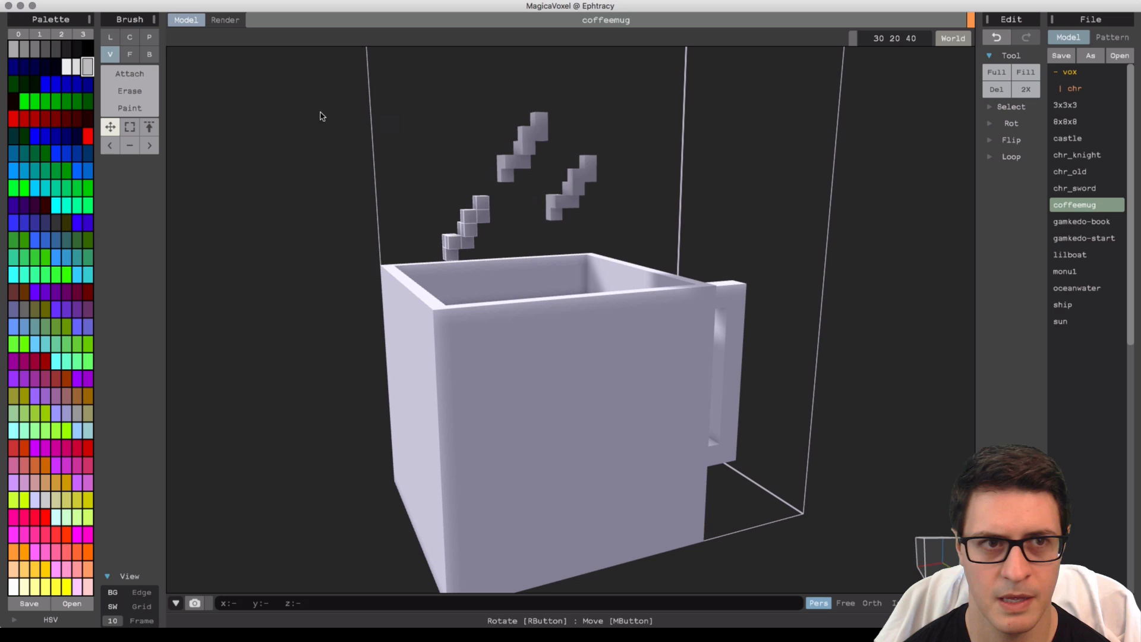
Select one steam wisp and move it sideways to spread the three wisps apart above the mug.
click(149, 55)
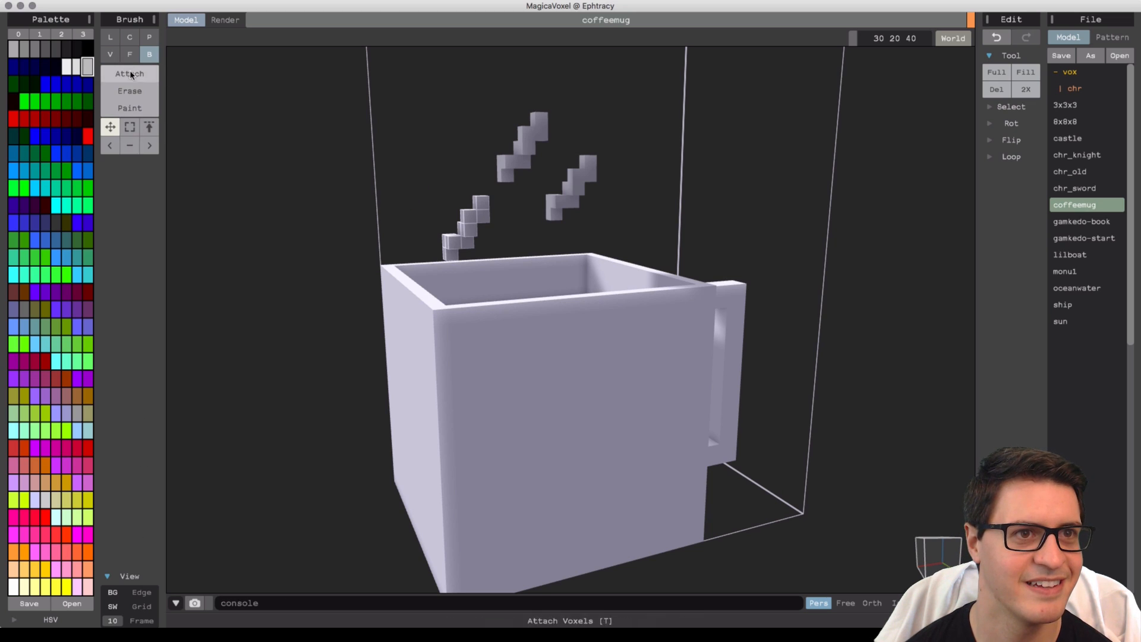
click(129, 127)
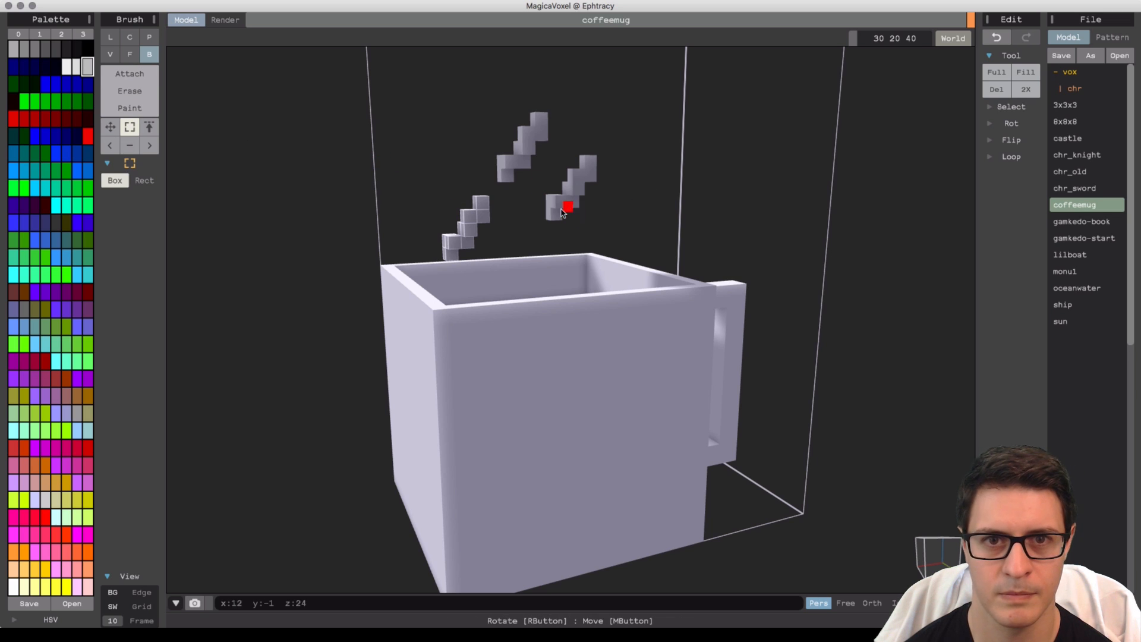
right_drag(586, 169, 646, 199)
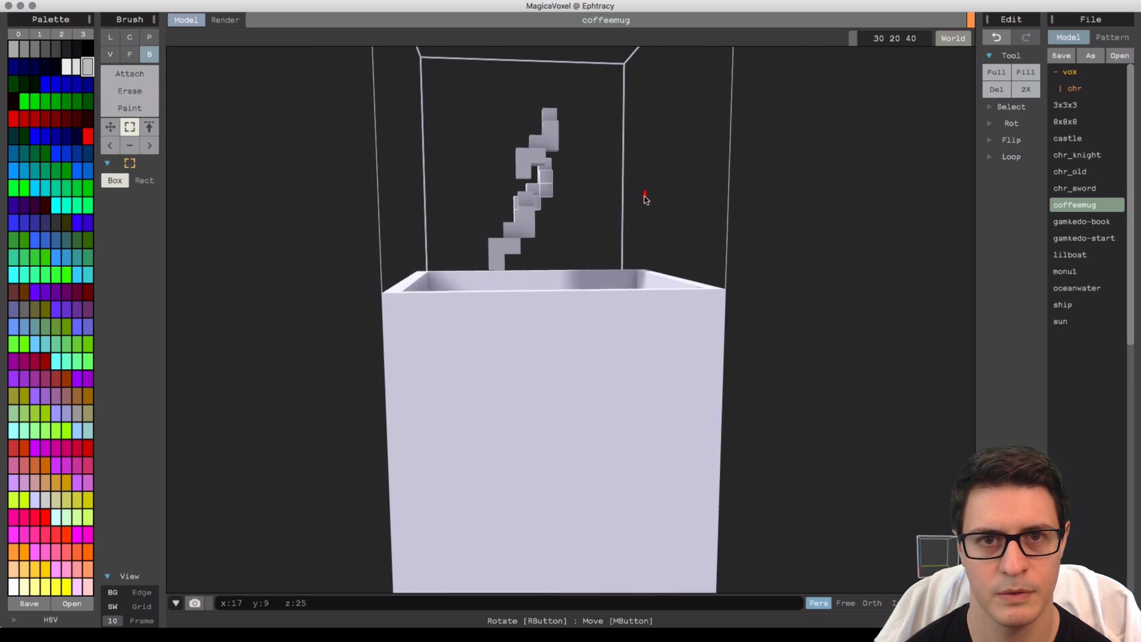
click(109, 128)
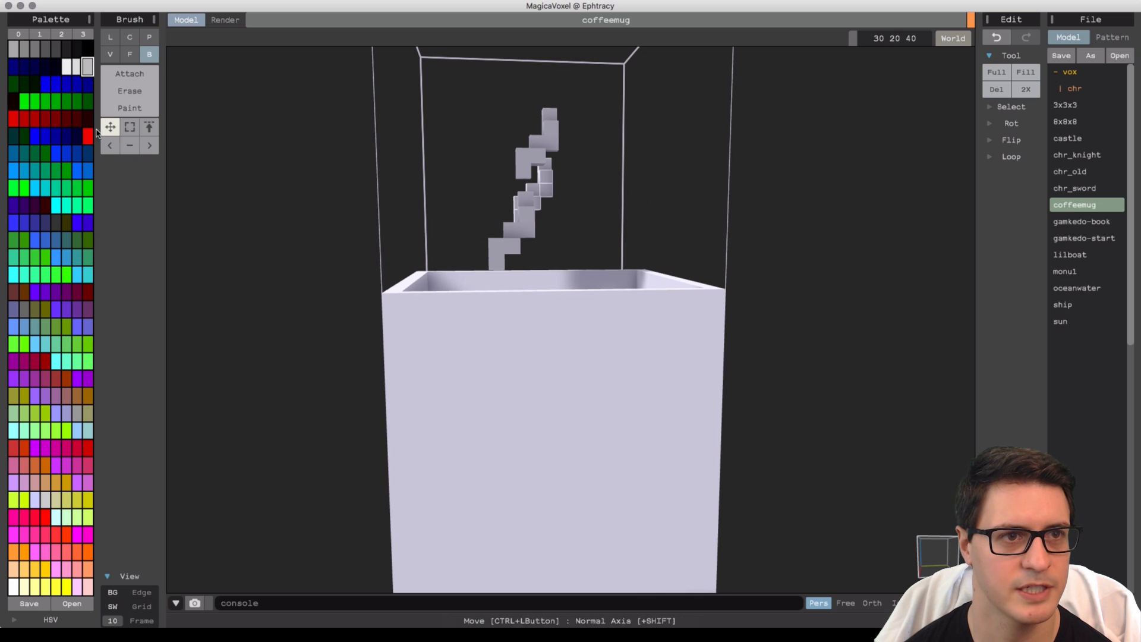
right_drag(680, 172, 490, 181)
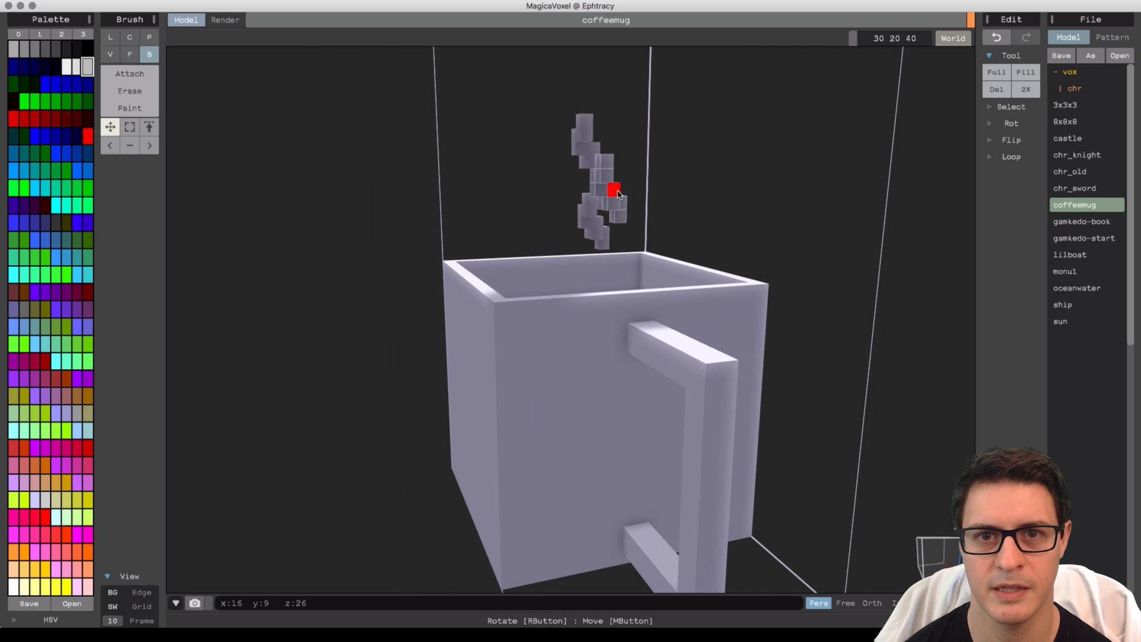
drag(618, 194, 538, 198)
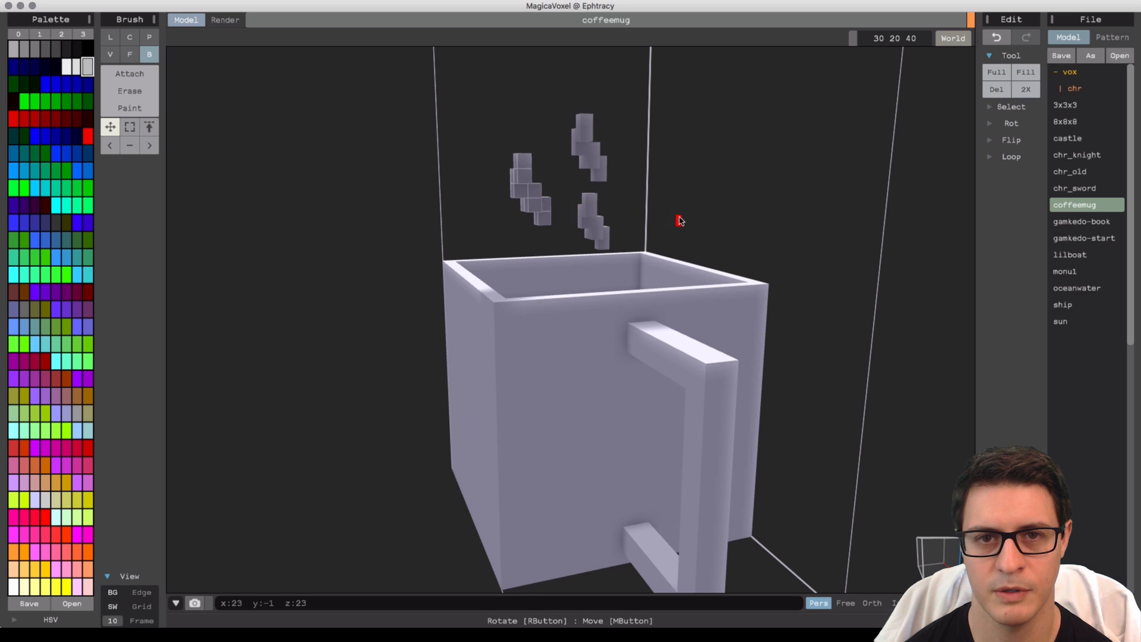
mouse_move(680, 220)
right_down()
mouse_move(581, 219)
mouse_move(558, 244)
mouse_move(471, 244)
mouse_move(507, 247)
mouse_move(483, 234)
mouse_move(487, 250)
mouse_move(481, 226)
mouse_move(351, 238)
mouse_move(445, 252)
right_up()
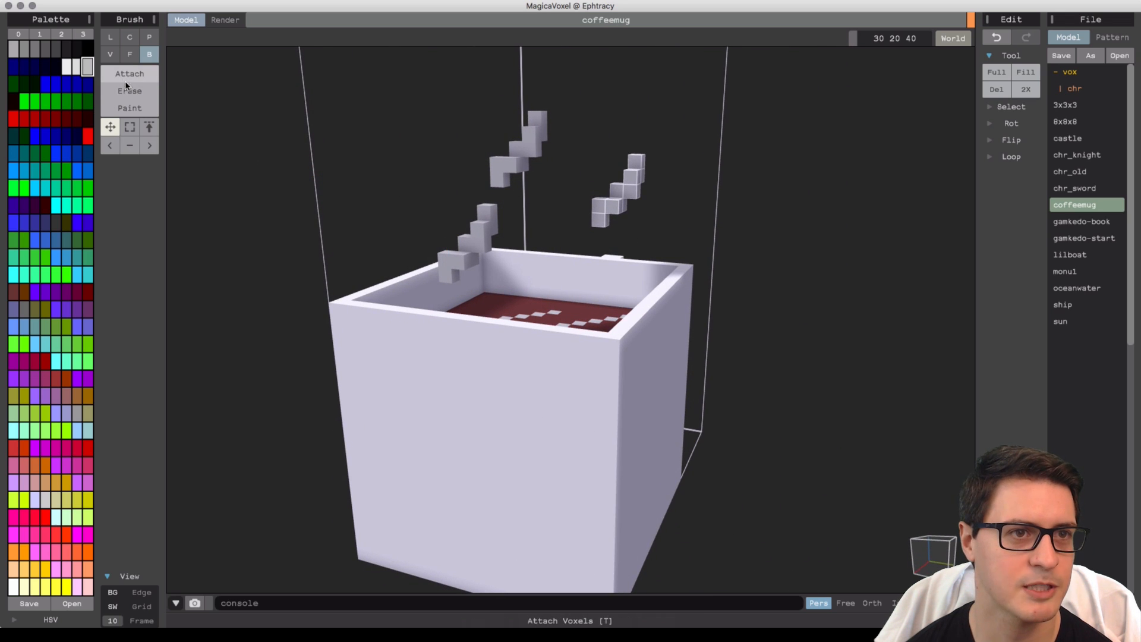
Select the top steam wisp and reposition it above the mug.
click(129, 127)
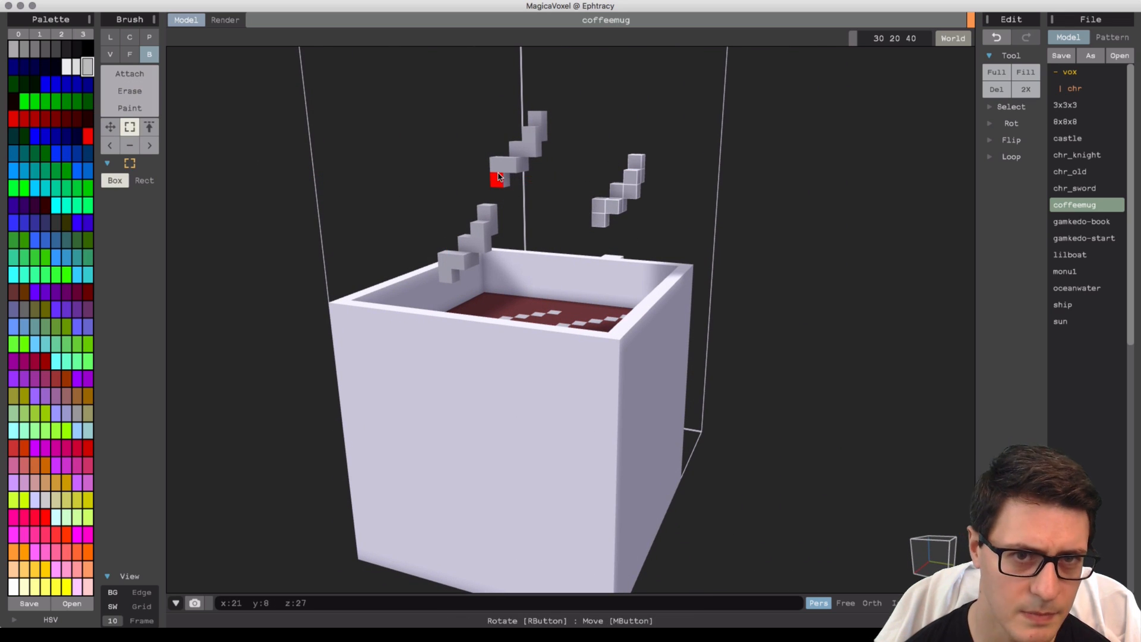
drag(498, 176, 527, 146)
mouse_move(510, 168)
right_down()
mouse_move(530, 149)
mouse_move(550, 158)
right_up()
click(138, 110)
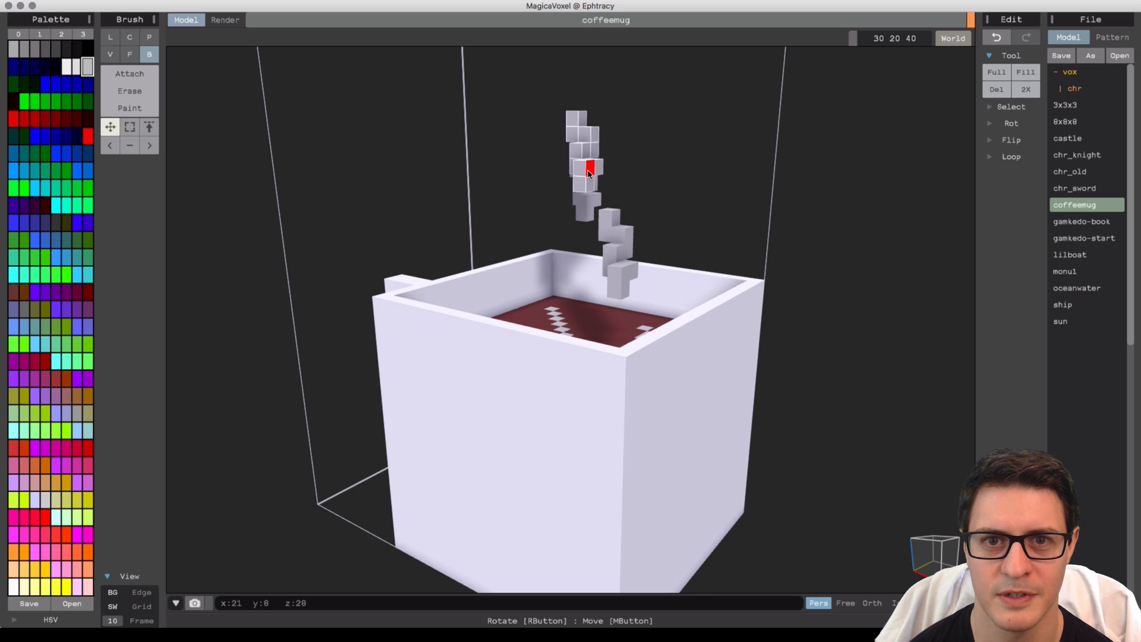
mouse_move(589, 172)
right_down()
mouse_move(514, 166)
mouse_move(604, 186)
mouse_move(647, 173)
mouse_move(603, 147)
mouse_move(590, 152)
mouse_move(657, 204)
mouse_move(729, 206)
mouse_move(606, 196)
mouse_move(647, 229)
mouse_move(487, 259)
mouse_move(452, 237)
right_up()
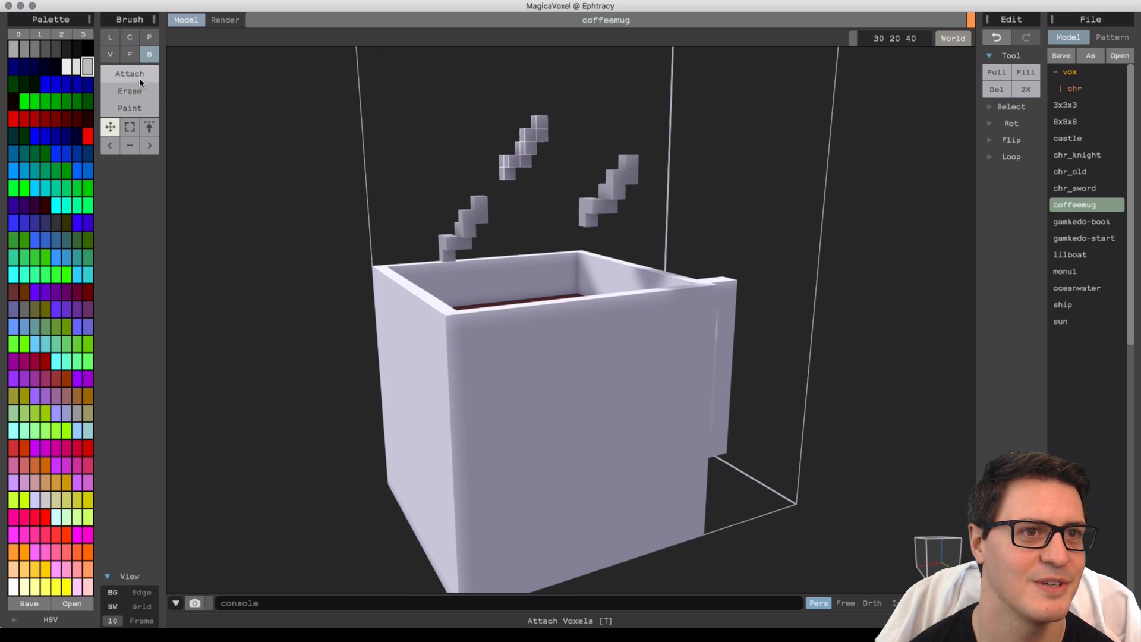
Move the lowest steam wisp to adjust its position just above the mug's rim.
click(129, 126)
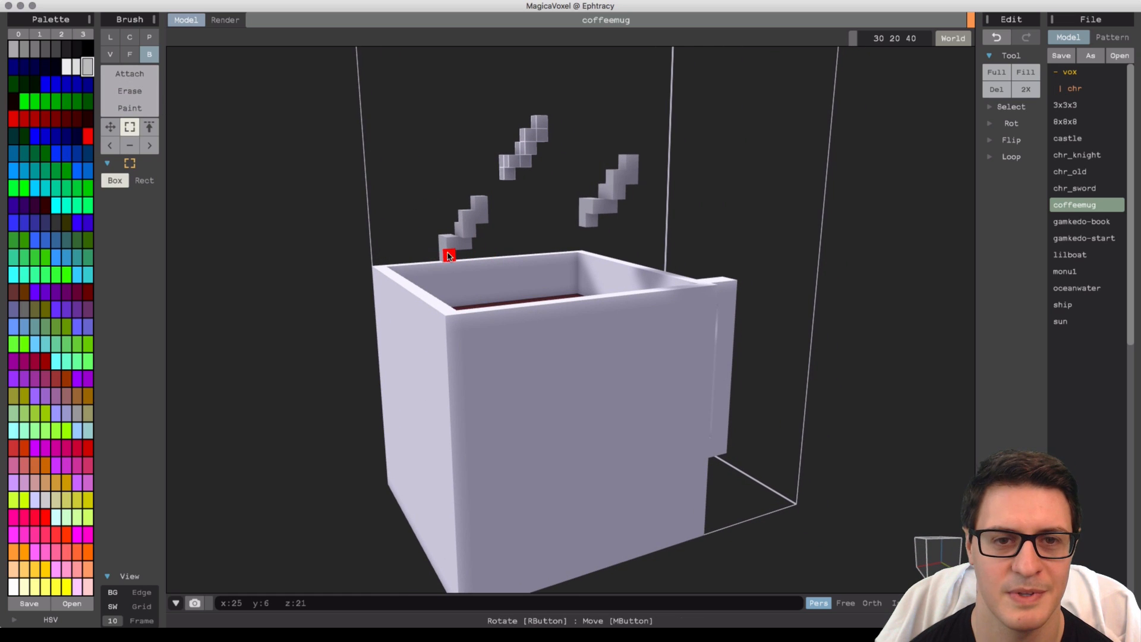
click(113, 126)
right_drag(400, 248, 436, 247)
drag(443, 249, 457, 255)
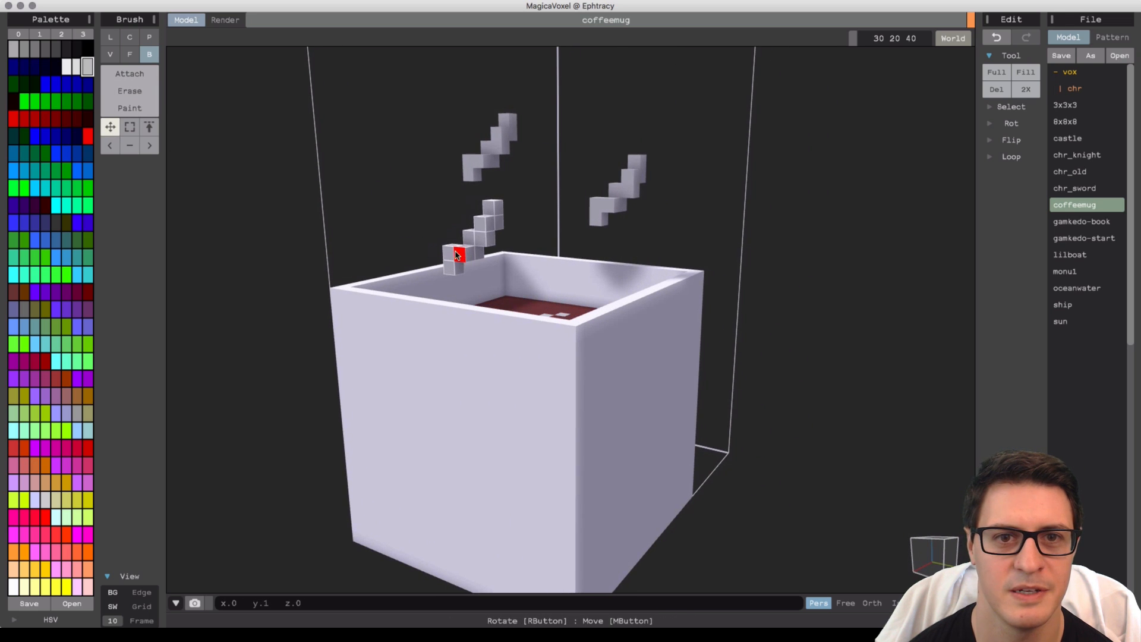
right_drag(510, 262, 474, 247)
drag(486, 246, 492, 244)
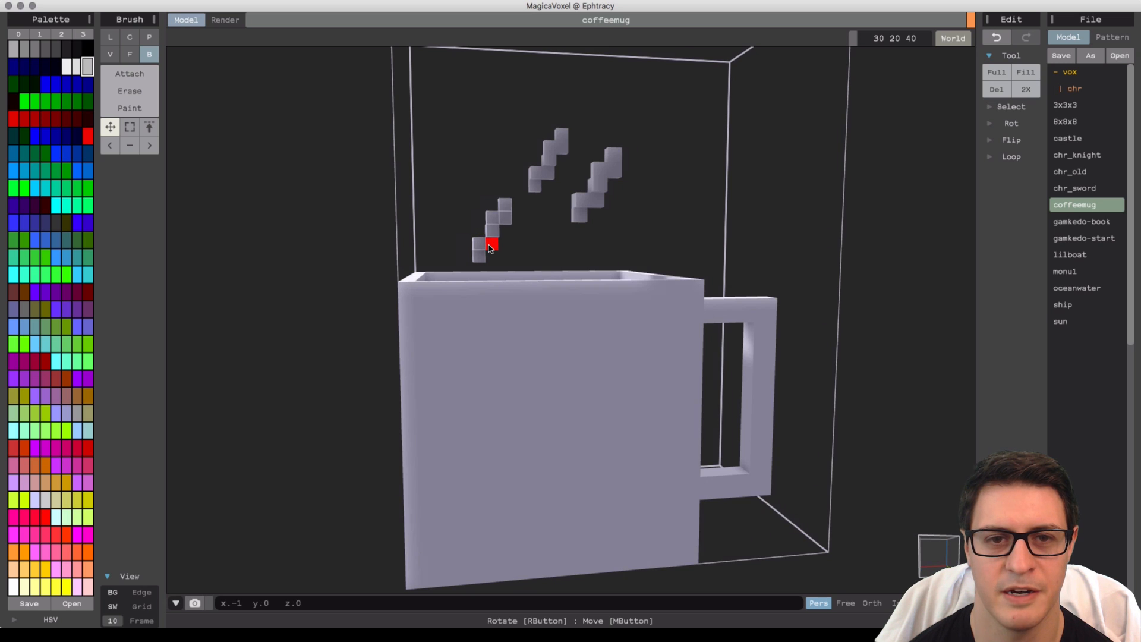
mouse_move(642, 246)
right_down()
mouse_move(674, 237)
mouse_move(670, 251)
right_up()
Paint a large yellow filled circle onto the mug's front face with the Circle brush in Paint mode.
scroll(823, 232, down, 5)
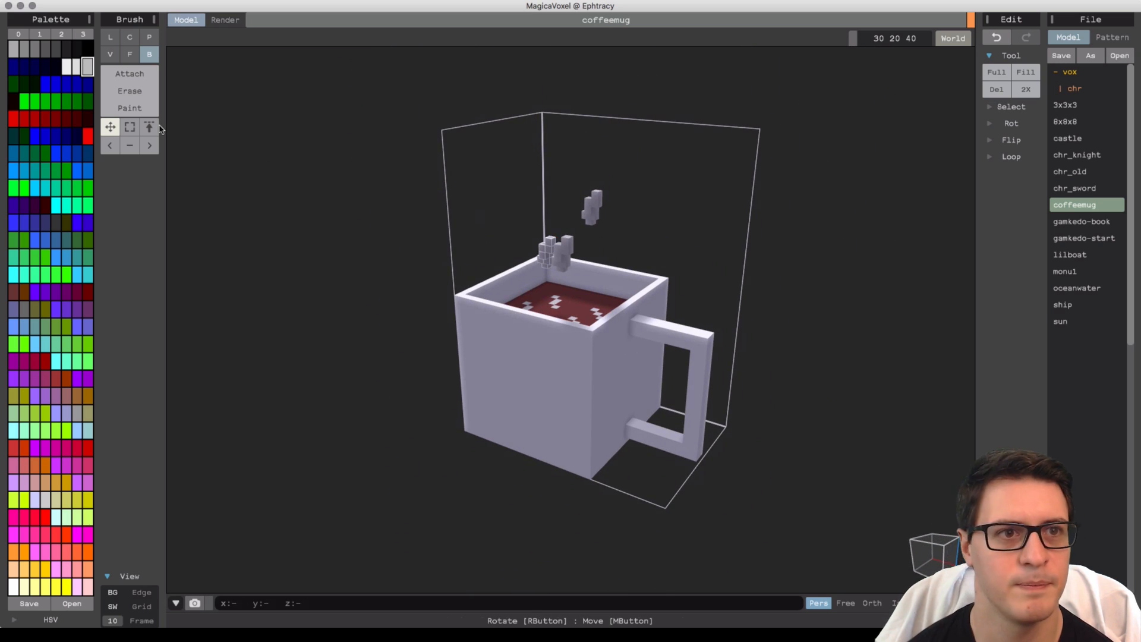
click(130, 126)
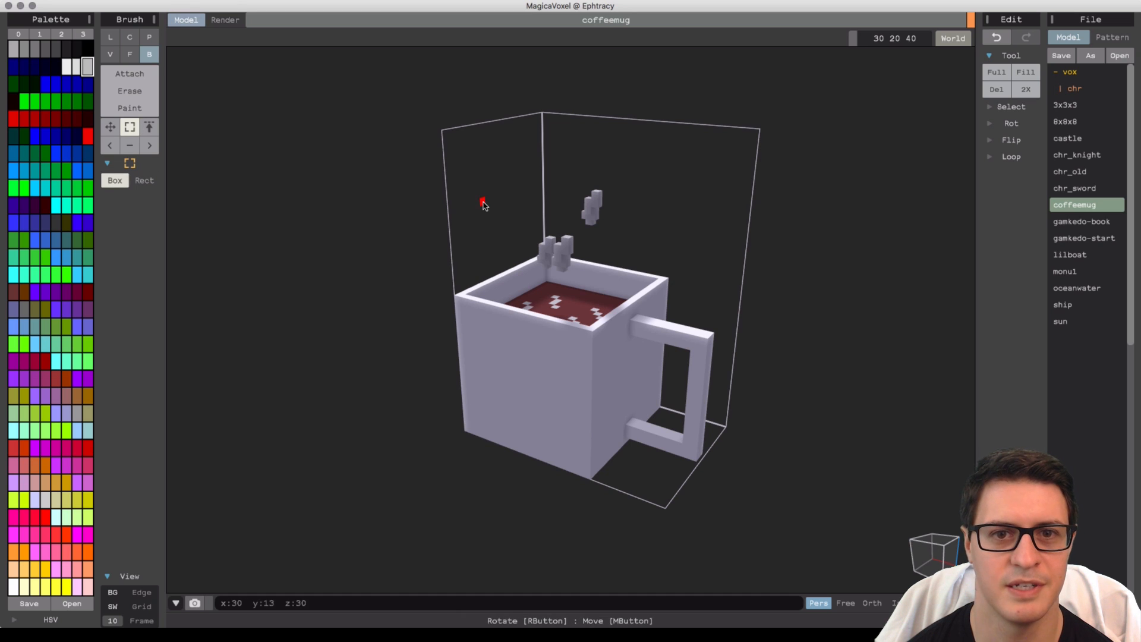
right_drag(415, 208, 546, 260)
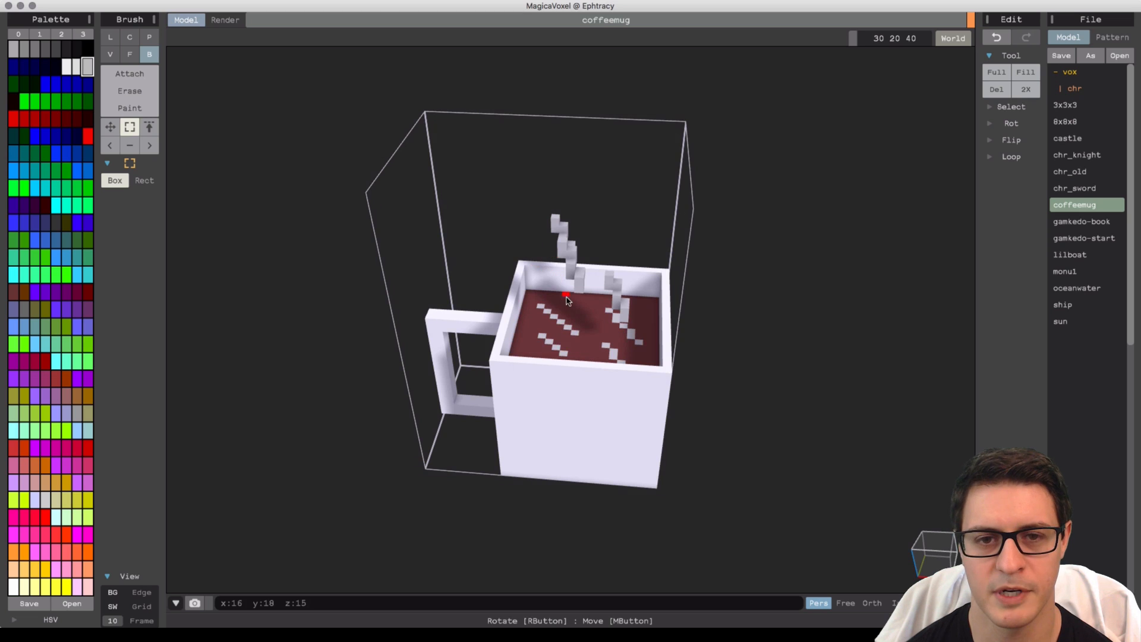
right_drag(566, 300, 552, 294)
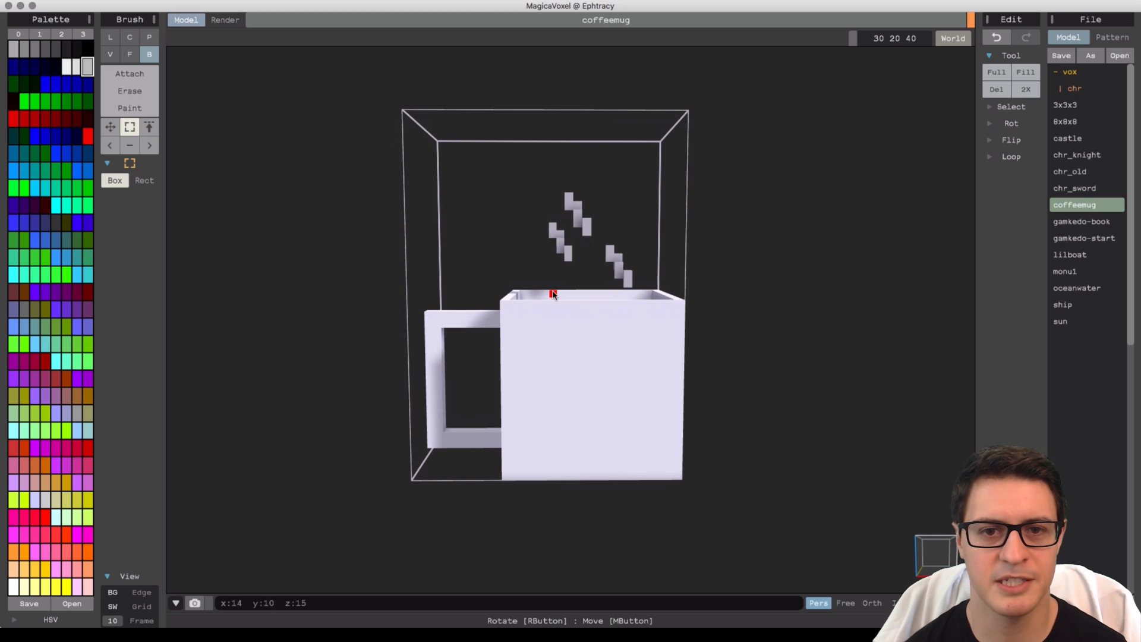
click(131, 108)
click(110, 37)
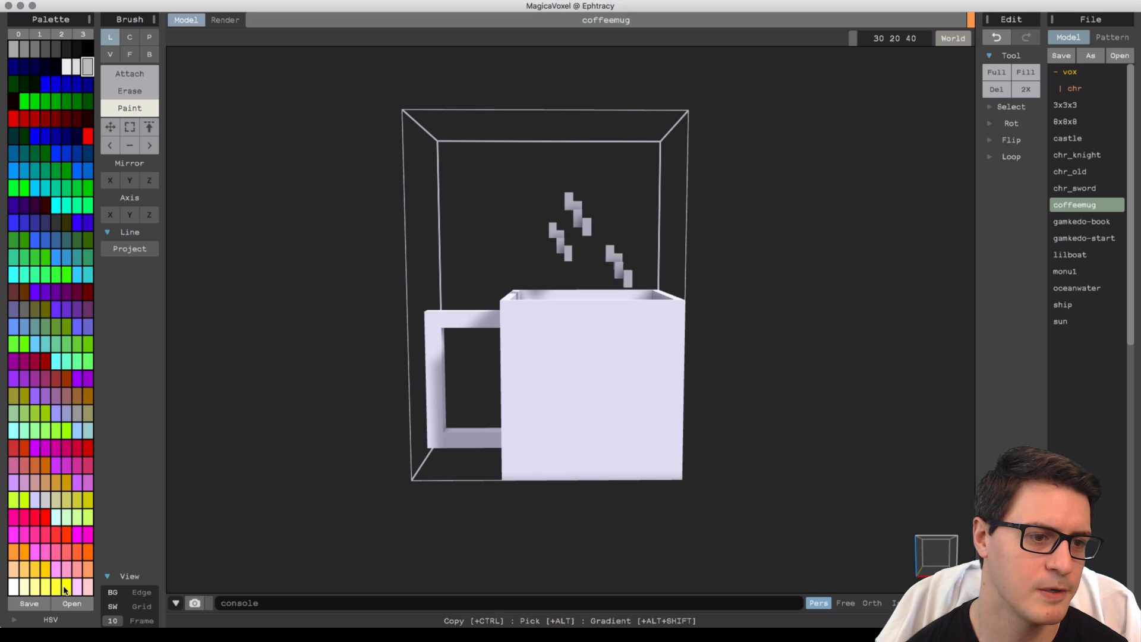
click(129, 37)
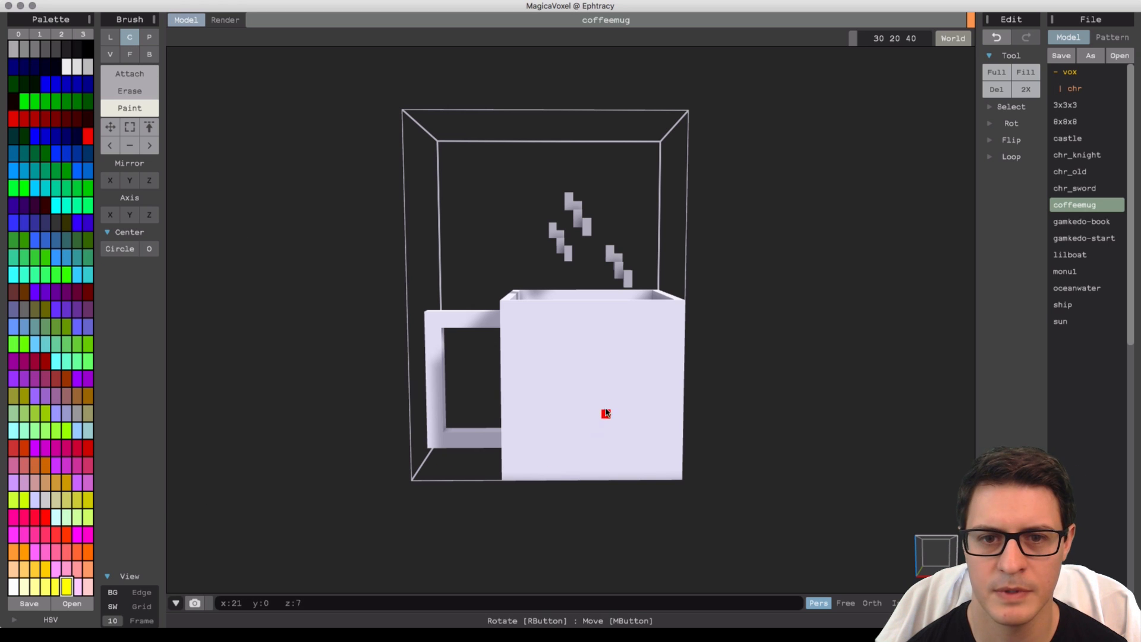
right_drag(592, 389, 738, 420)
right_drag(595, 410, 582, 384)
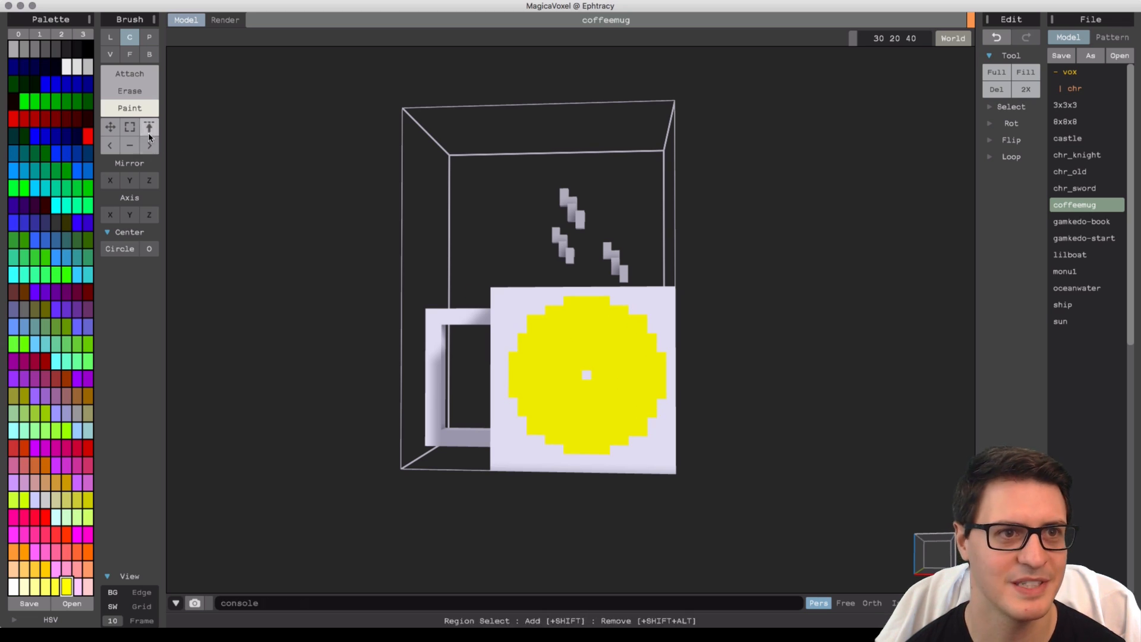
click(114, 128)
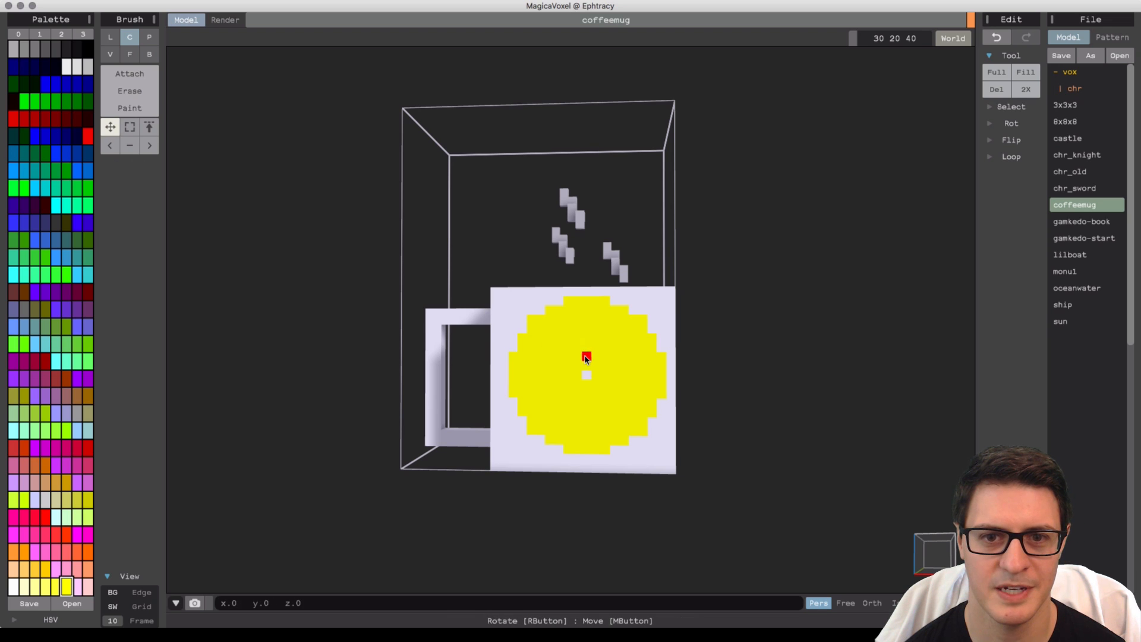
Resize the model volume to 31 × 20 × 40.
mouse_move(586, 357)
mouse_down()
mouse_move(575, 364)
mouse_move(575, 347)
mouse_up()
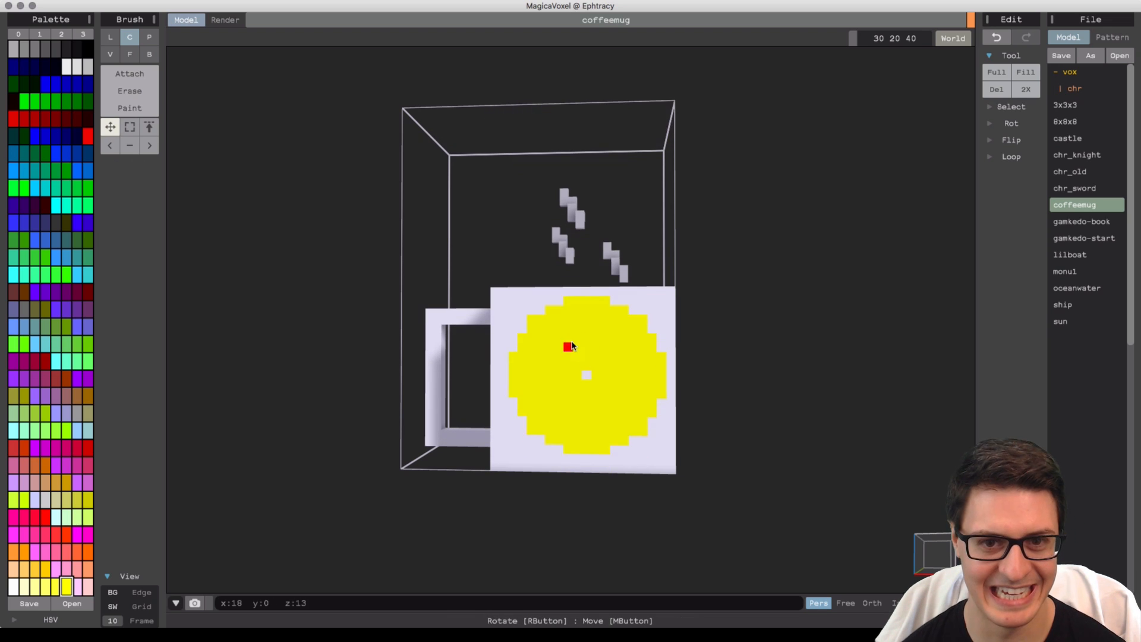
right_drag(572, 346, 555, 370)
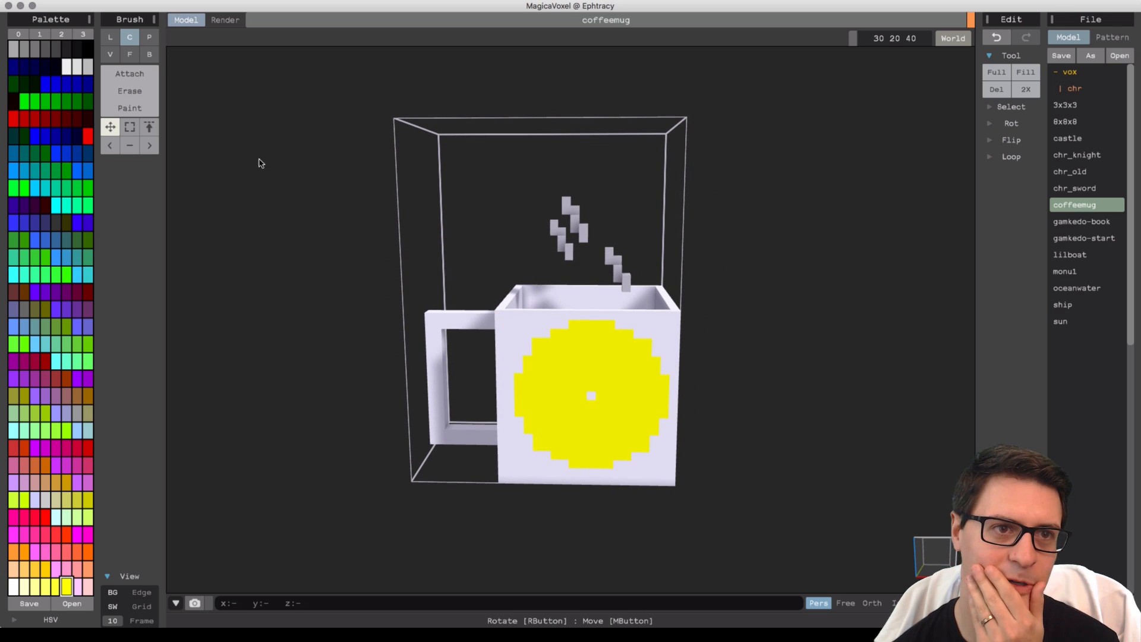
right_drag(601, 390, 718, 332)
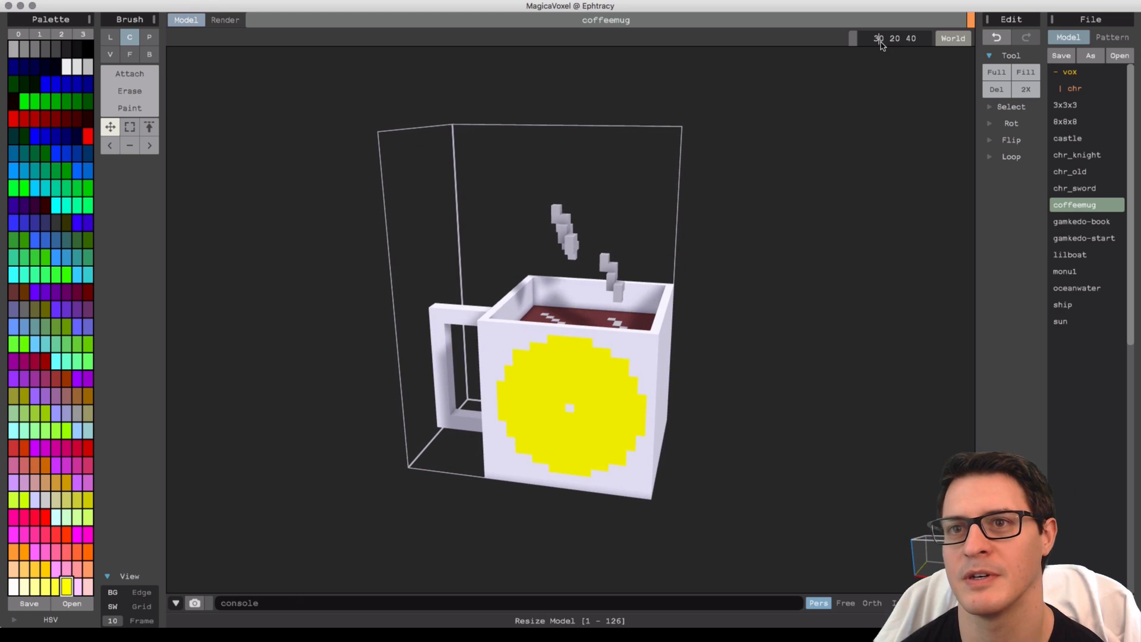
text(31)
key(Return)
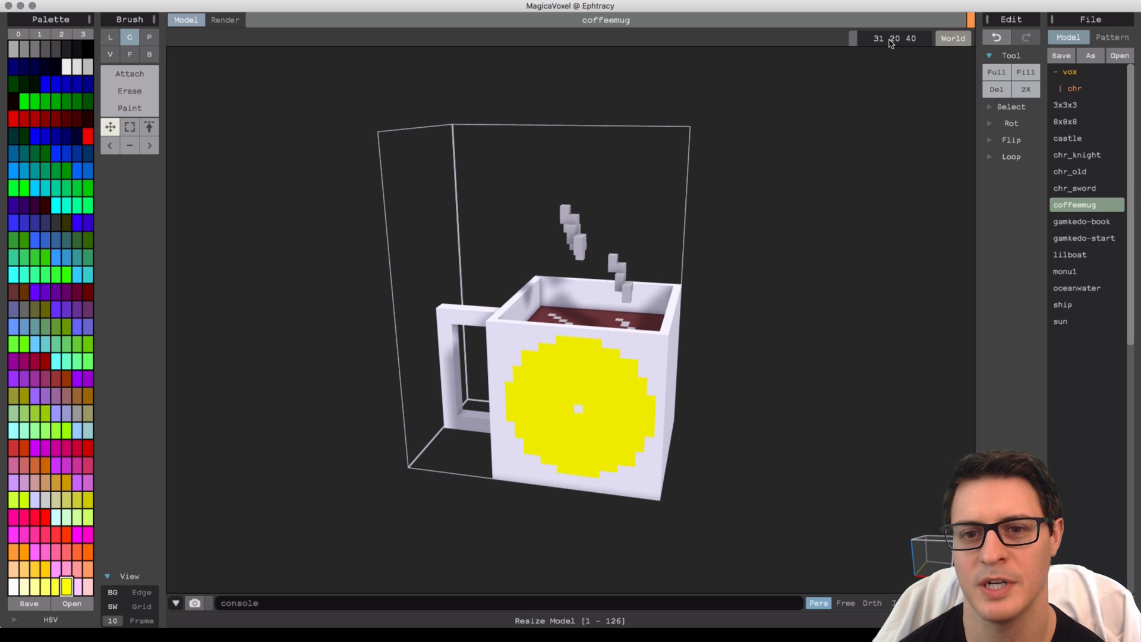
Try to attach a white circle of voxels onto the mug's side face, and undo it.
mouse_move(713, 178)
right_down()
mouse_move(654, 242)
mouse_move(673, 226)
mouse_move(603, 247)
right_up()
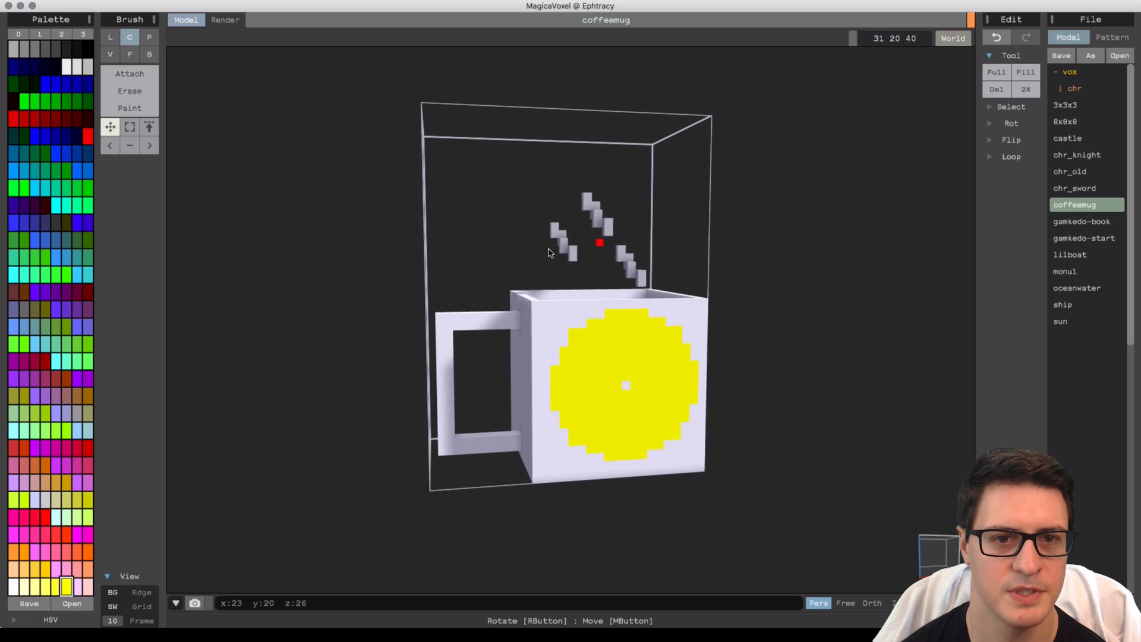
click(113, 92)
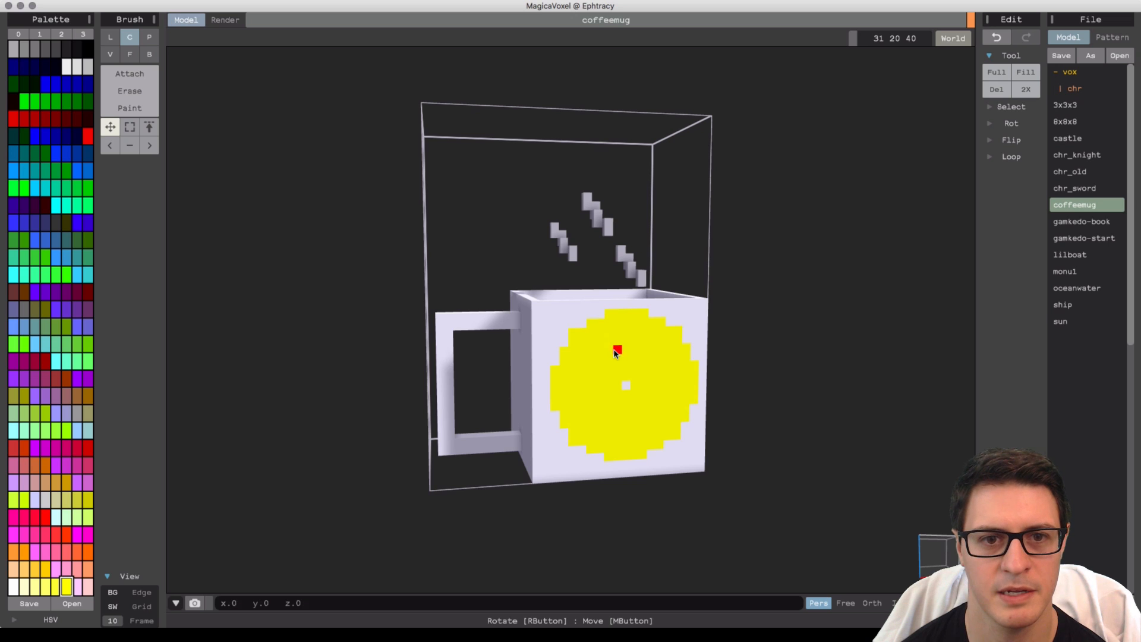
right_drag(693, 393, 606, 362)
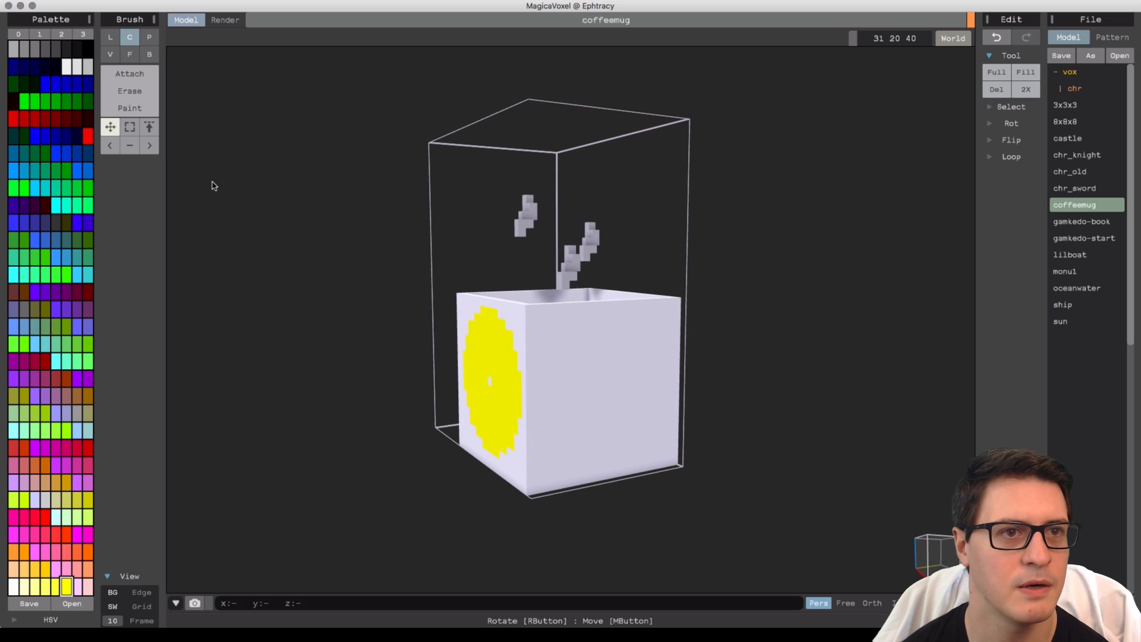
click(113, 74)
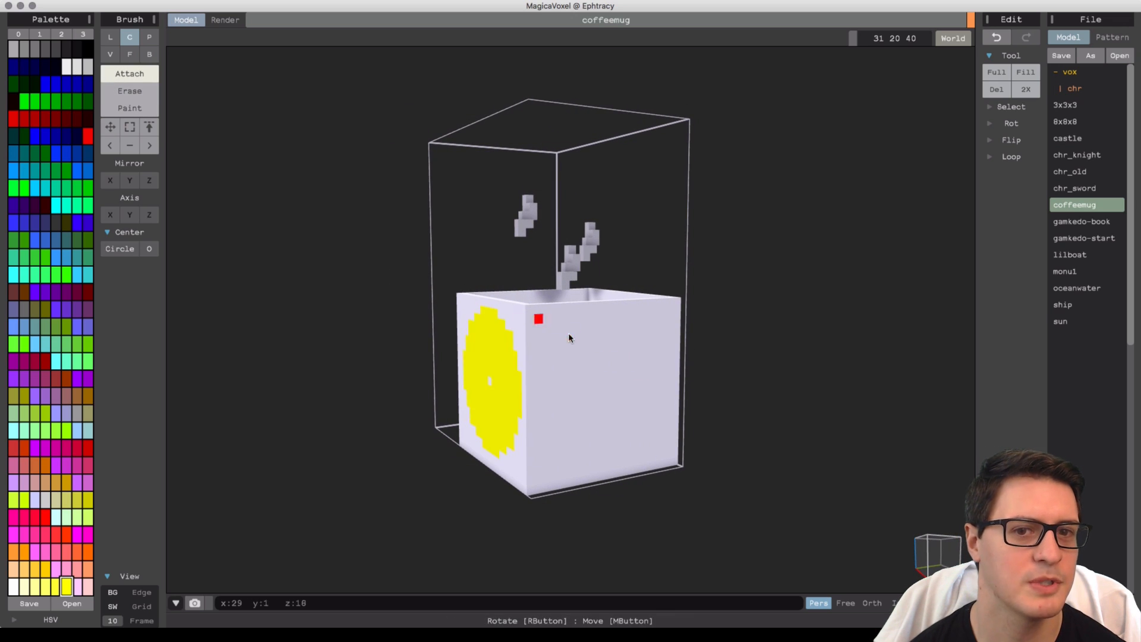
alt+click(563, 366)
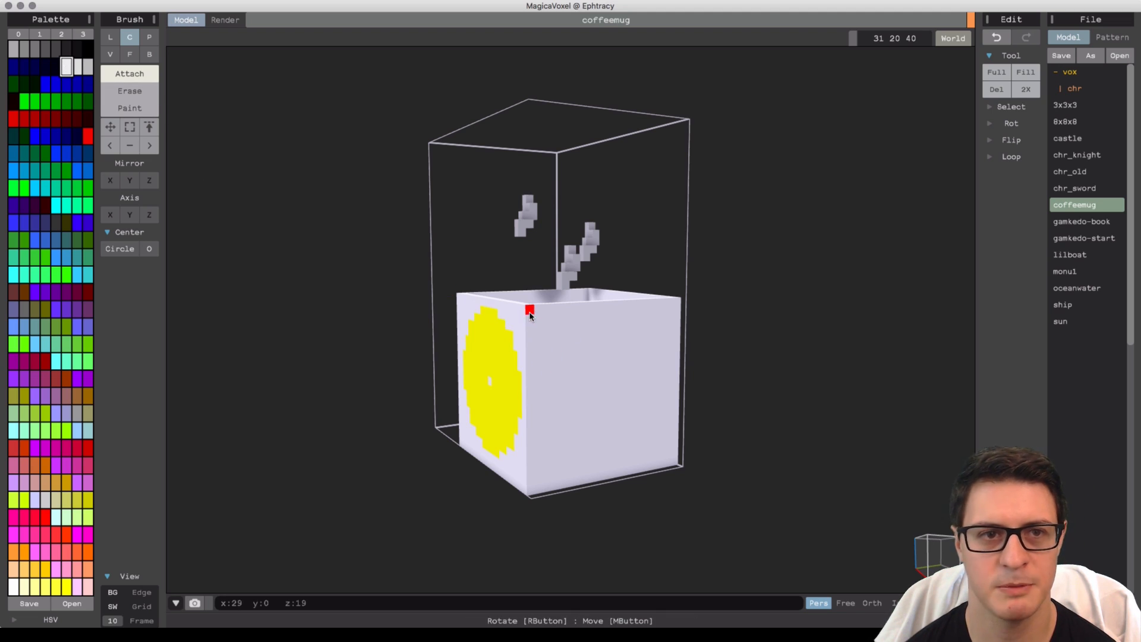
drag(530, 310, 671, 464)
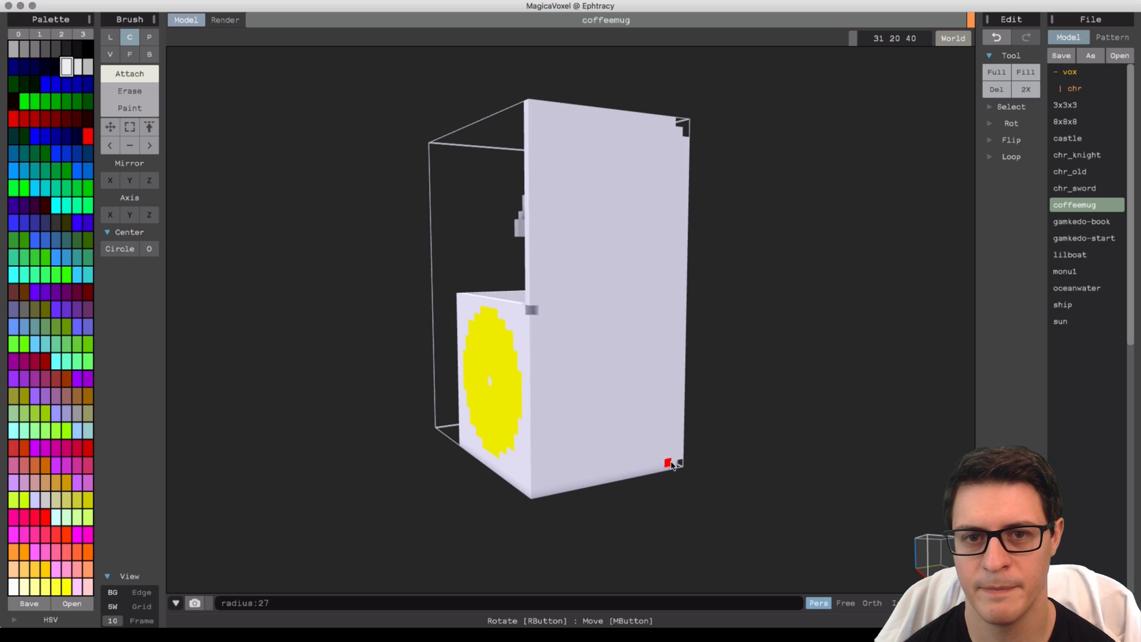
click(996, 36)
Switch to the Box brush and erase a small box of voxels inside the mug.
click(149, 54)
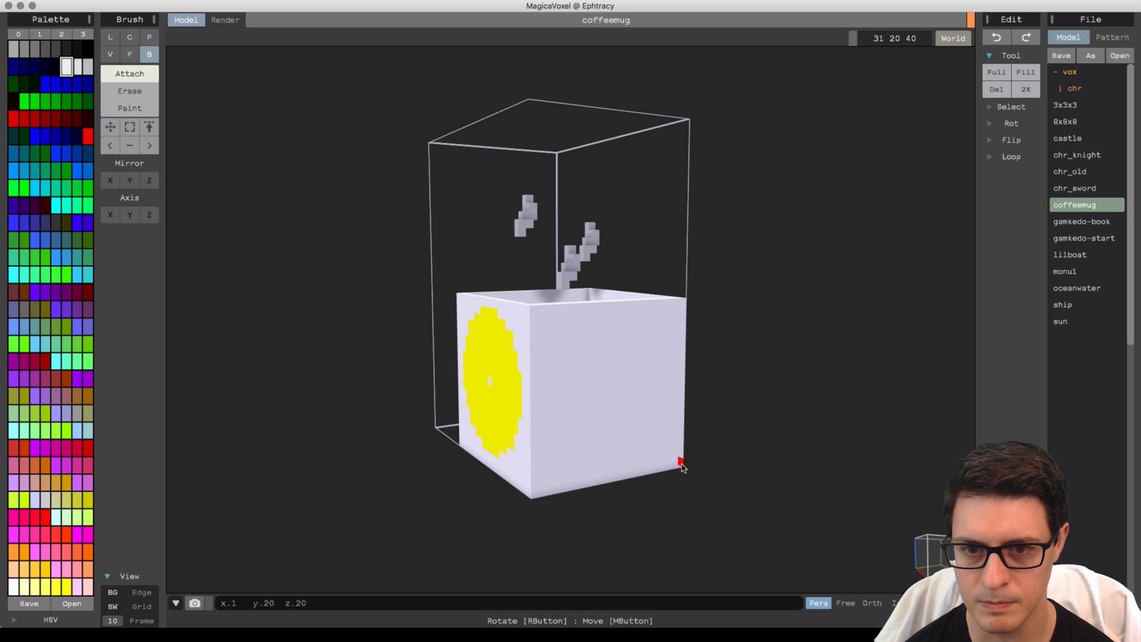
click(601, 372)
right_drag(601, 372, 553, 290)
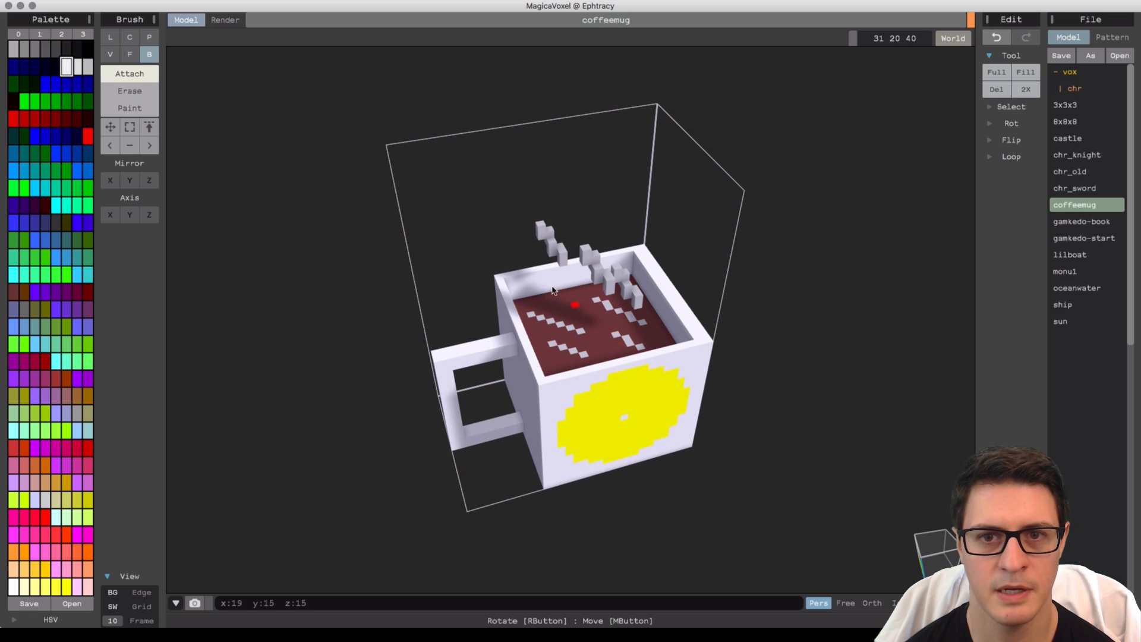
click(140, 91)
right_drag(652, 286, 639, 288)
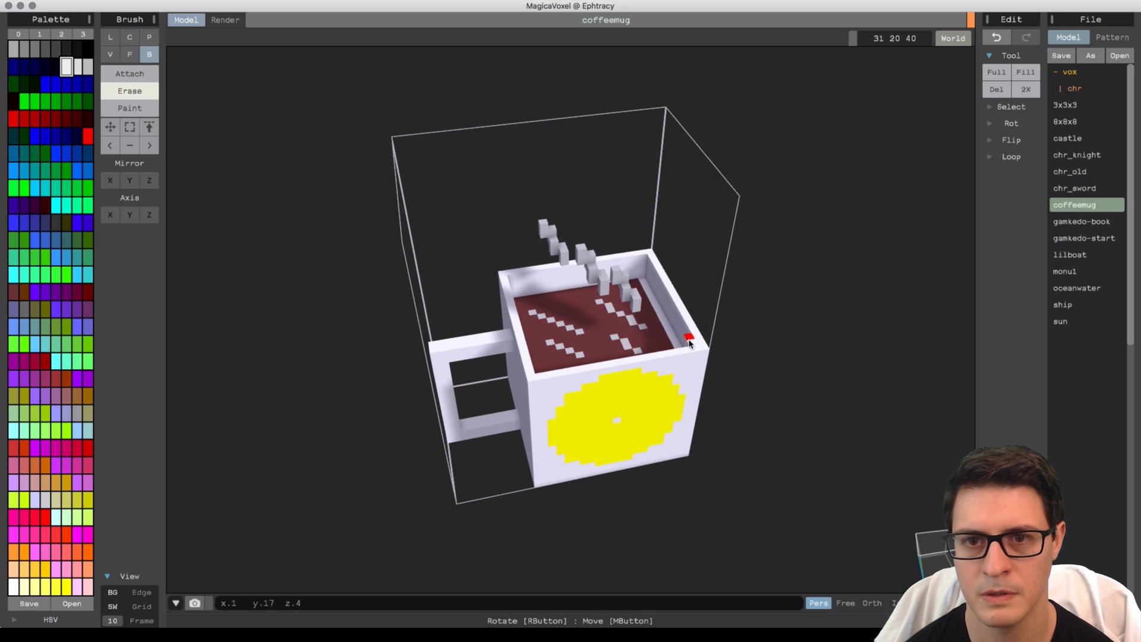
Pick the coffee's brown colour and paint a box area along the mug's inner edge.
right_drag(692, 344, 641, 372)
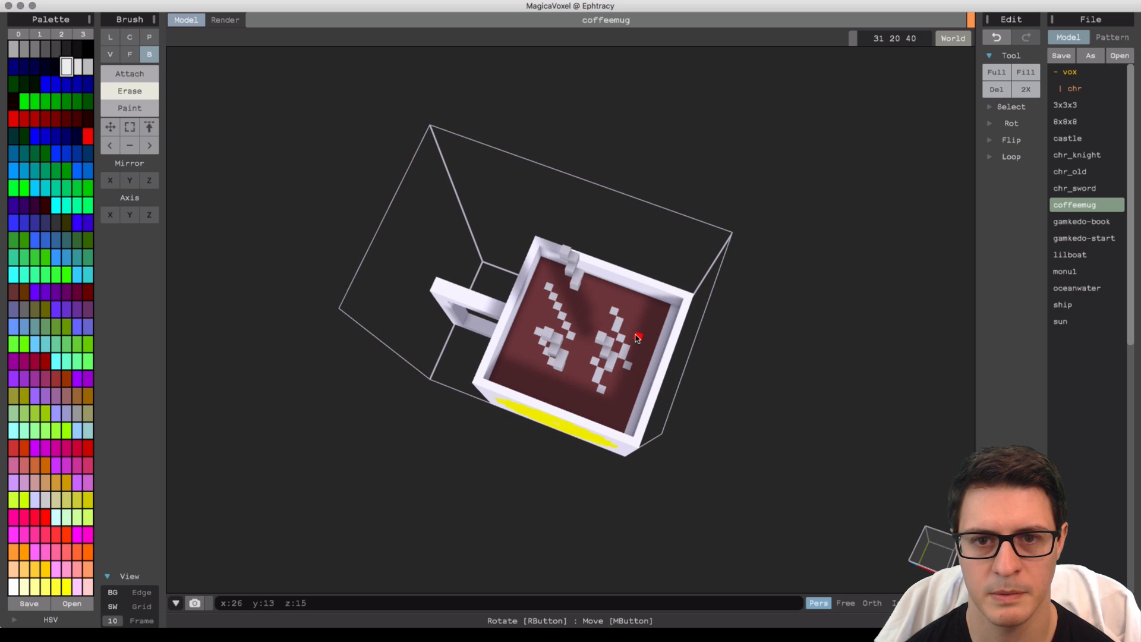
alt+click(638, 337)
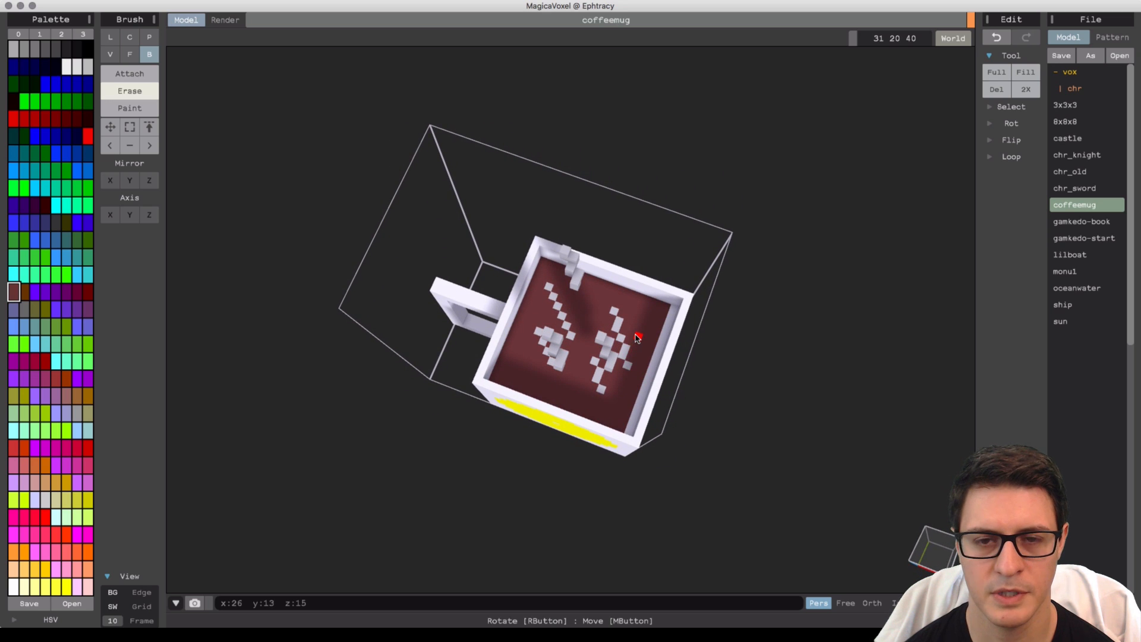
click(141, 107)
right_drag(657, 321, 683, 343)
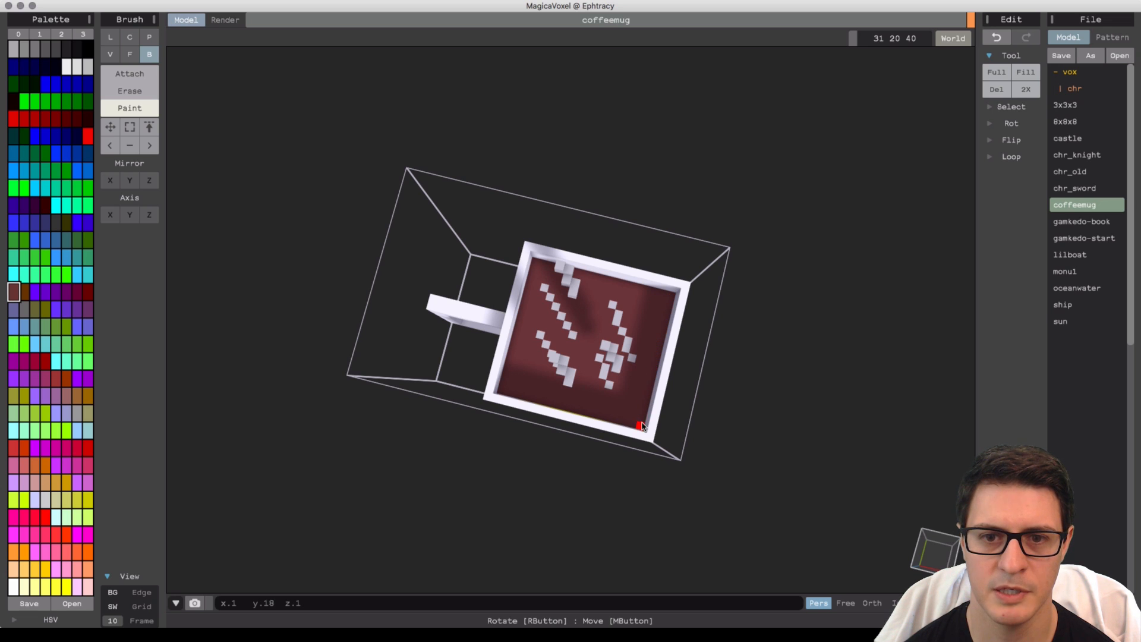
right_drag(641, 426, 664, 370)
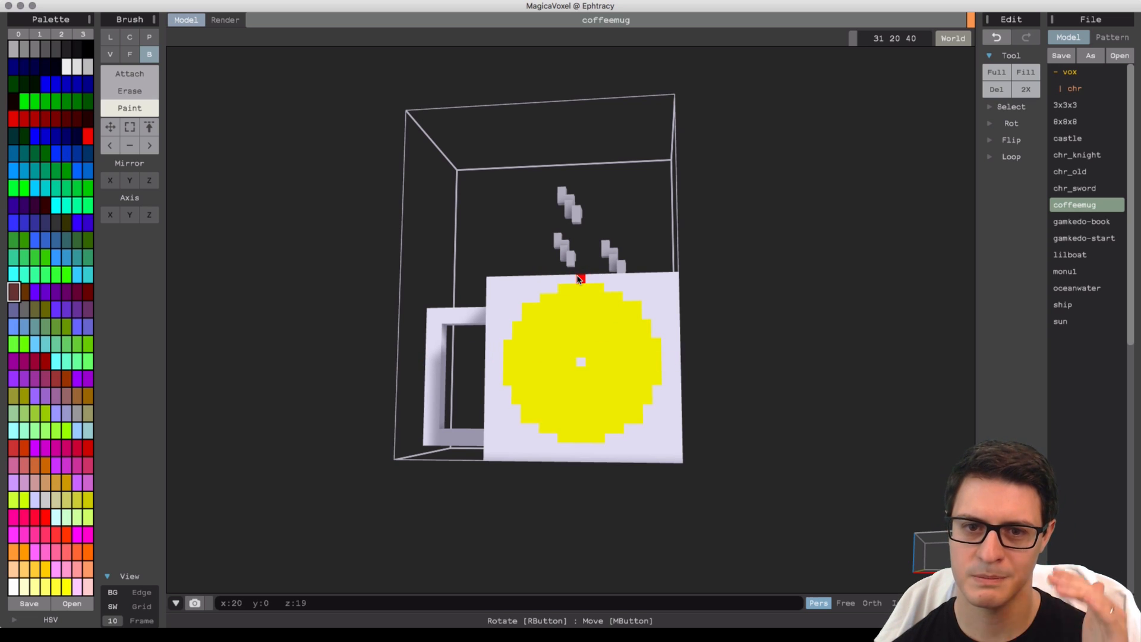
right_drag(579, 279, 597, 354)
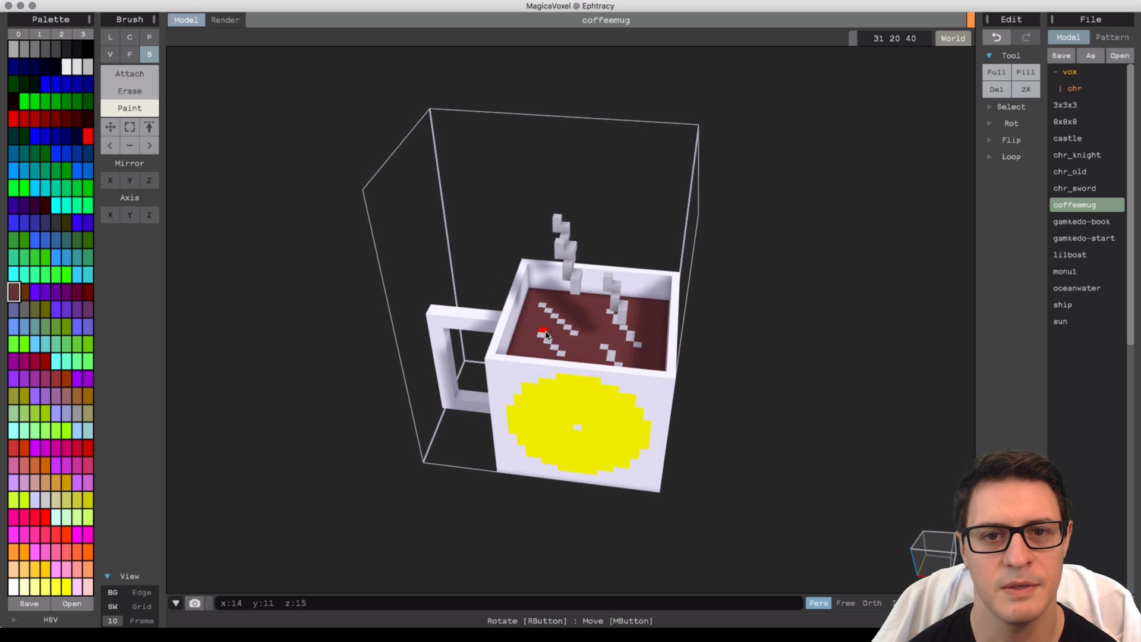
Try to attach a brown box of voxels beside the mug, and undo it.
click(126, 74)
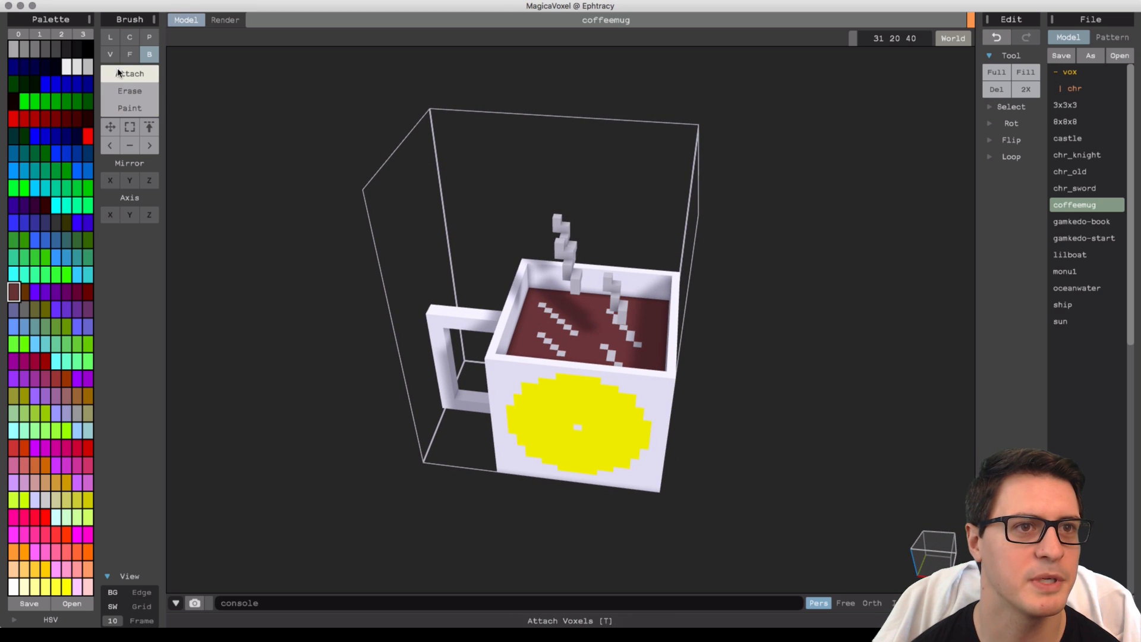
right_drag(515, 275, 506, 267)
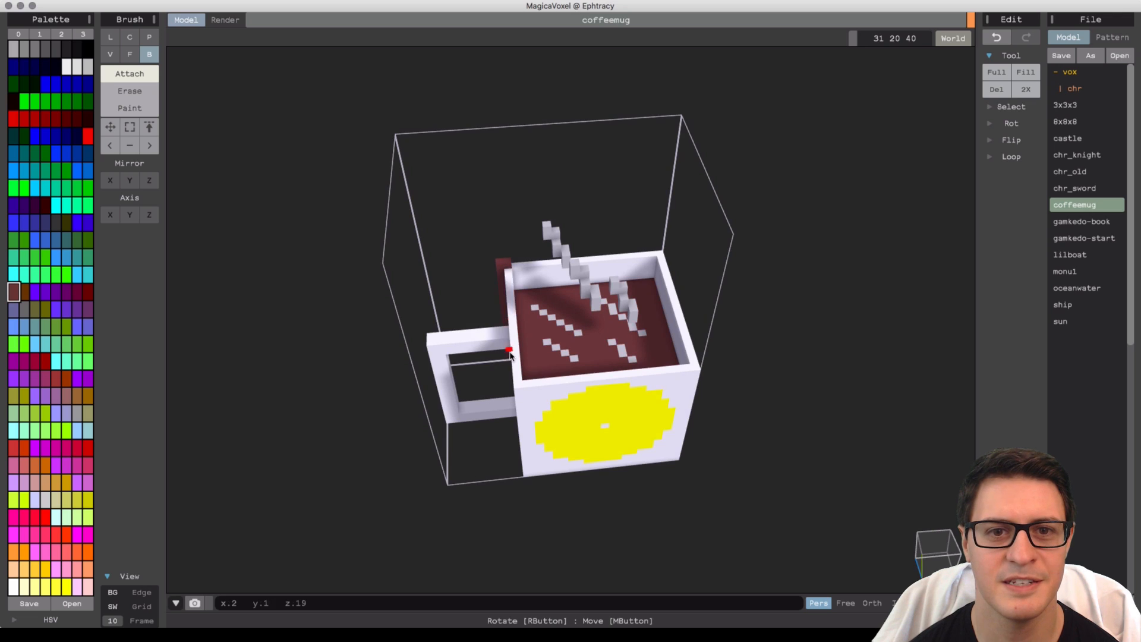
drag(510, 355, 517, 377)
key(ctrl+z)
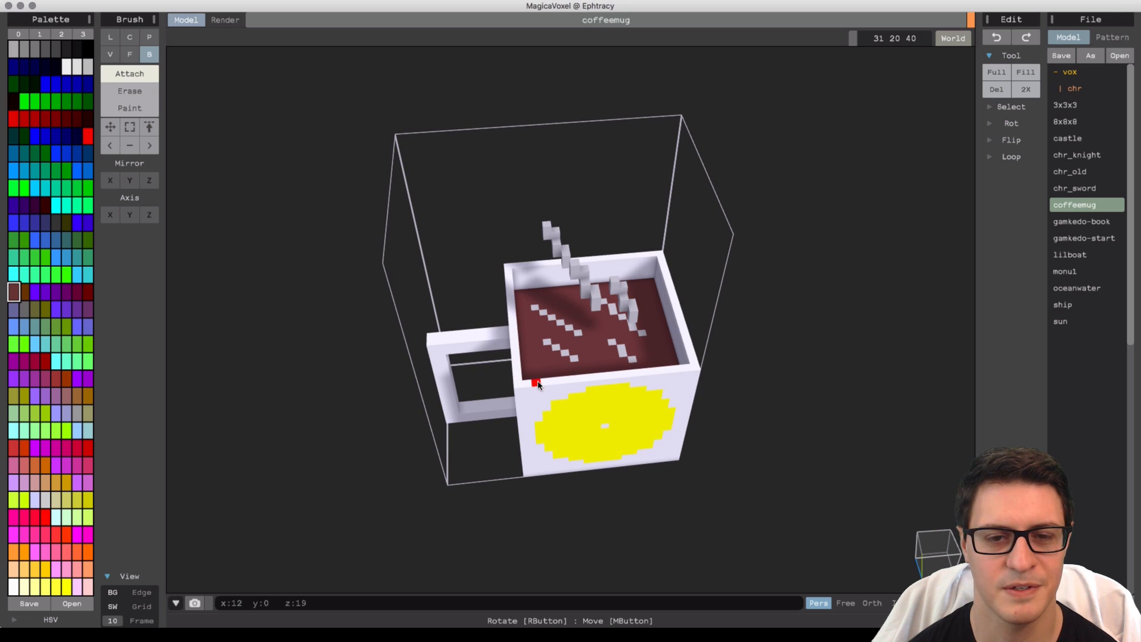
Paint the white dot in the centre of the yellow circle yellow.
alt+click(536, 390)
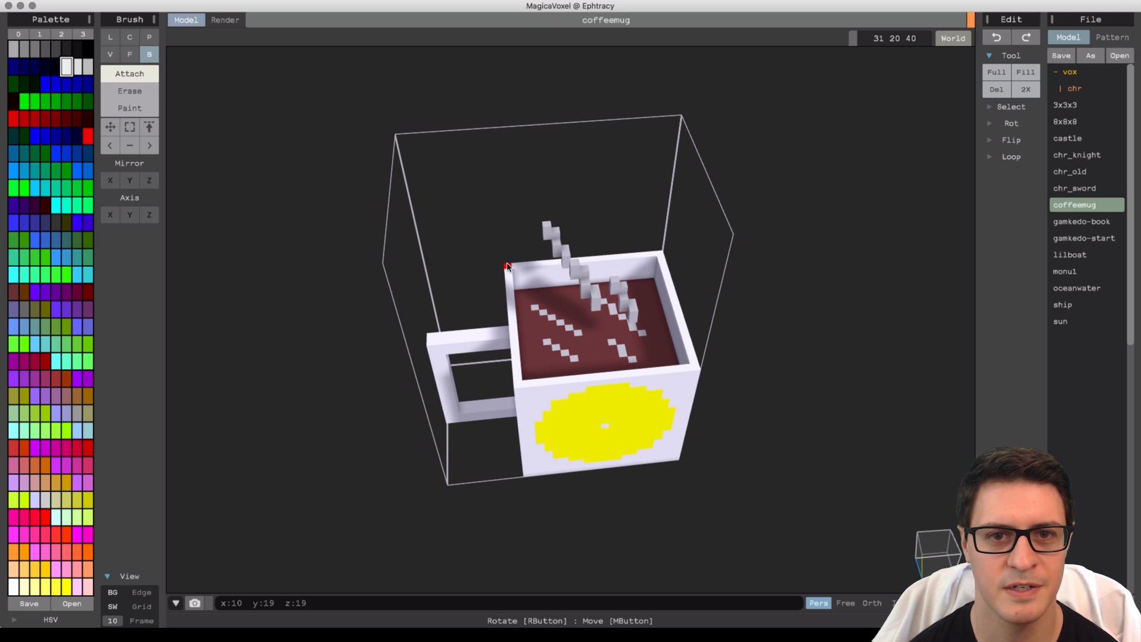
mouse_move(508, 269)
mouse_down()
mouse_move(519, 383)
mouse_move(696, 384)
mouse_up()
right_drag(724, 355, 599, 337)
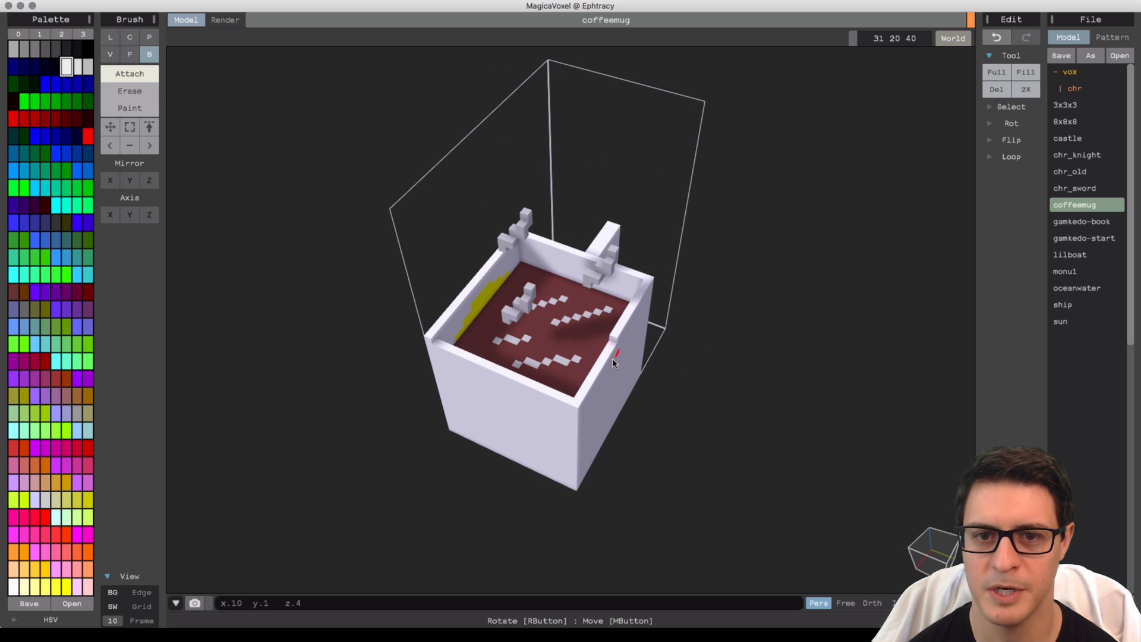
drag(575, 403, 429, 340)
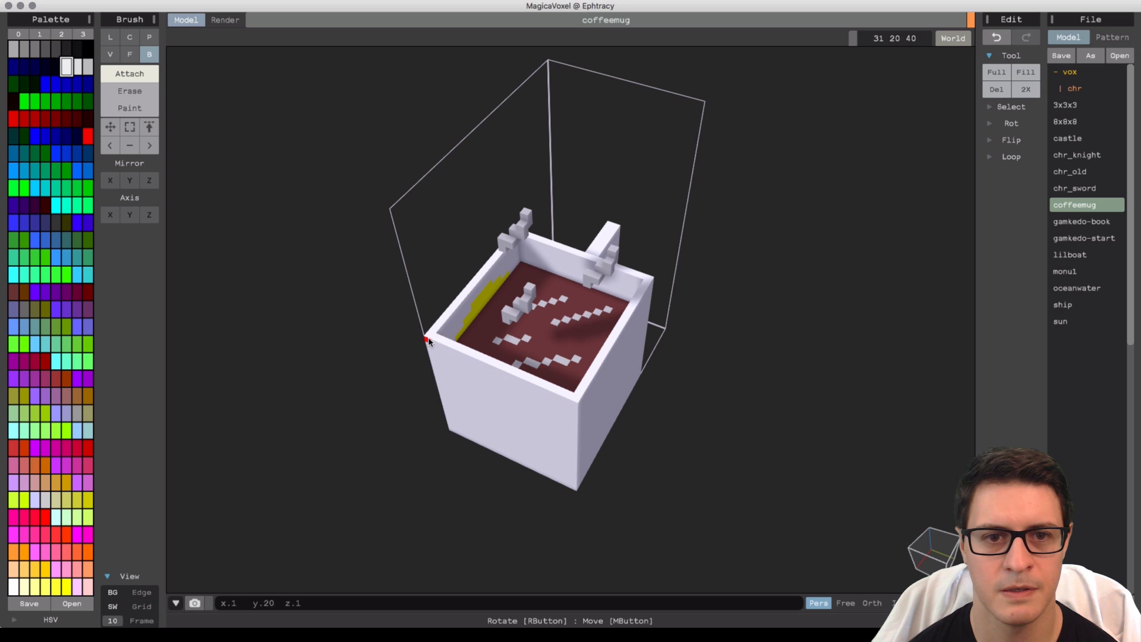
right_drag(430, 354, 586, 290)
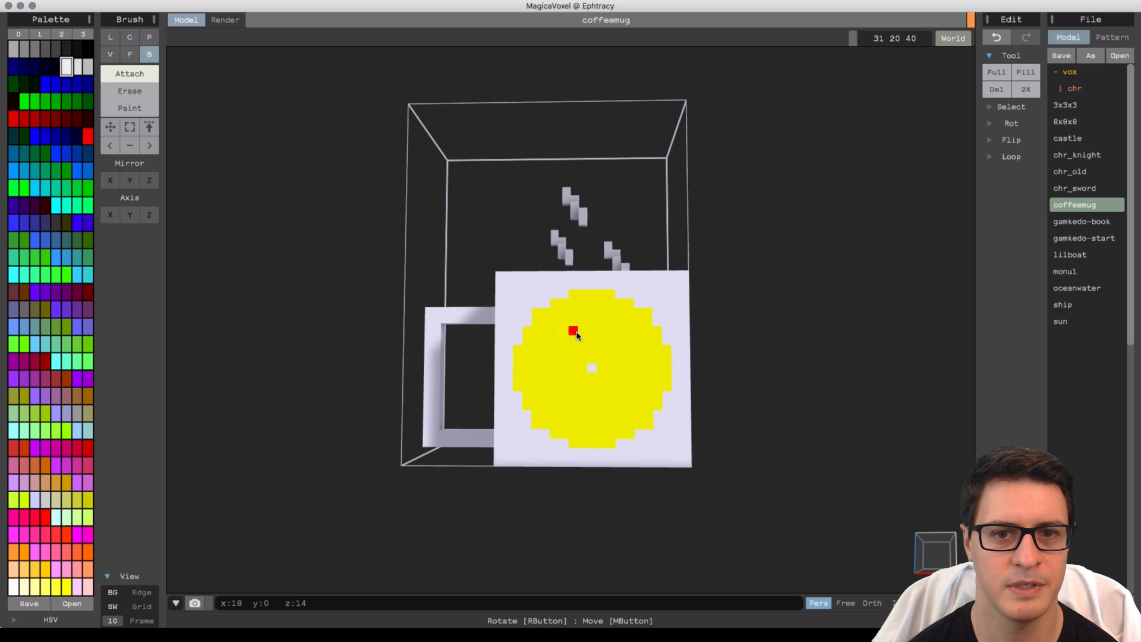
alt+click(584, 359)
click(130, 108)
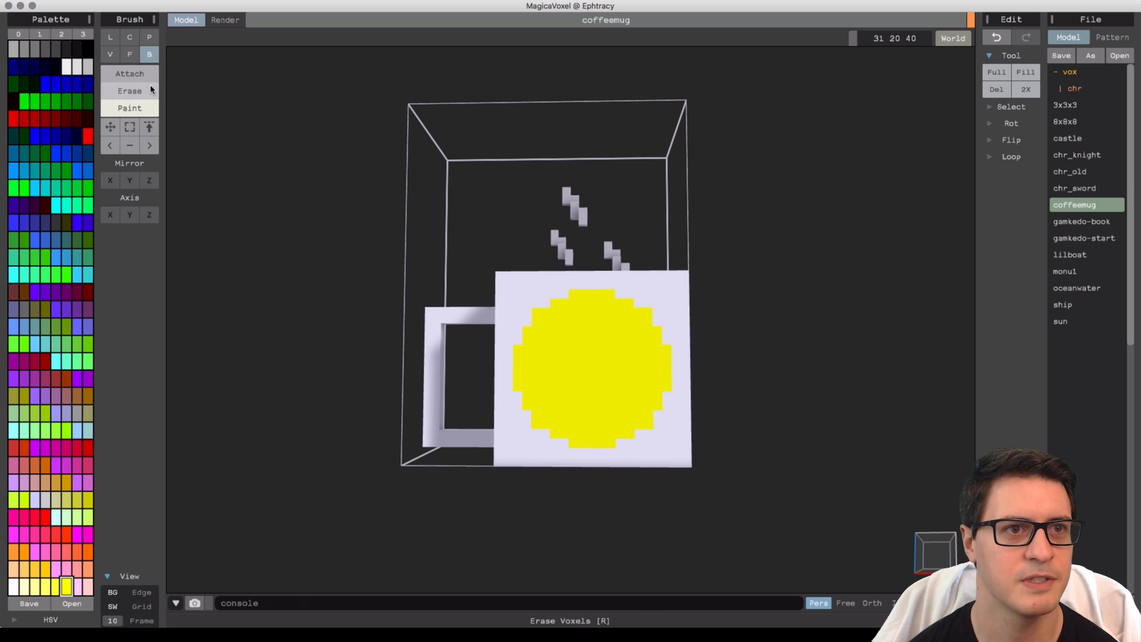
Draw two black eyes and a smiling mouth on the yellow circle with the Line brush.
click(56, 68)
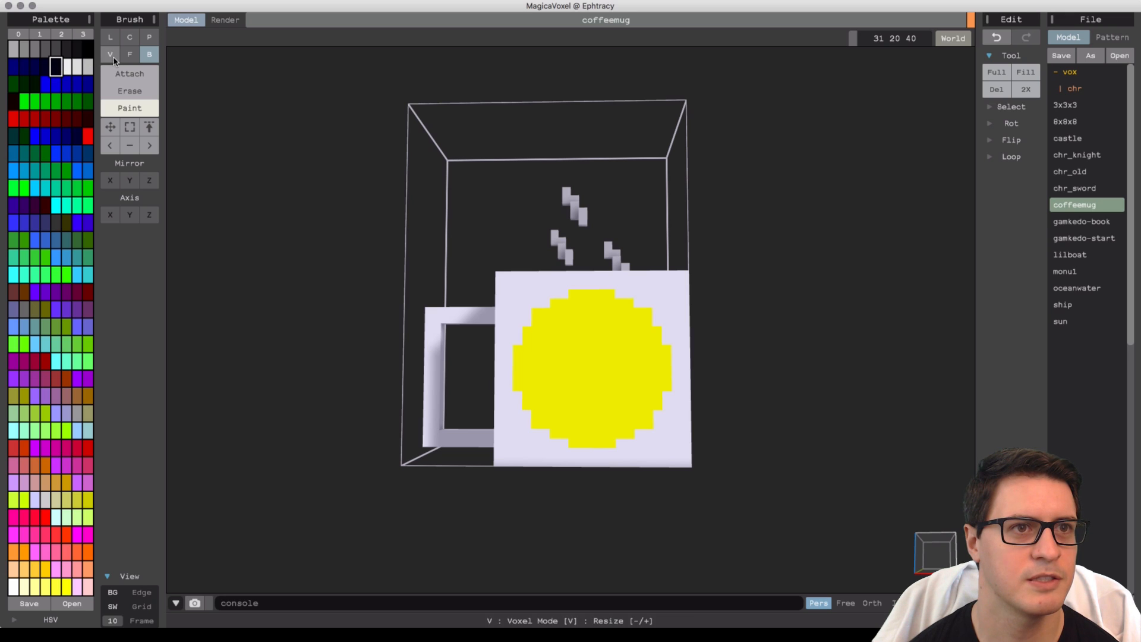
click(110, 36)
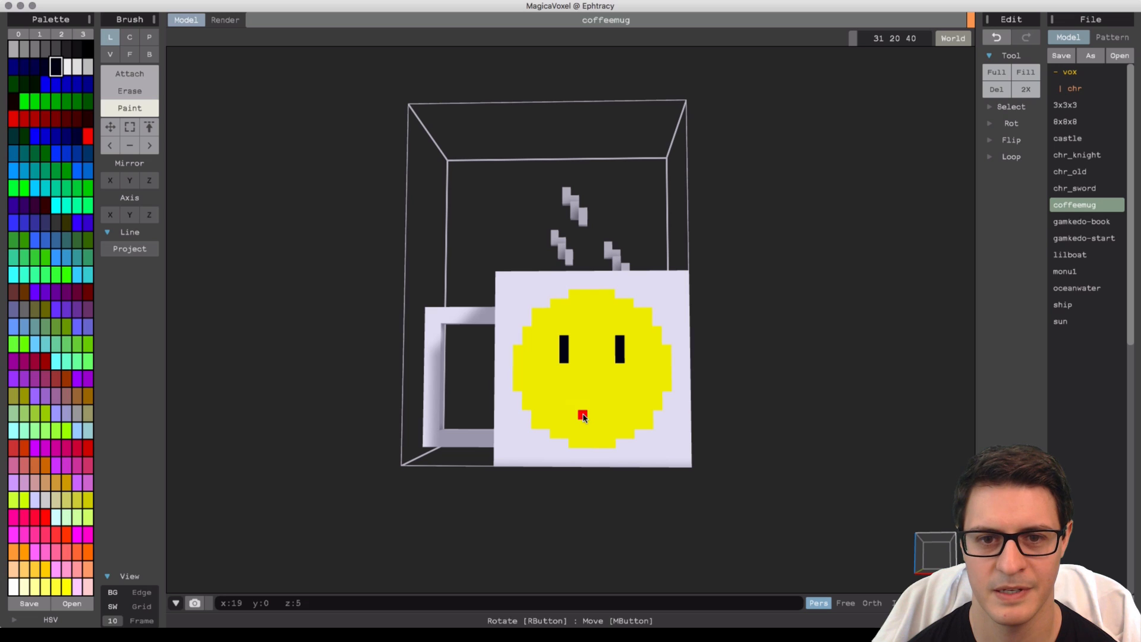
drag(576, 416, 598, 418)
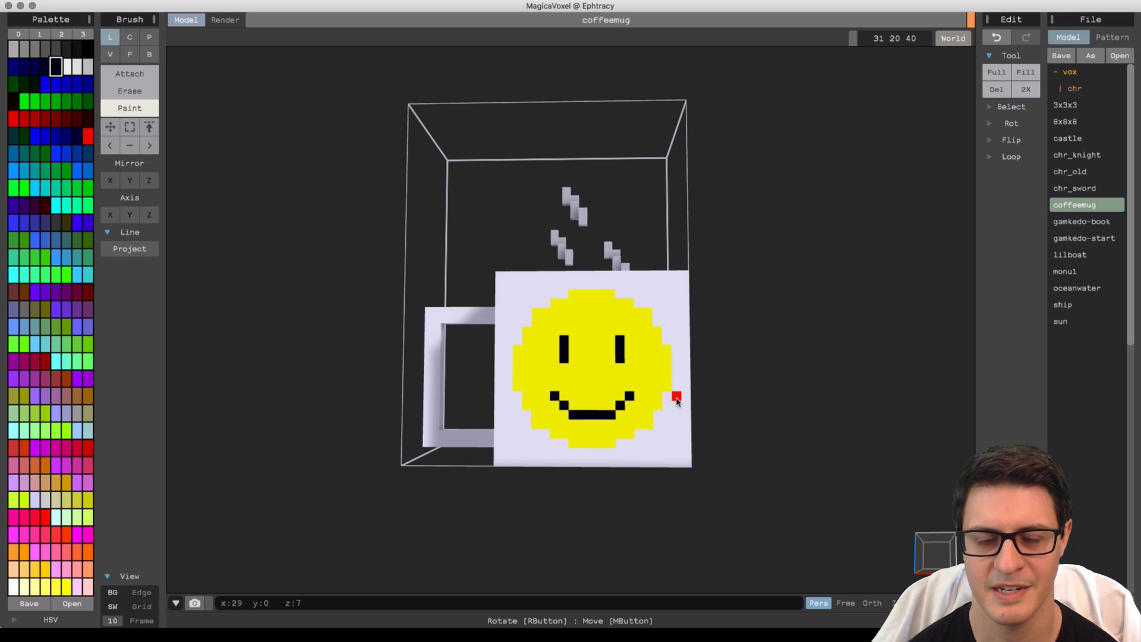
right_drag(675, 397, 703, 422)
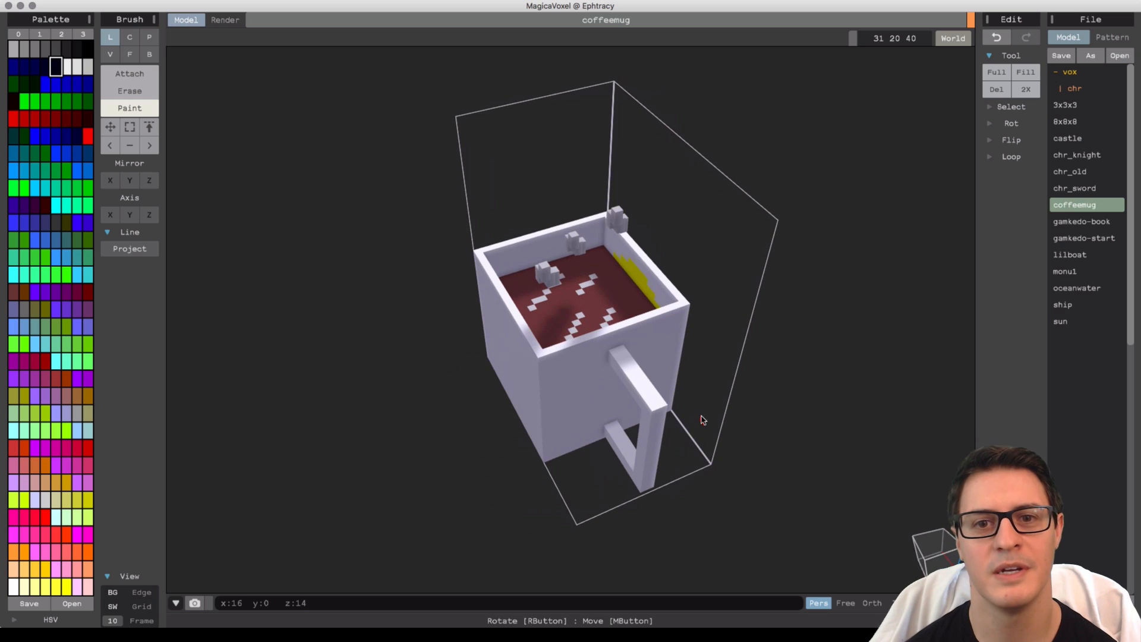
Pick the mug's white colour and attach a box of white voxels along the mug's top rim.
click(131, 76)
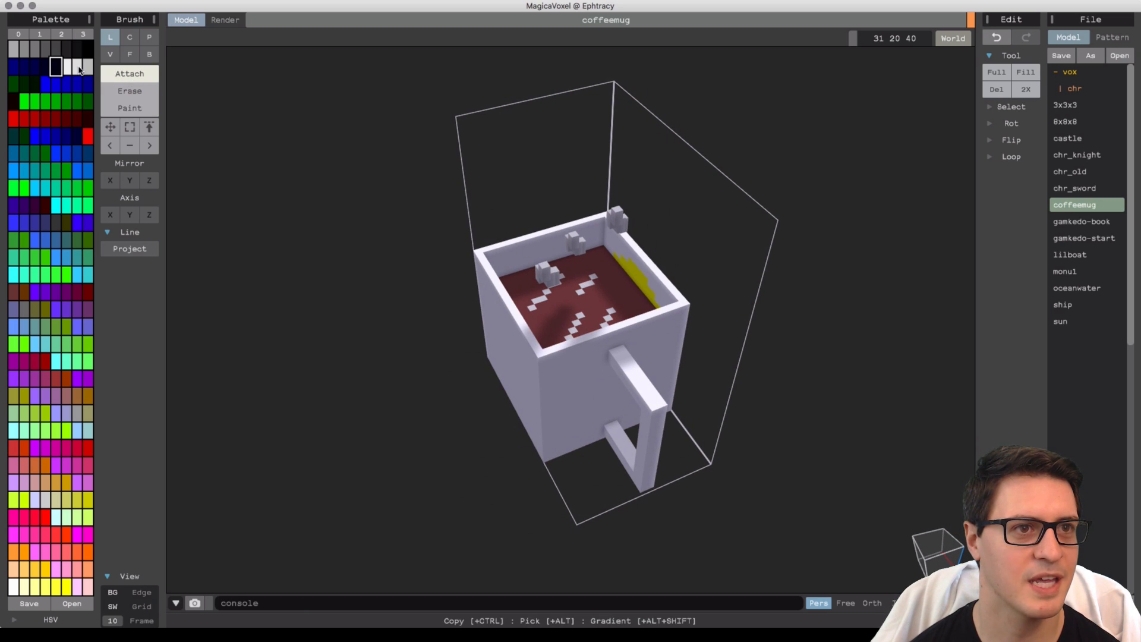
alt+click(565, 358)
right_drag(565, 358, 585, 298)
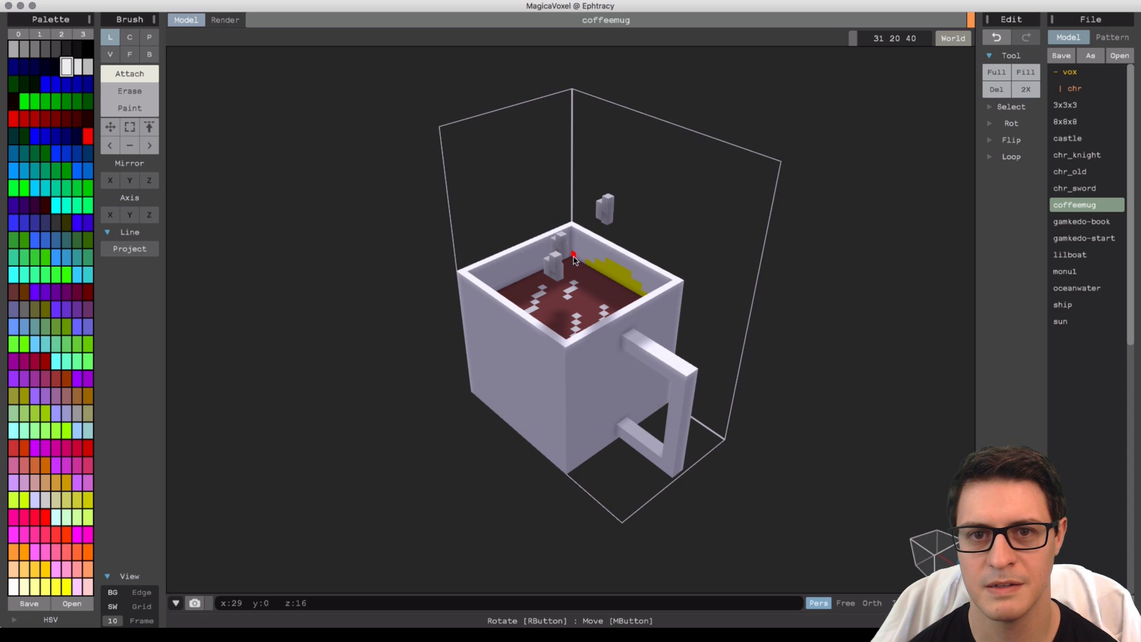
drag(574, 259, 634, 271)
key(super+z)
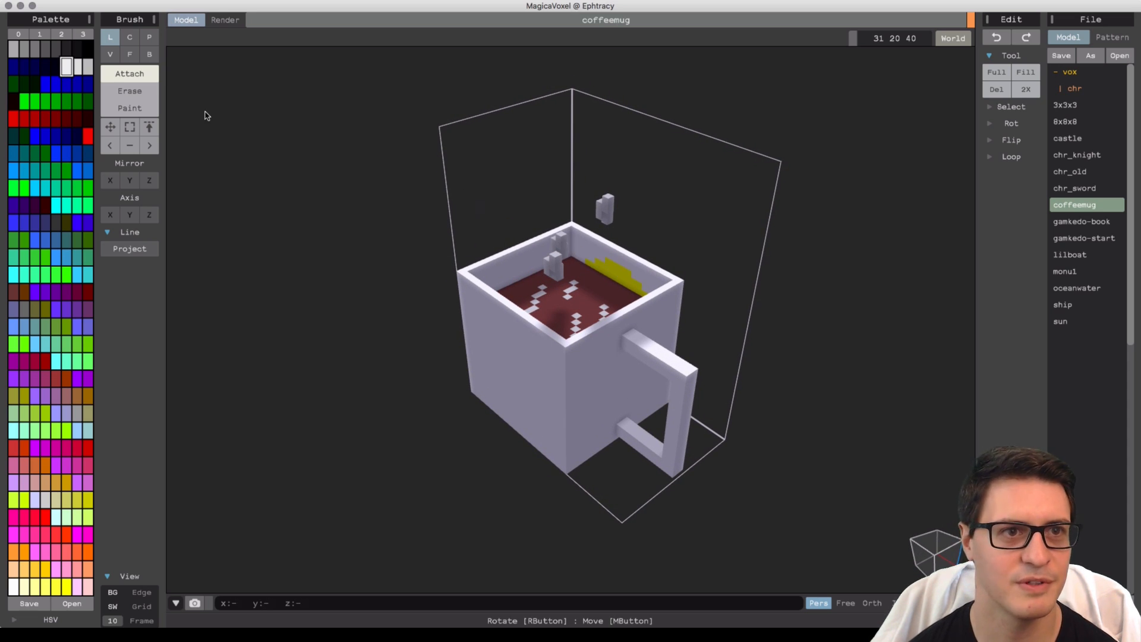
click(149, 54)
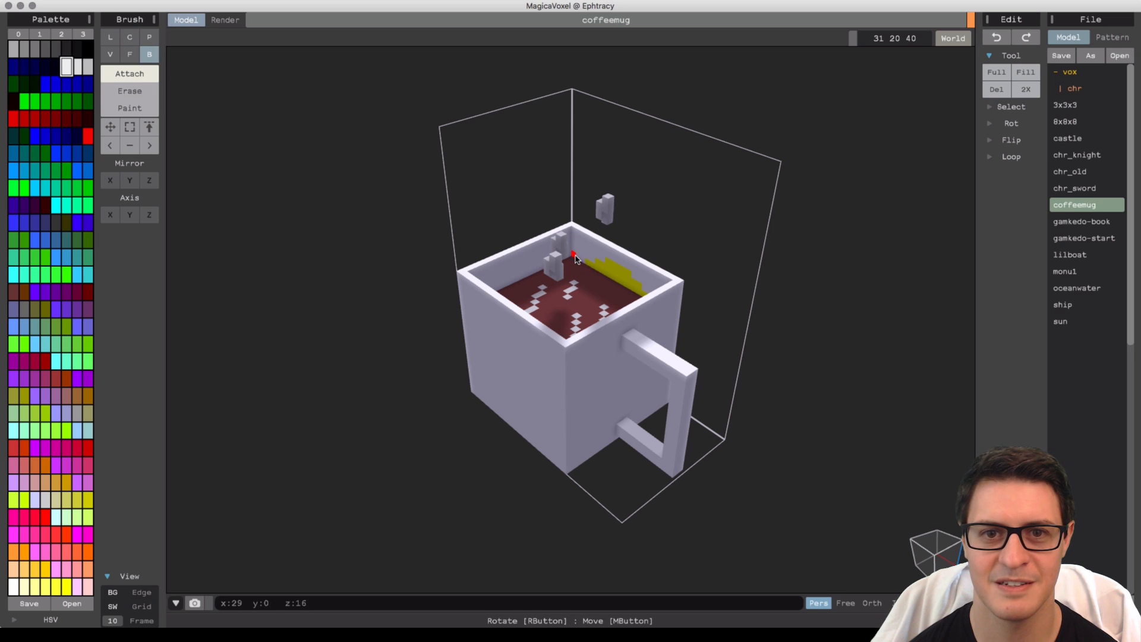
drag(576, 259, 671, 284)
right_drag(686, 329, 517, 264)
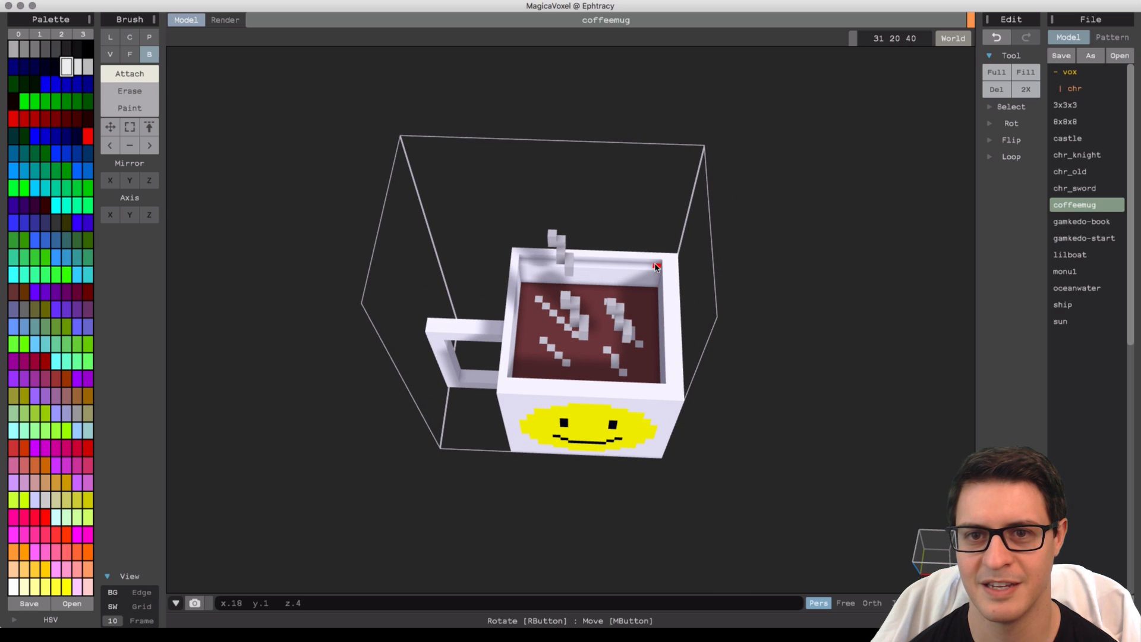
Select part of the steam wisps with a rectangle selection and shift them with the Move tool.
right_drag(658, 290, 557, 271)
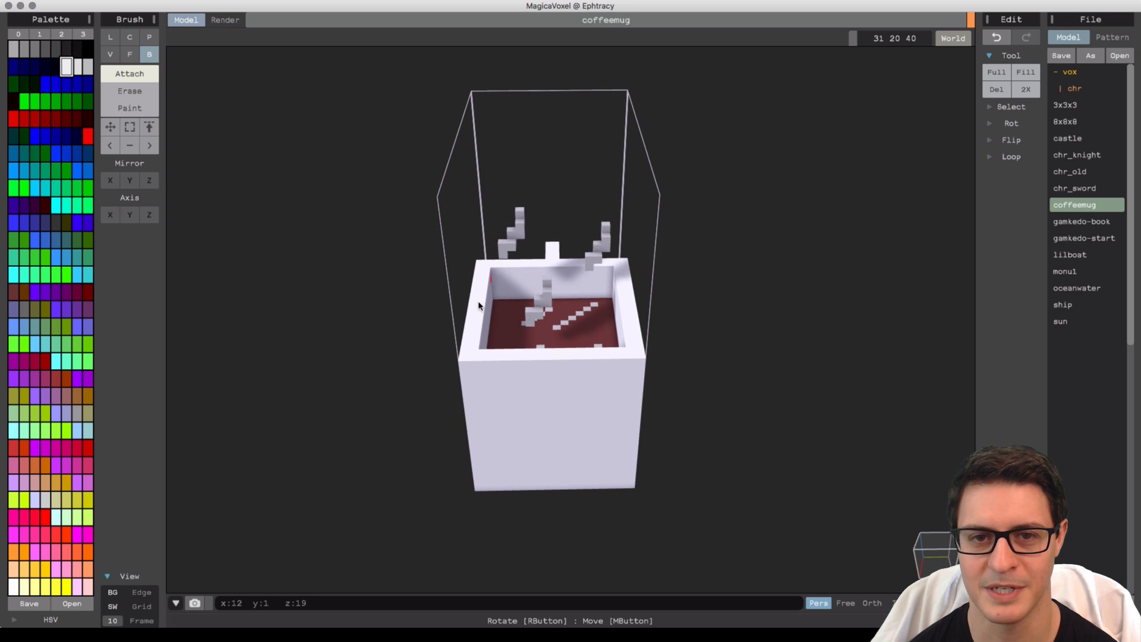
right_drag(478, 306, 633, 342)
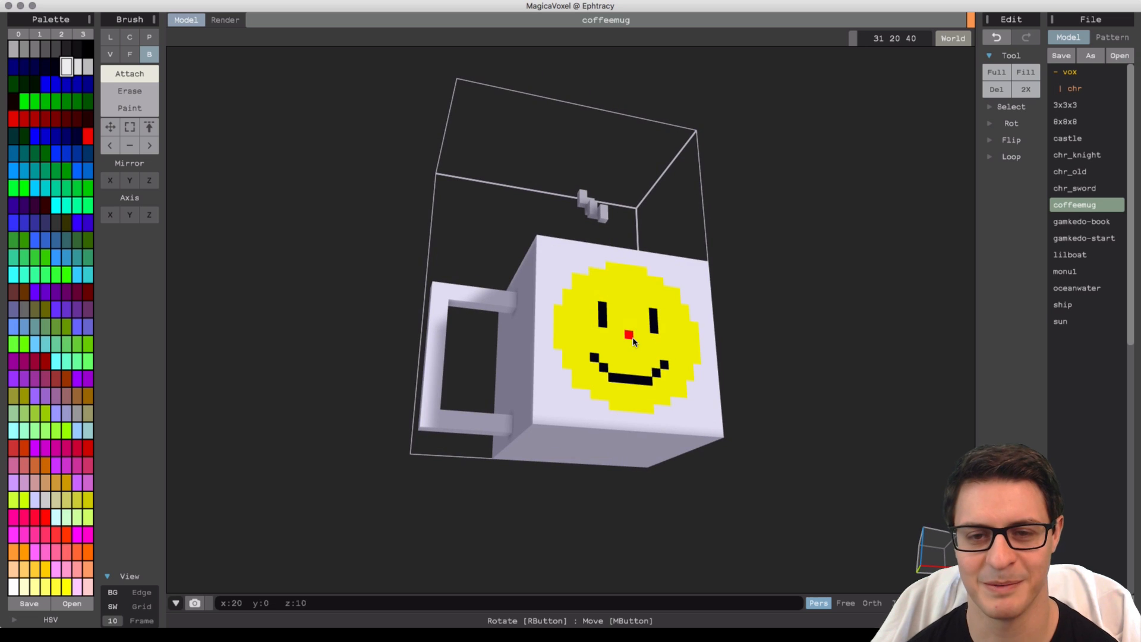
mouse_move(761, 473)
right_down()
mouse_move(731, 479)
mouse_move(703, 507)
mouse_move(705, 479)
mouse_move(725, 482)
mouse_move(618, 324)
mouse_move(606, 323)
mouse_move(618, 325)
mouse_move(612, 303)
mouse_move(624, 299)
mouse_move(626, 323)
mouse_move(628, 312)
mouse_move(600, 262)
right_up()
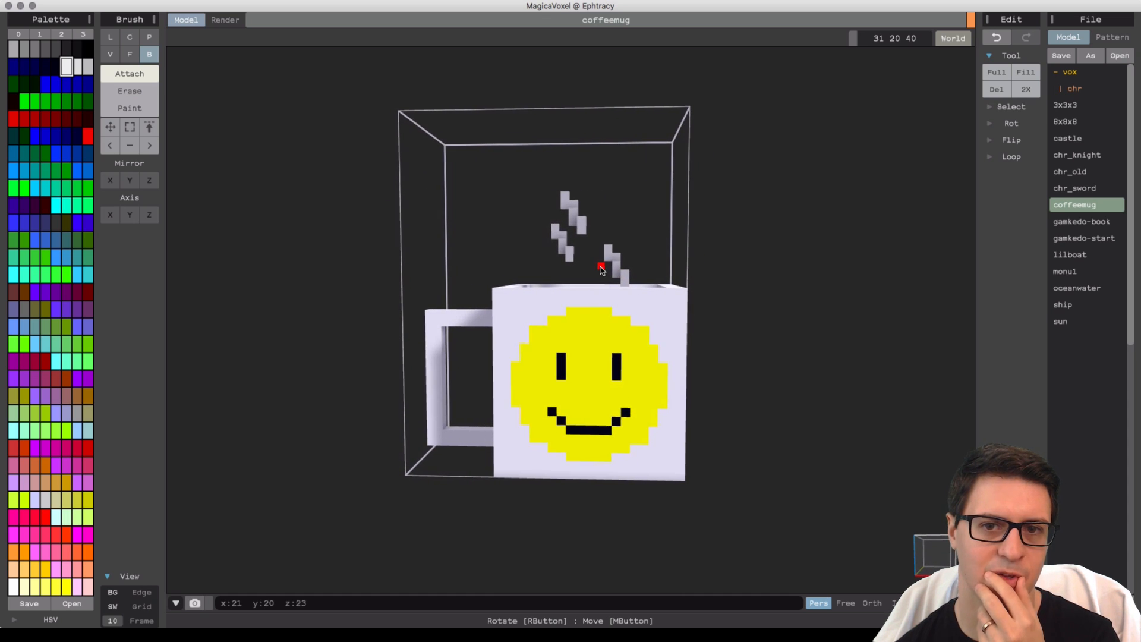
click(130, 127)
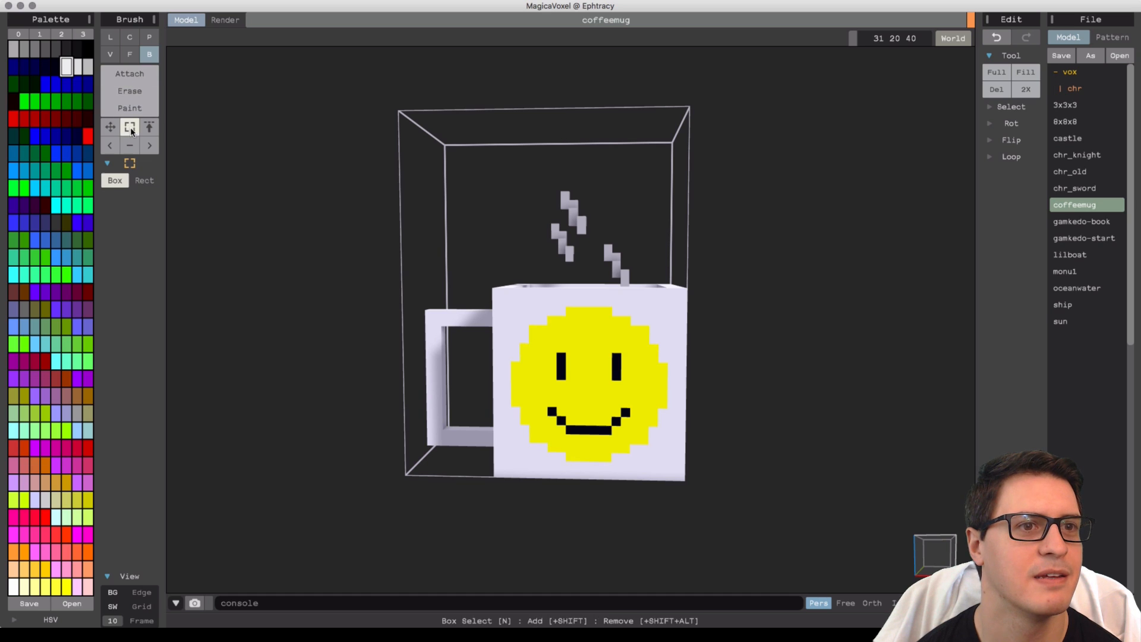
right_drag(634, 301, 637, 286)
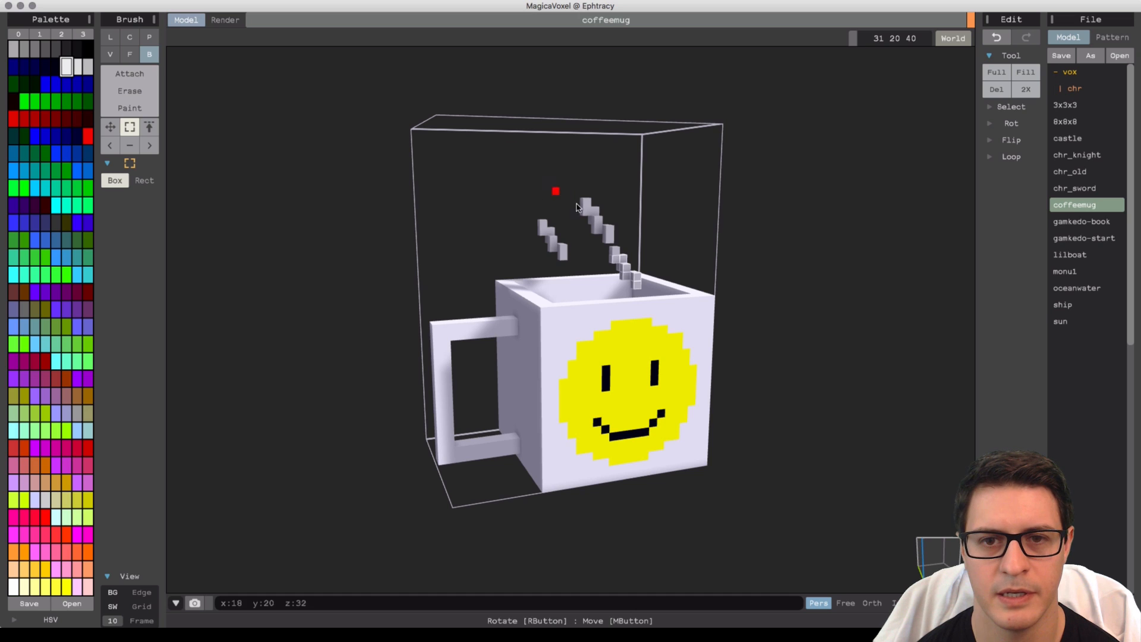
right_drag(553, 189, 329, 181)
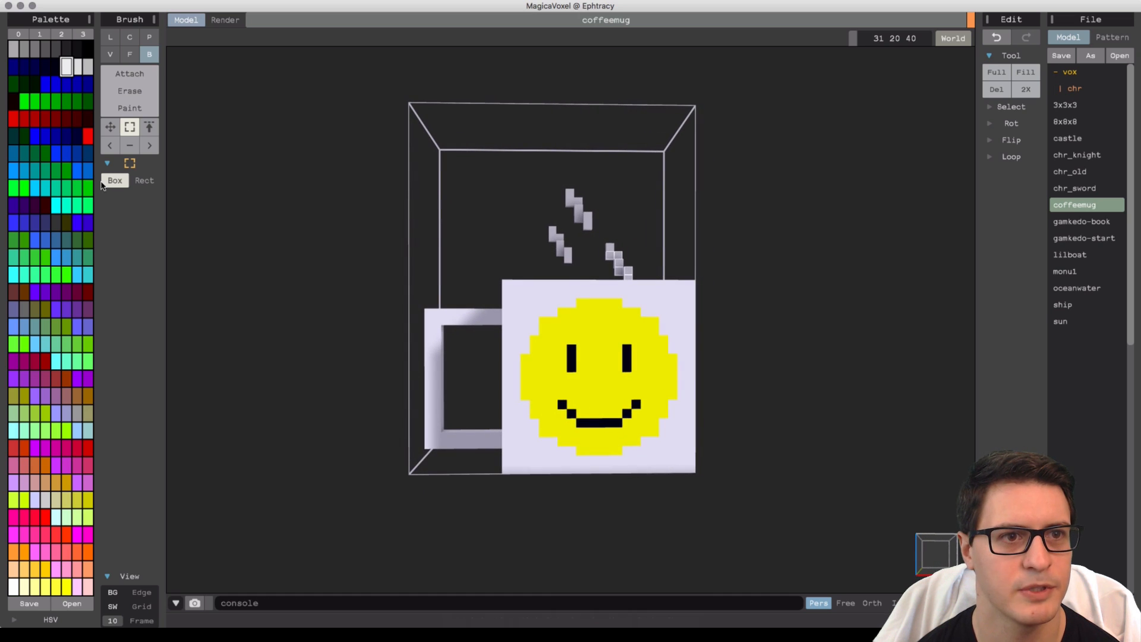
click(144, 180)
right_drag(514, 255, 533, 264)
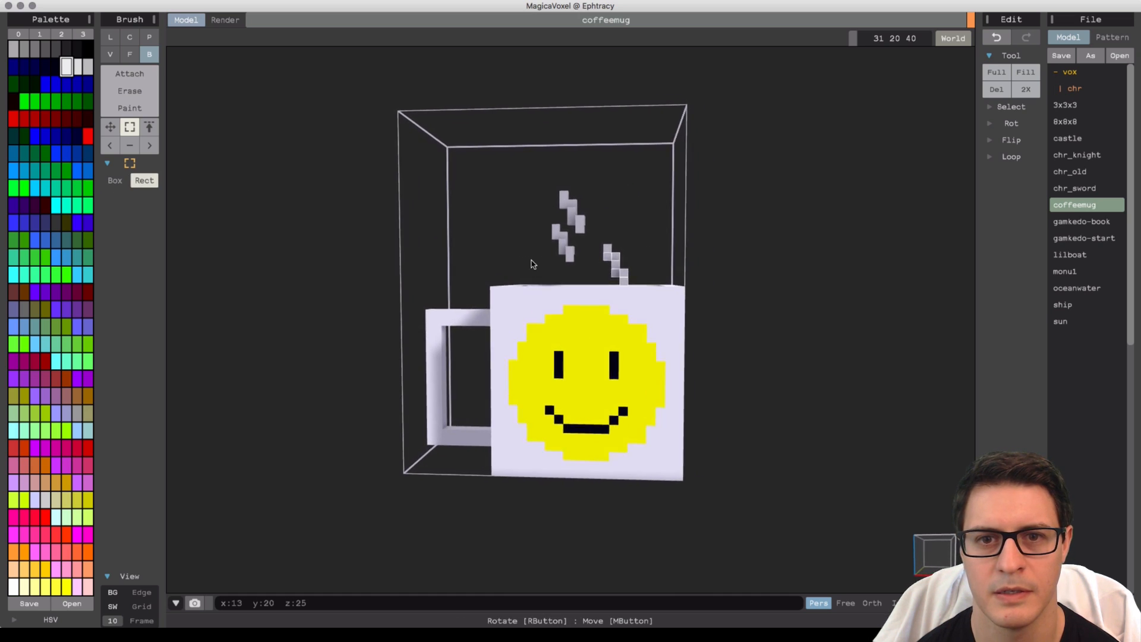
drag(642, 283, 506, 176)
click(110, 127)
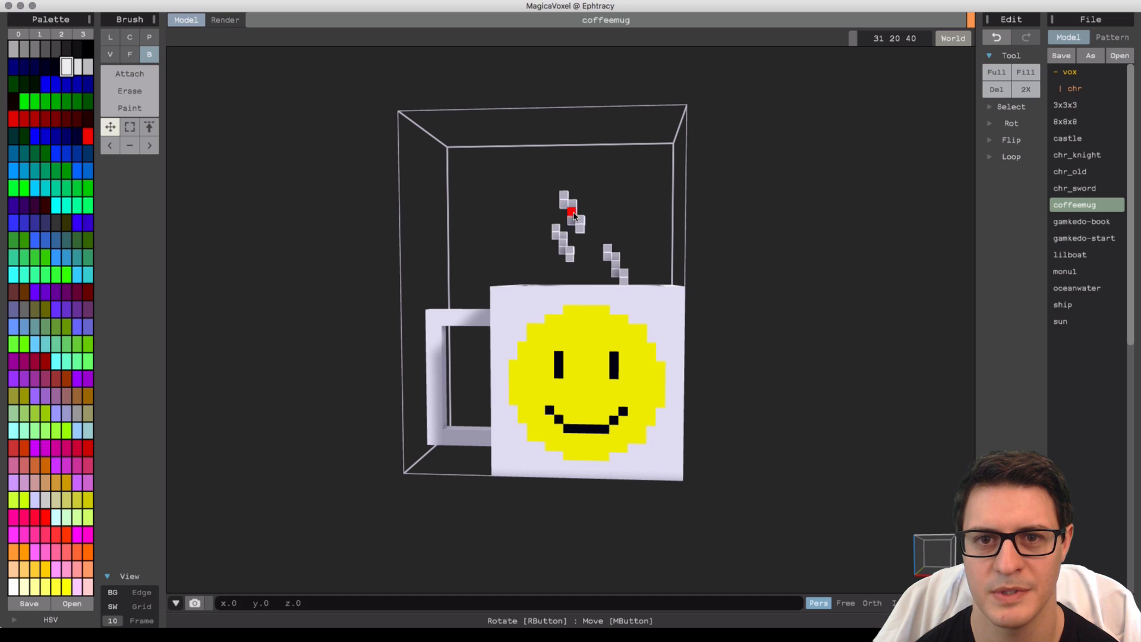
drag(574, 216, 571, 202)
right_drag(571, 202, 591, 216)
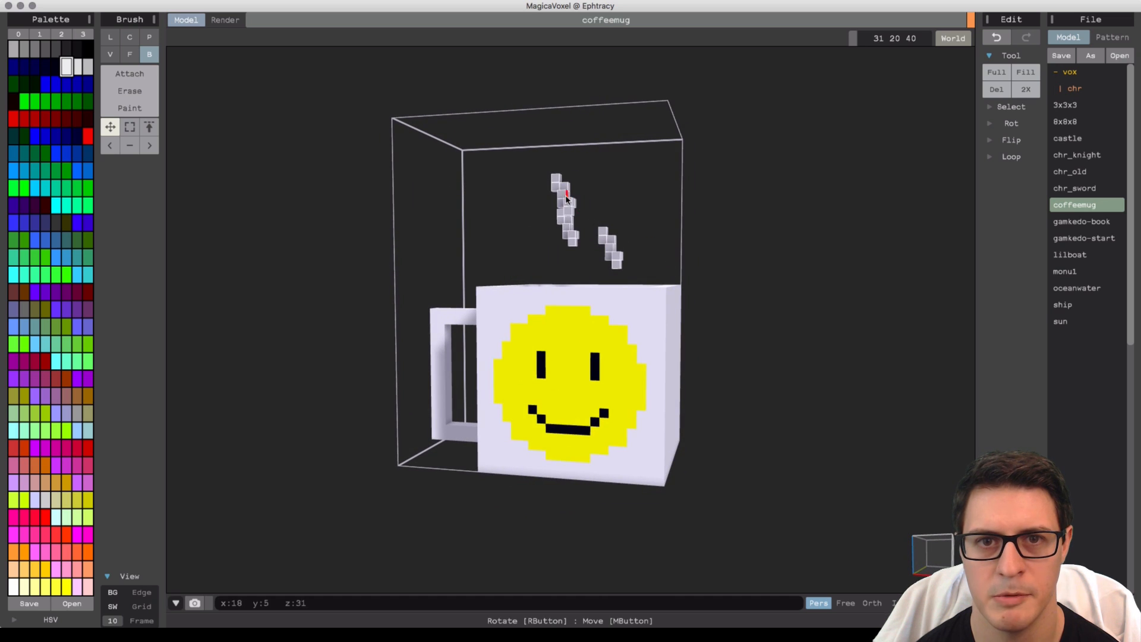
Erase the voxels at the handle's outer top corner to round it off.
right_drag(523, 394, 586, 328)
right_drag(563, 302, 533, 307)
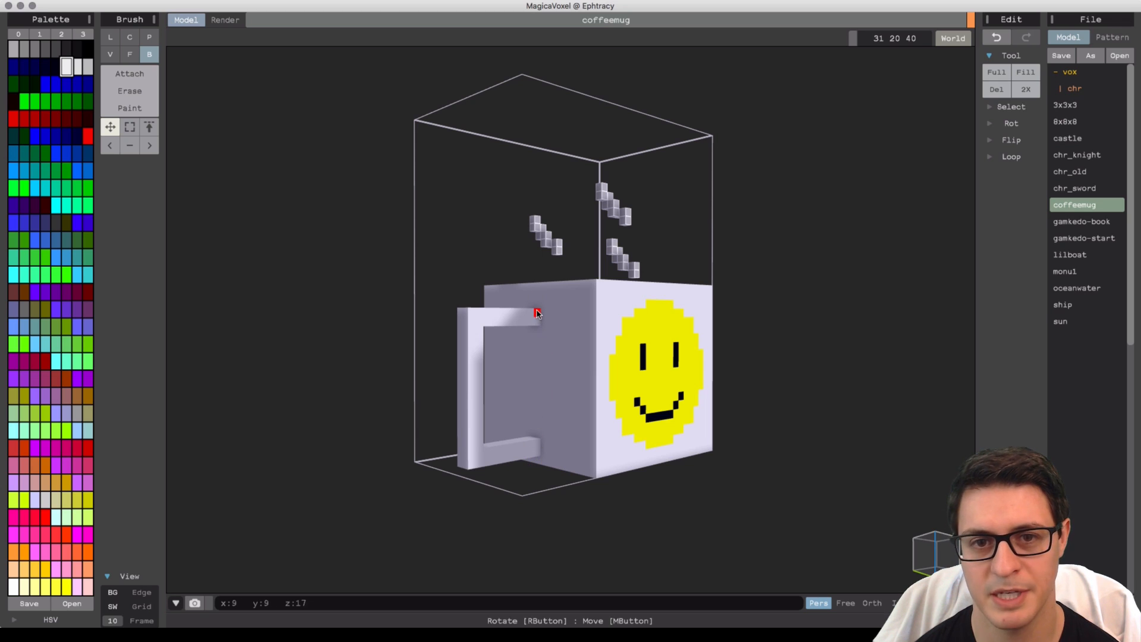
click(137, 72)
right_drag(486, 322, 522, 376)
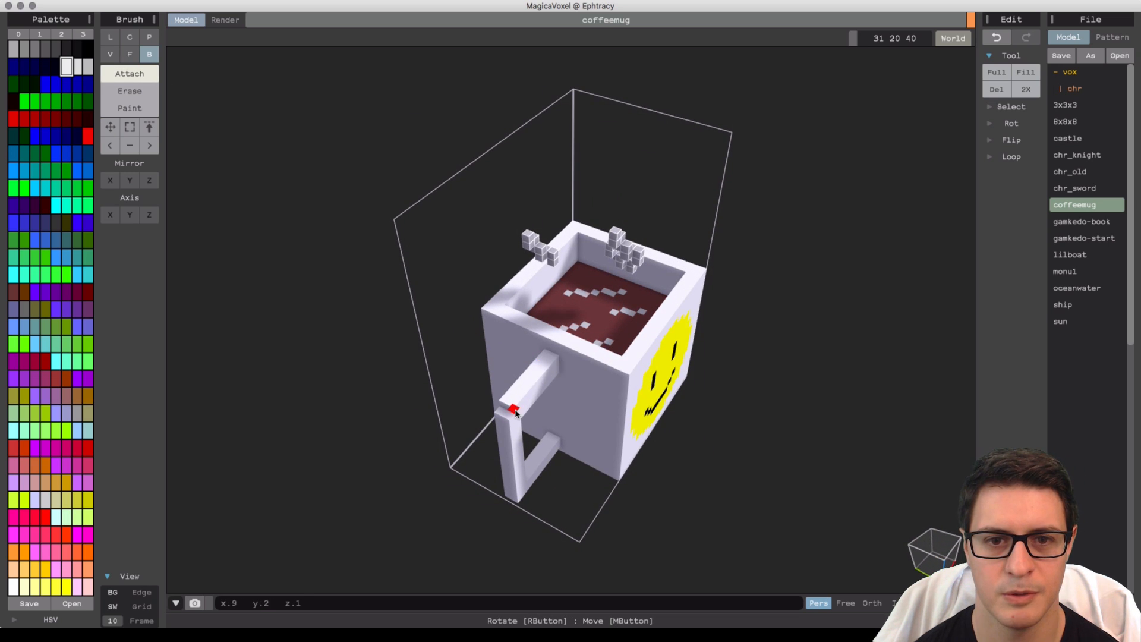
drag(546, 352, 504, 406)
right_drag(532, 410, 497, 355)
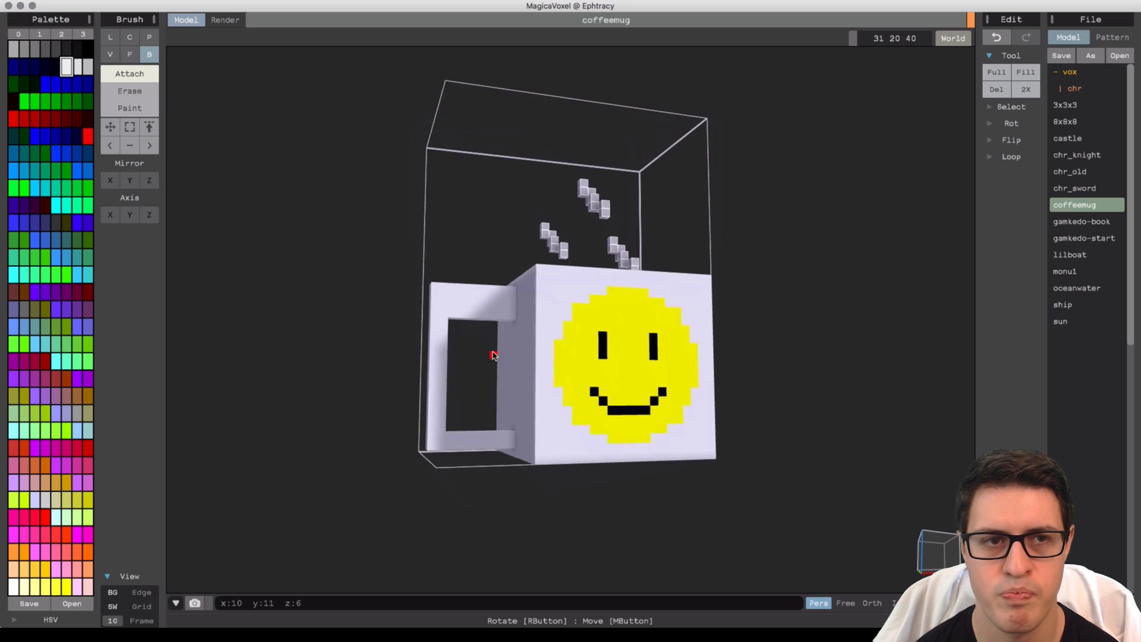
click(129, 91)
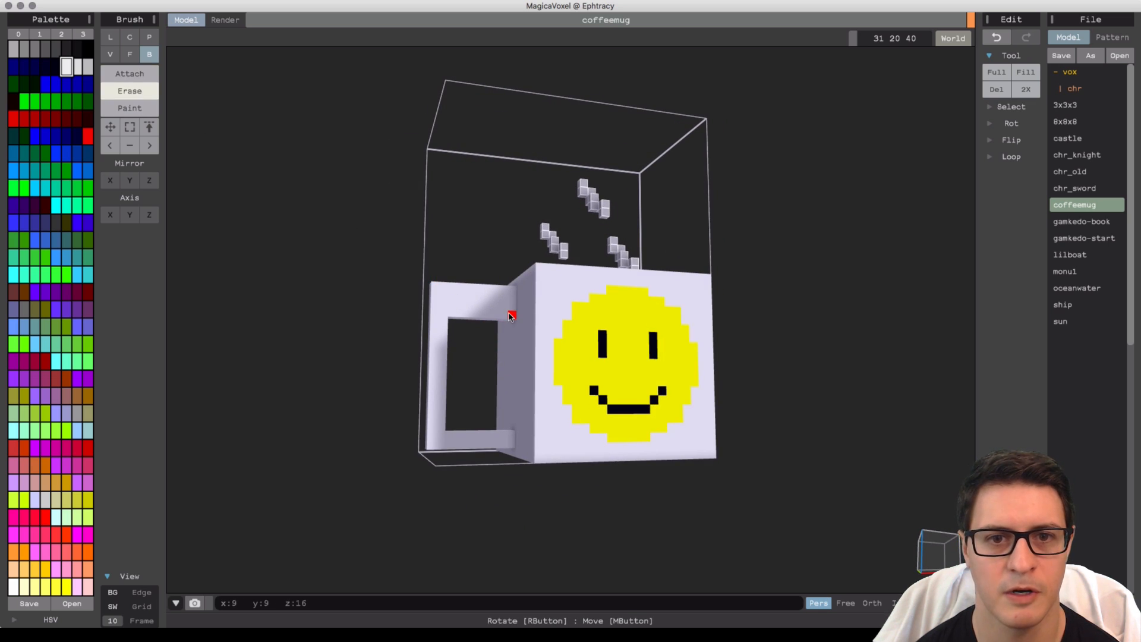
drag(509, 313, 451, 310)
right_drag(545, 352, 530, 384)
right_drag(553, 337, 569, 318)
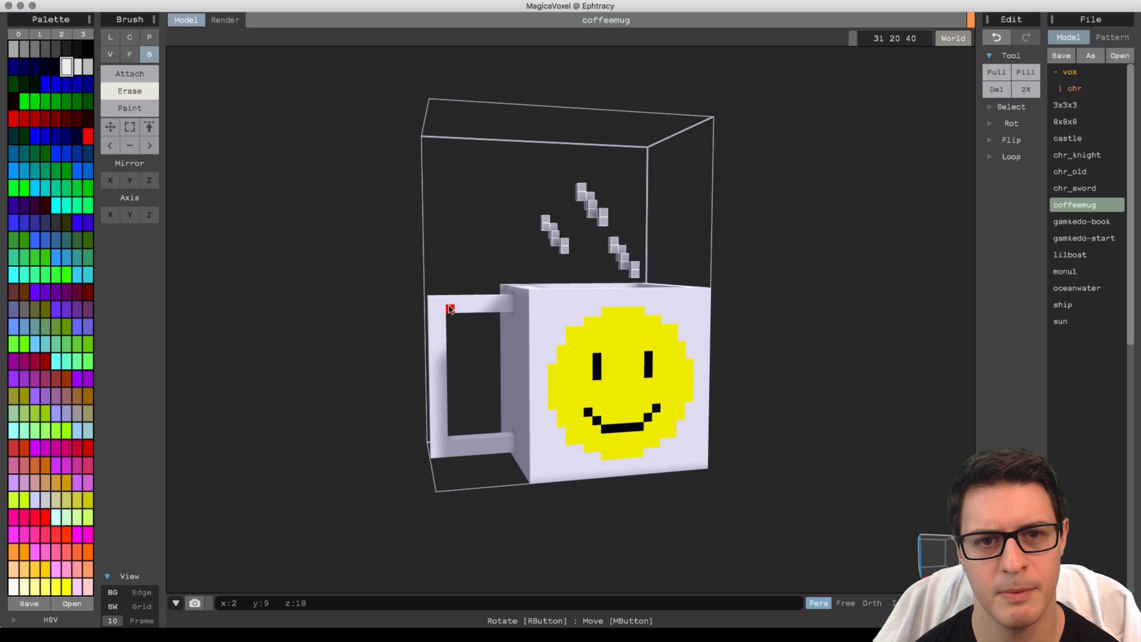
right_drag(420, 293, 479, 331)
scroll(476, 319, up, 5)
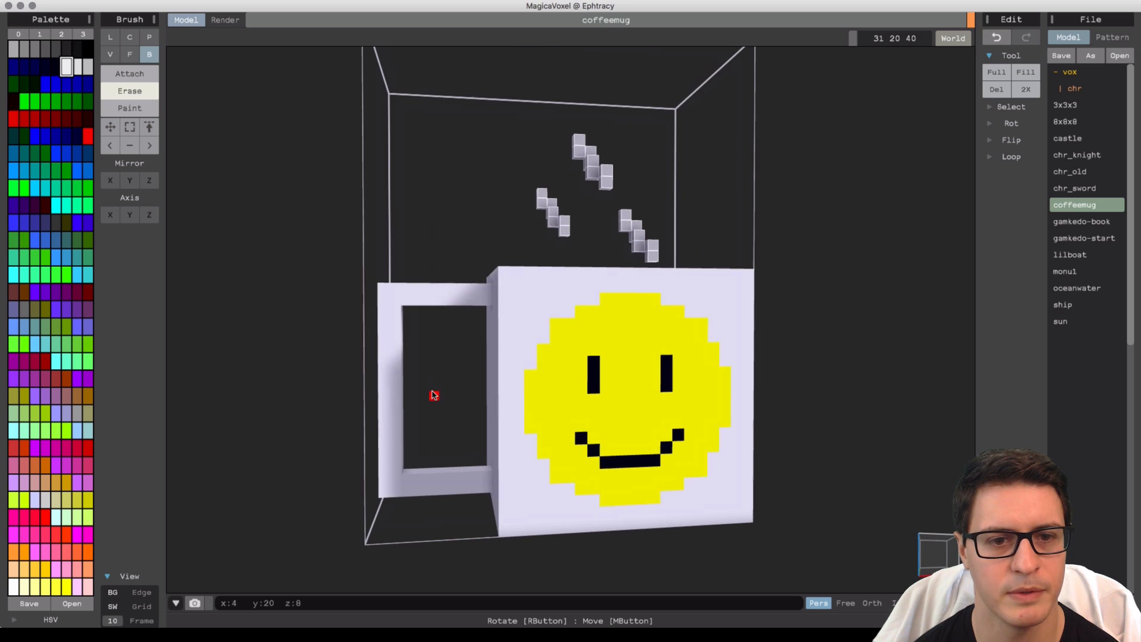
Attach voxels into the inner corners of the handle's opening.
click(134, 73)
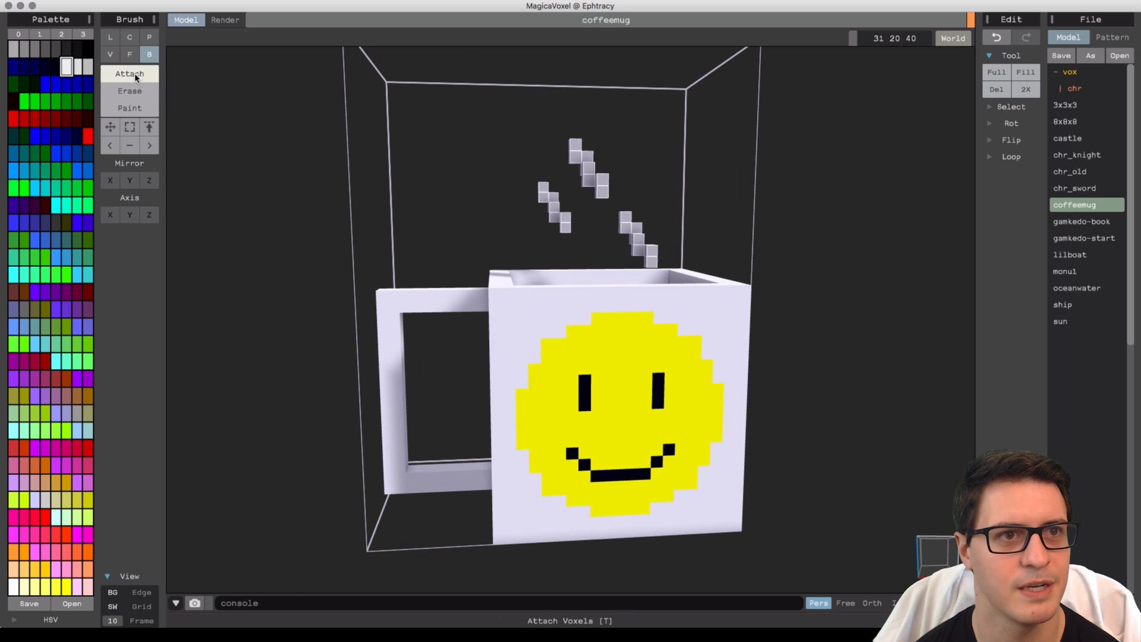
click(414, 469)
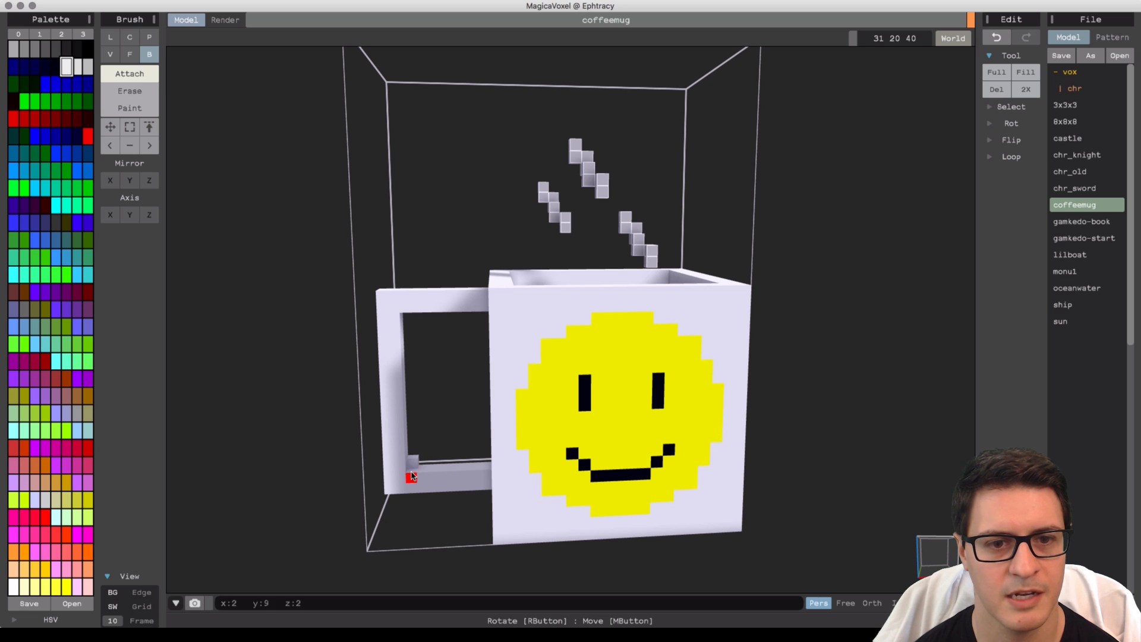
mouse_move(408, 357)
right_down()
mouse_move(408, 312)
mouse_move(401, 333)
right_up()
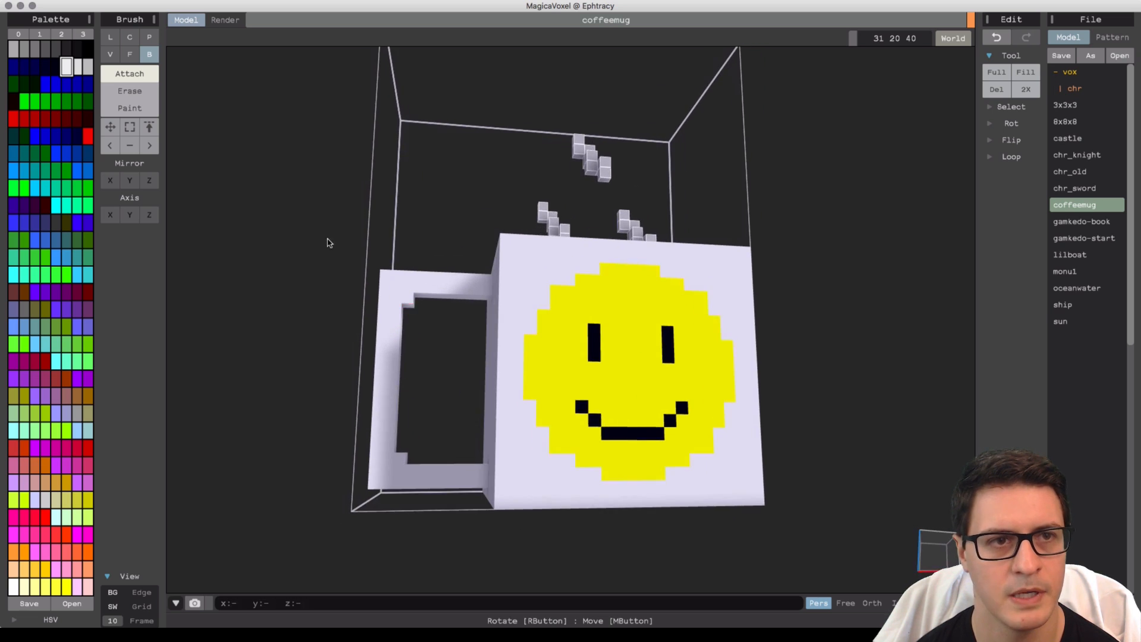
Erase the voxel at the handle's outer bottom corner.
click(144, 97)
right_drag(370, 257, 411, 302)
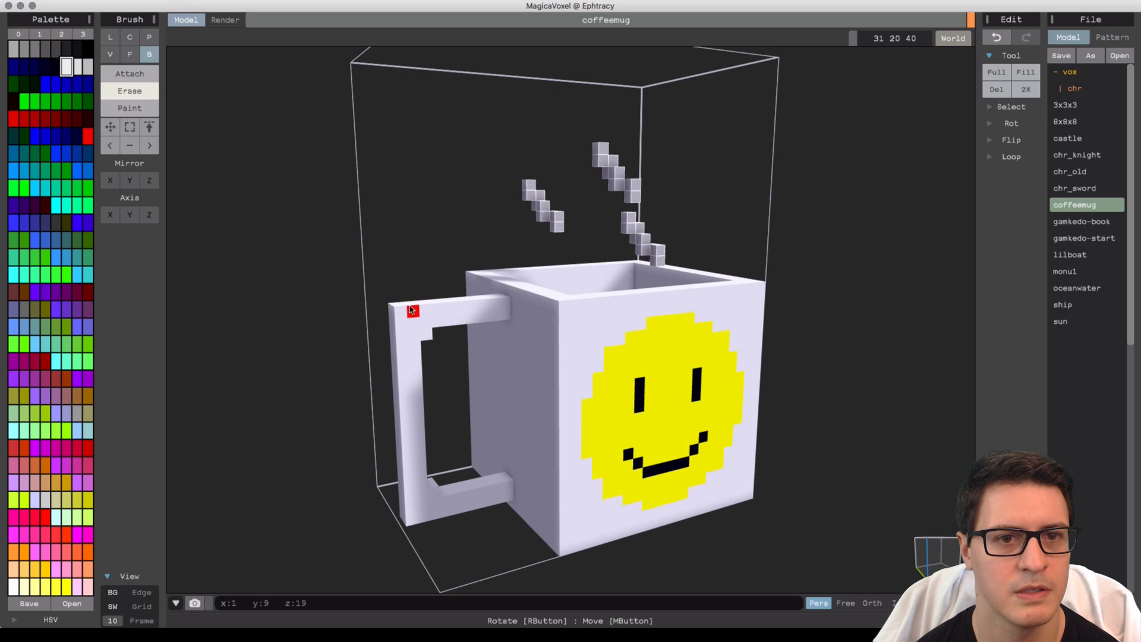
click(394, 311)
right_drag(392, 415, 370, 472)
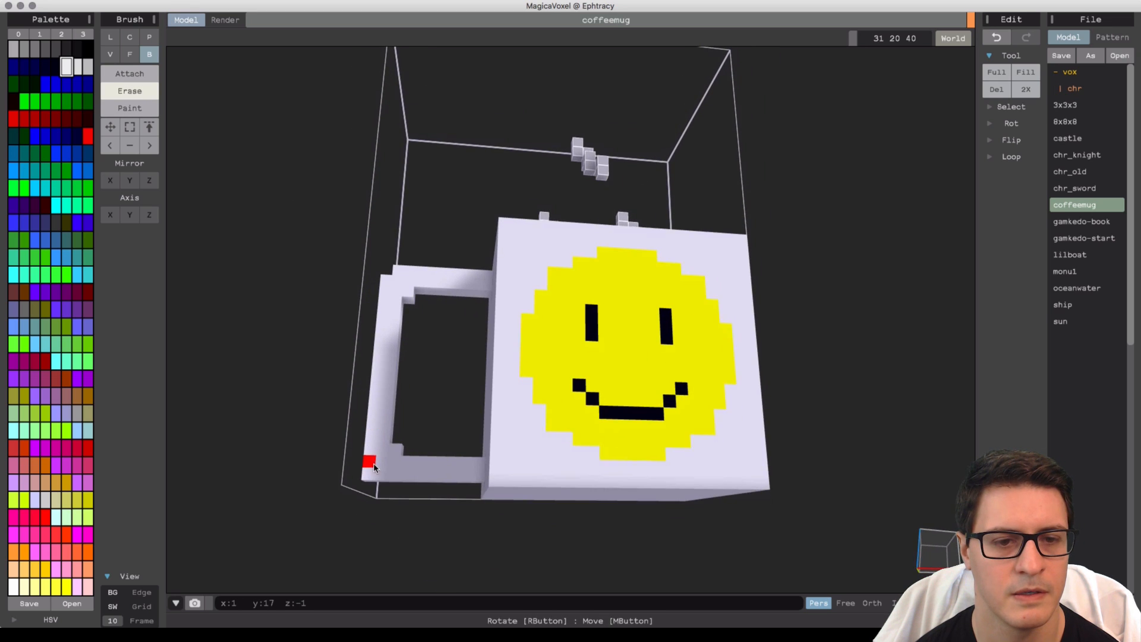
right_drag(458, 510, 440, 275)
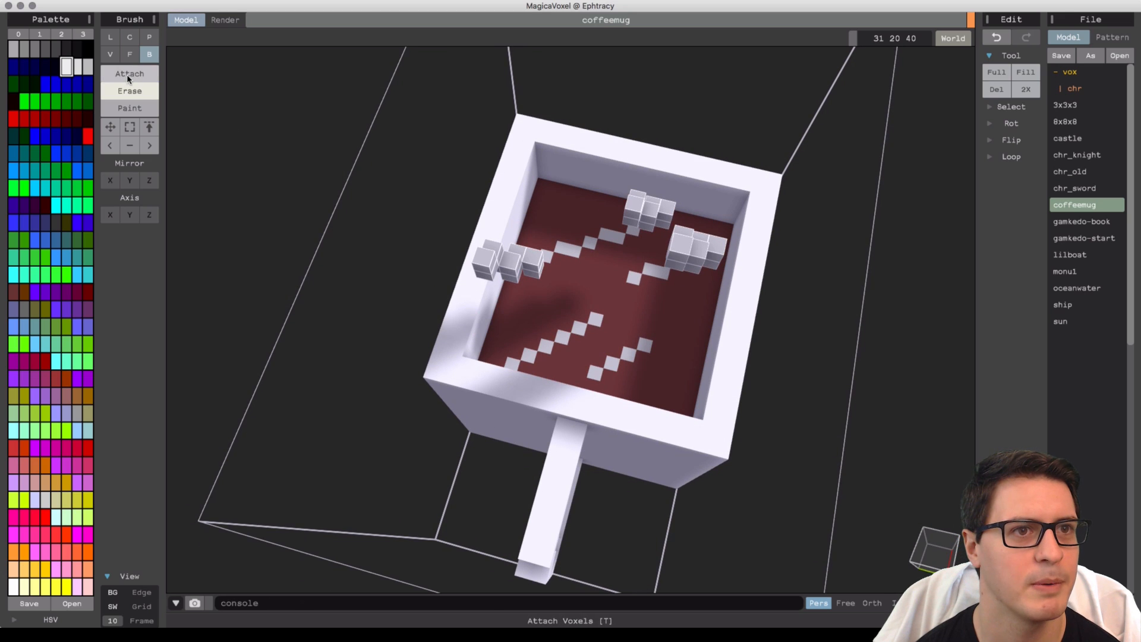
Pick the coffee's brown colour and attach a layer of brown voxels over the whole coffee surface.
alt+click(553, 221)
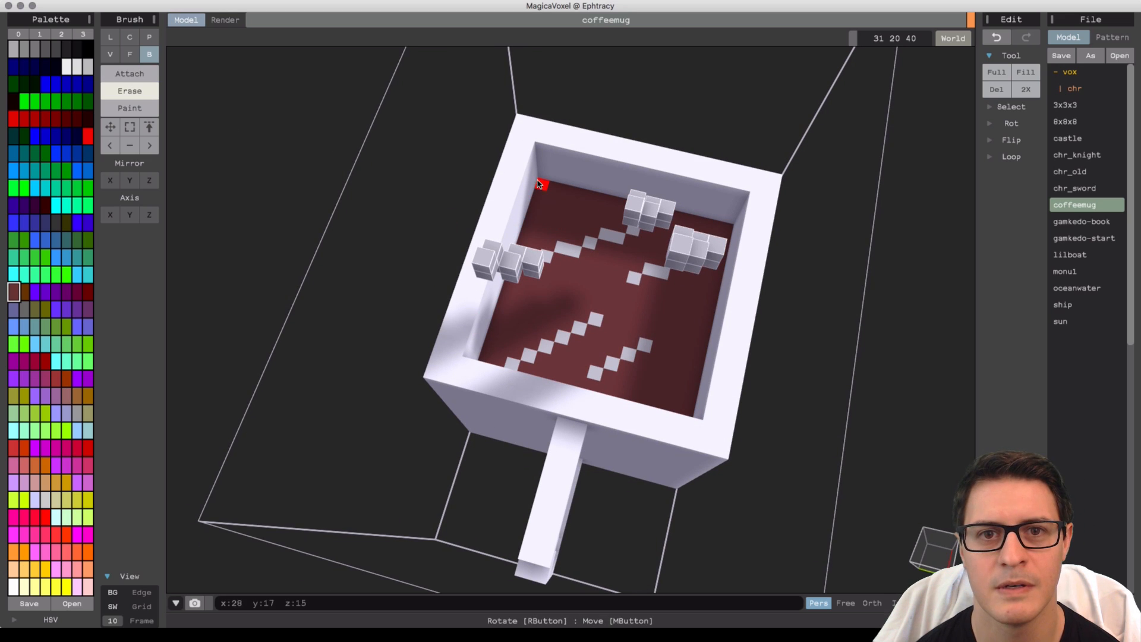
drag(542, 184, 591, 261)
key(ctrl+z)
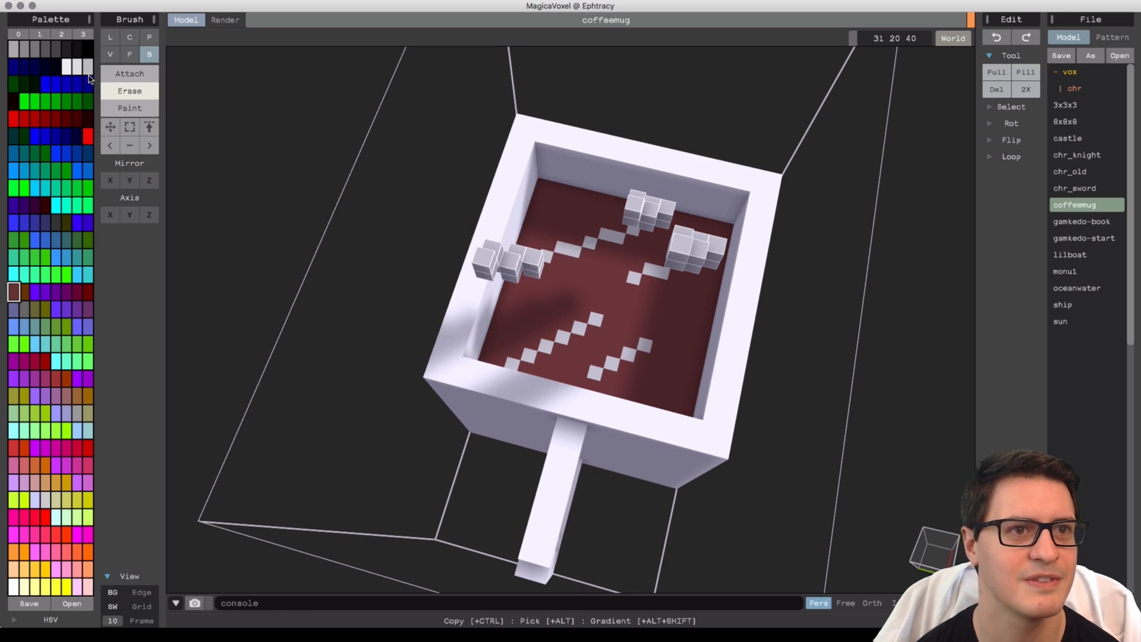
click(130, 73)
drag(543, 186, 686, 403)
right_drag(686, 403, 662, 428)
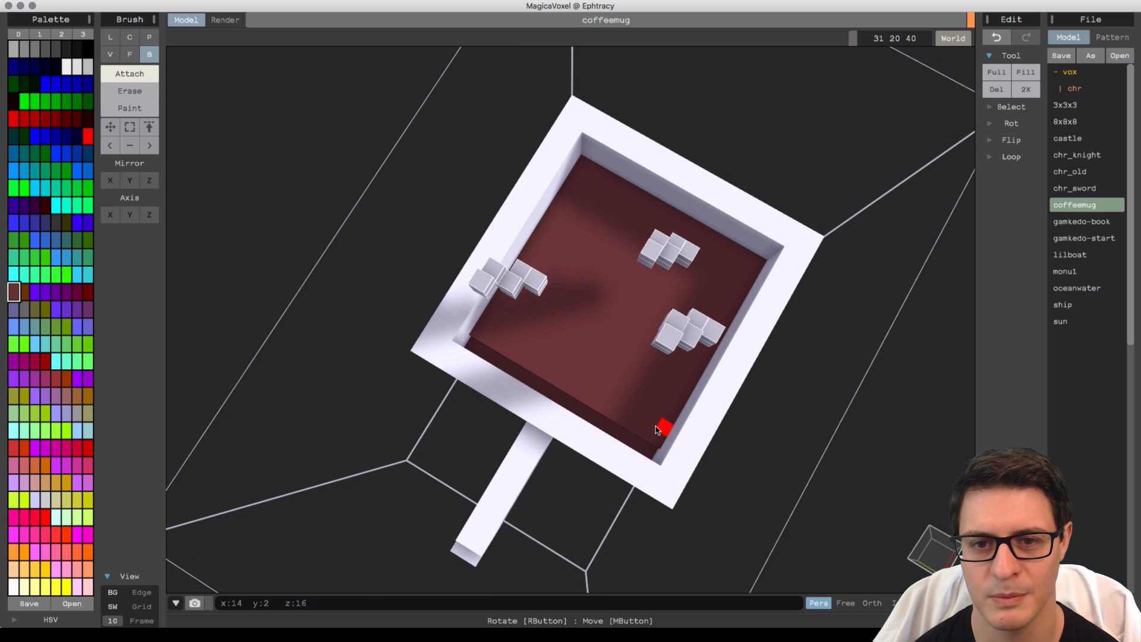
drag(581, 419, 476, 352)
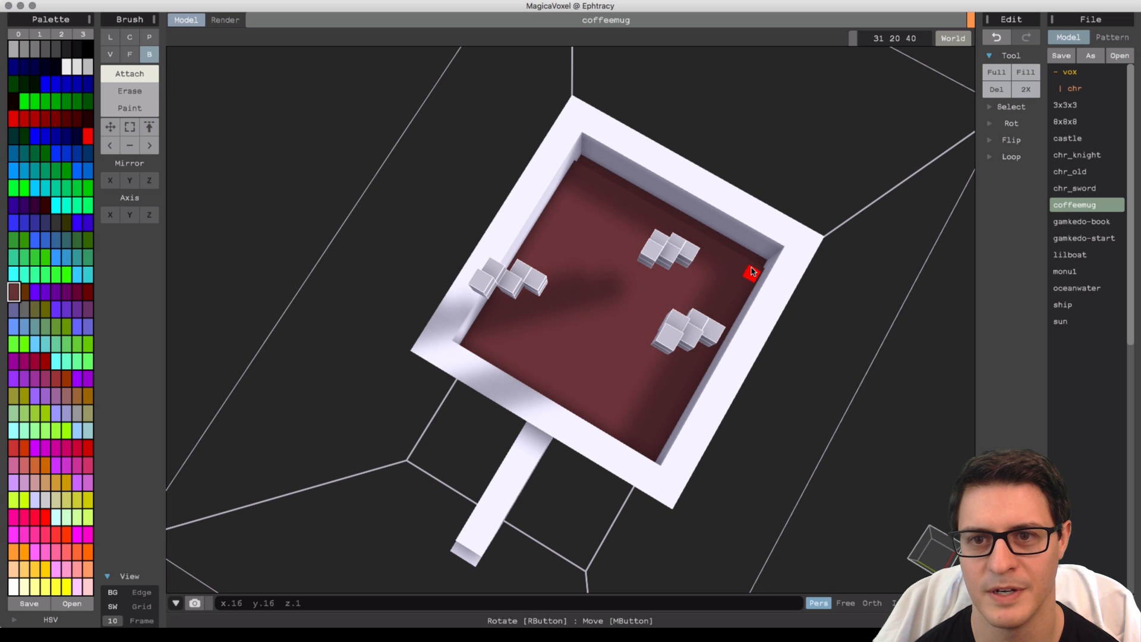
mouse_move(746, 299)
right_down()
mouse_move(731, 288)
mouse_move(725, 255)
mouse_move(711, 264)
mouse_move(707, 321)
right_up()
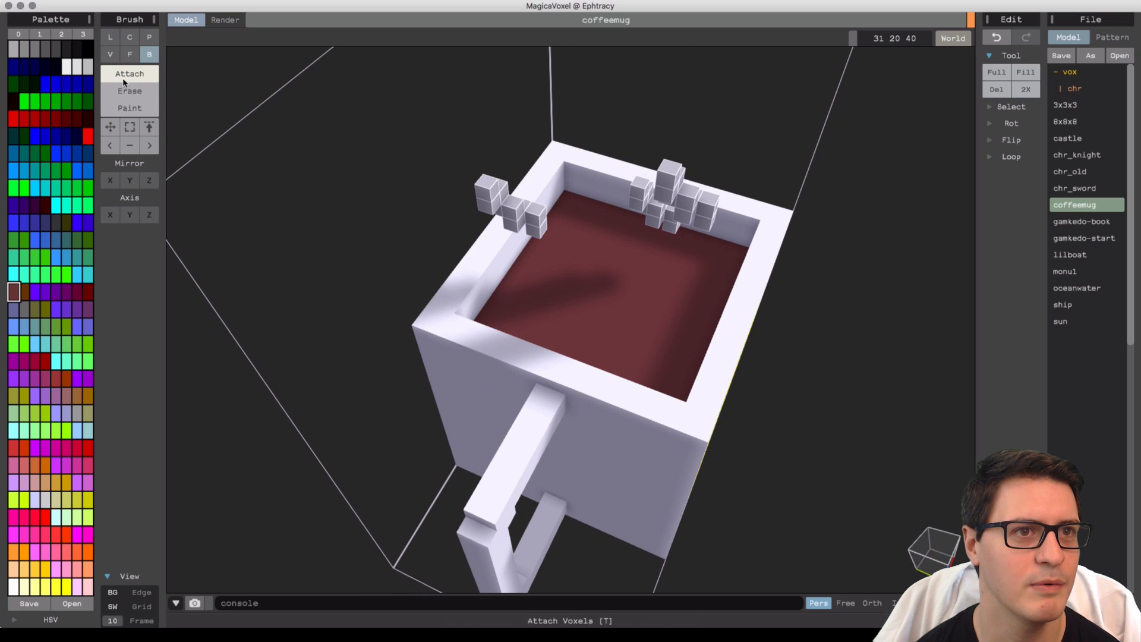
Paint light grey foam streaks across the coffee surface with the Line brush, undoing one stray stroke.
click(109, 36)
click(129, 107)
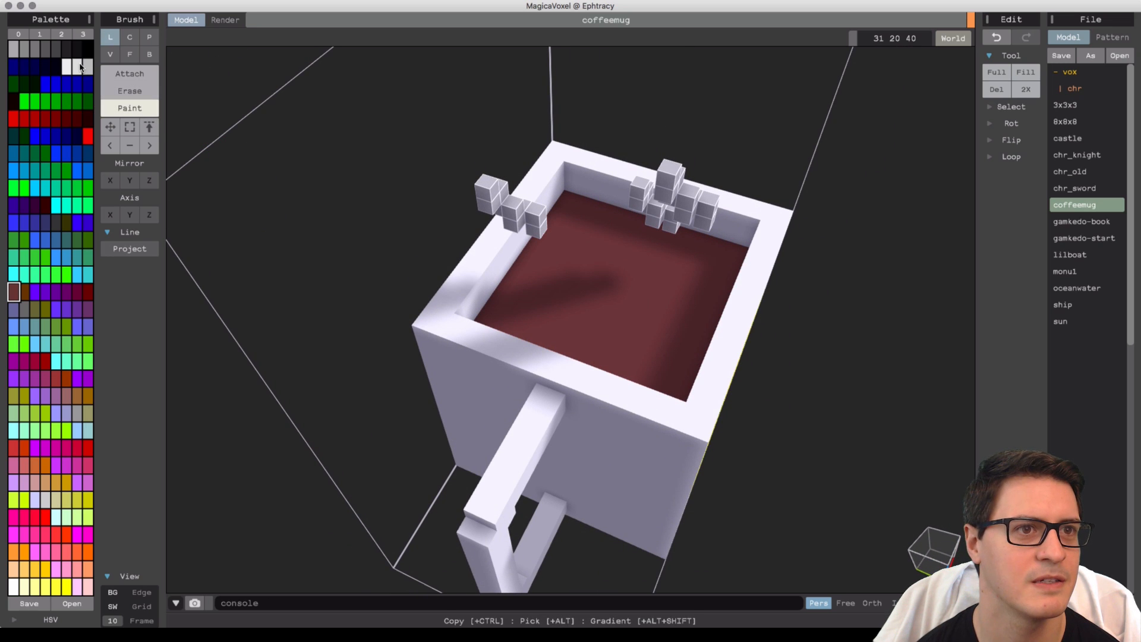
click(74, 68)
click(86, 70)
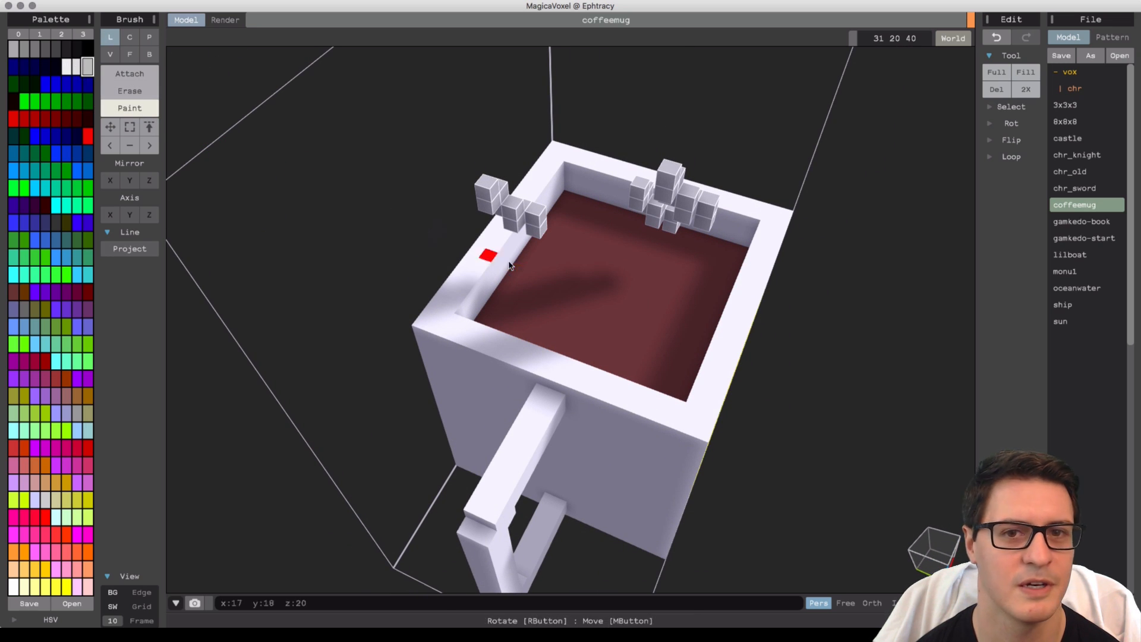
right_drag(510, 265, 531, 292)
click(77, 67)
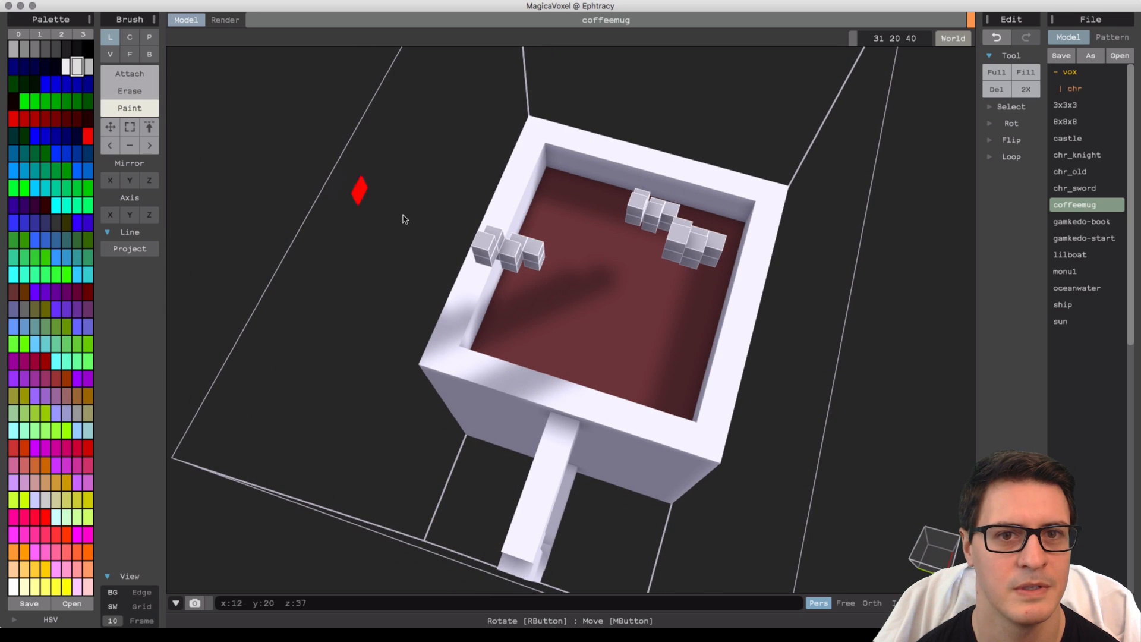
mouse_move(558, 236)
mouse_down()
mouse_move(569, 275)
mouse_move(632, 287)
mouse_move(644, 337)
mouse_up()
click(569, 275)
drag(552, 314, 553, 352)
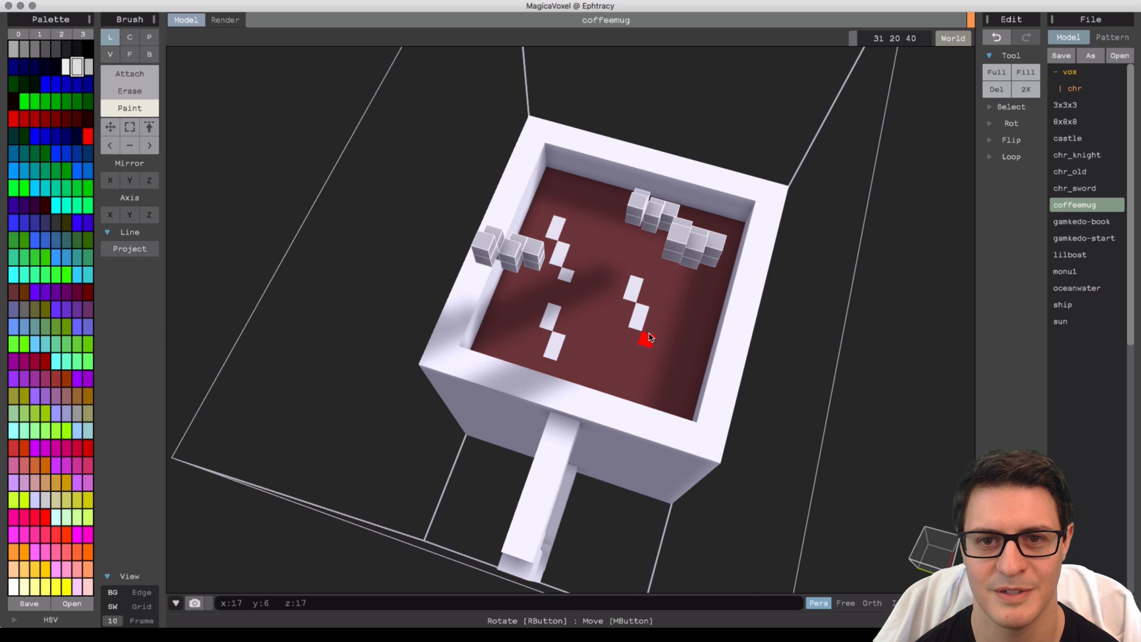
right_drag(649, 337, 612, 327)
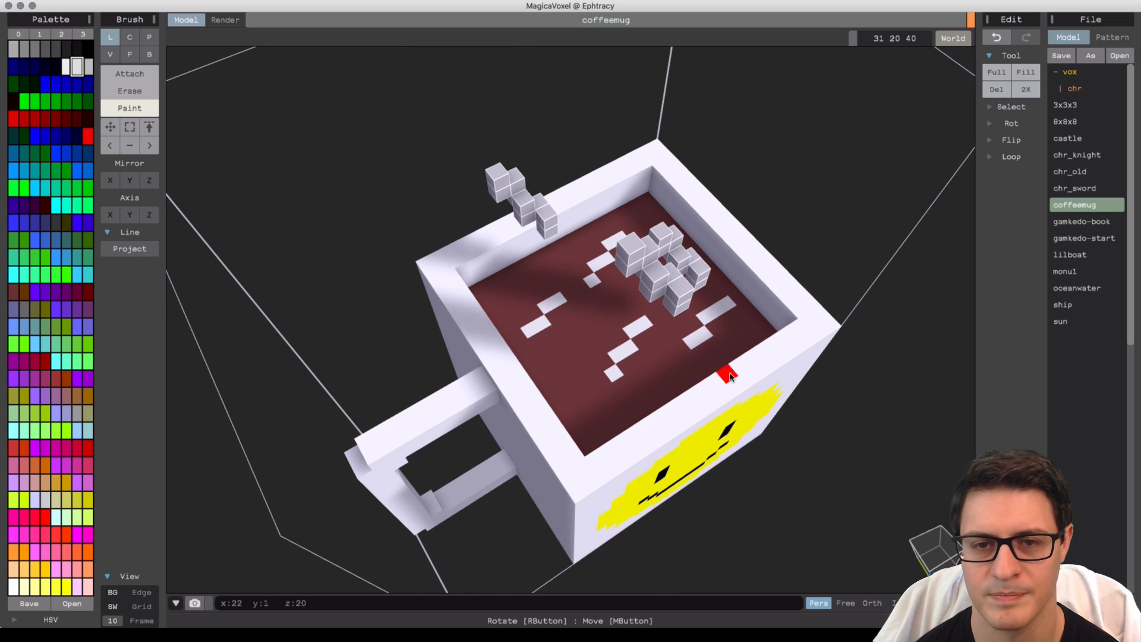
right_drag(730, 376, 693, 347)
key(super+z)
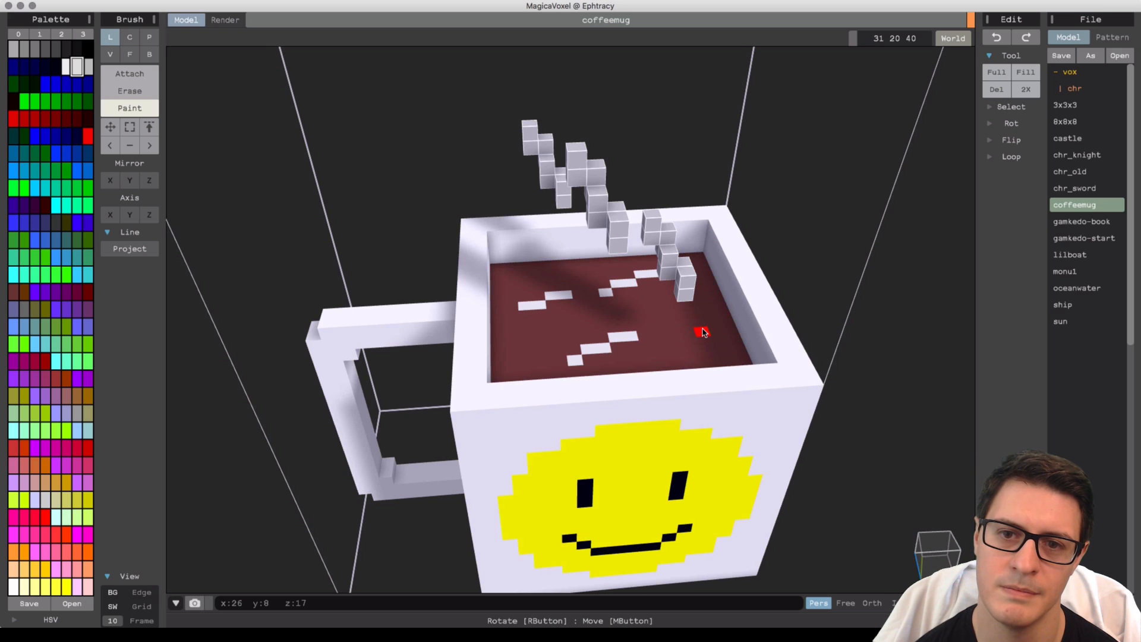
drag(703, 333, 668, 361)
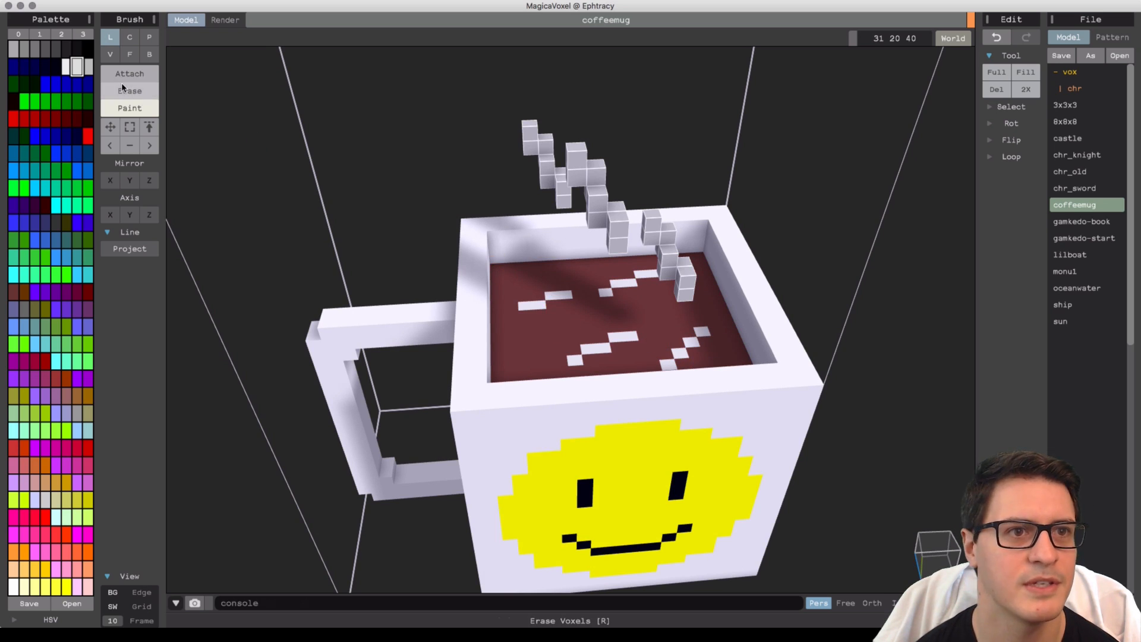
Pick the brown colour and paint over parts of the foam streaks to shorten them.
alt+click(566, 303)
mouse_move(565, 300)
mouse_down()
mouse_move(524, 308)
mouse_move(537, 305)
mouse_up()
alt+click(588, 346)
right_drag(523, 319, 646, 401)
alt+click(619, 322)
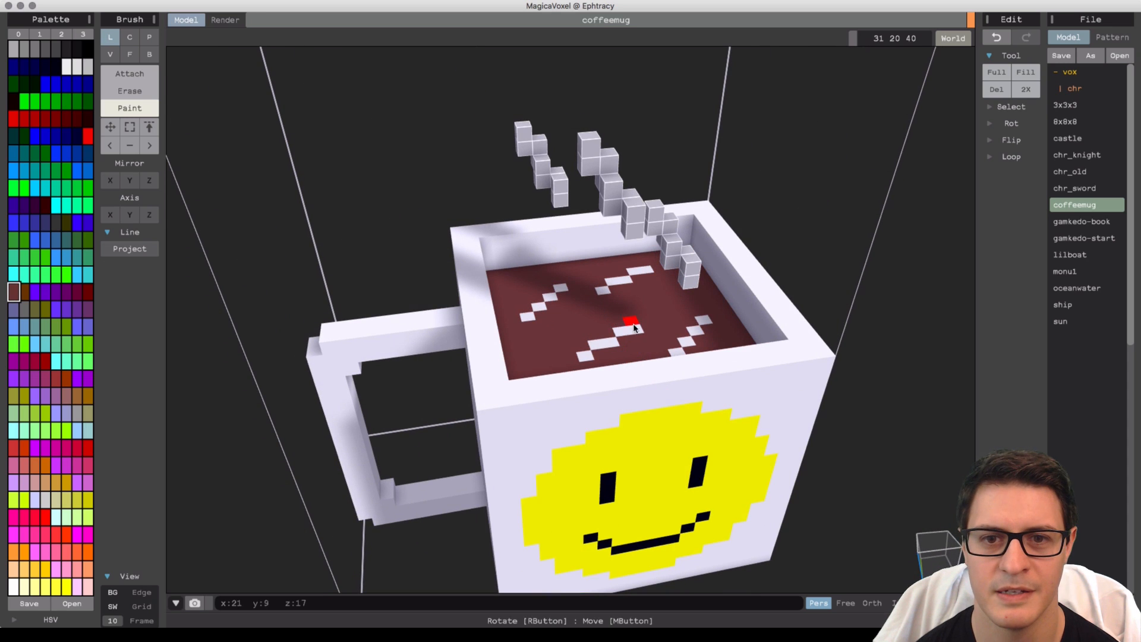
drag(633, 328, 591, 352)
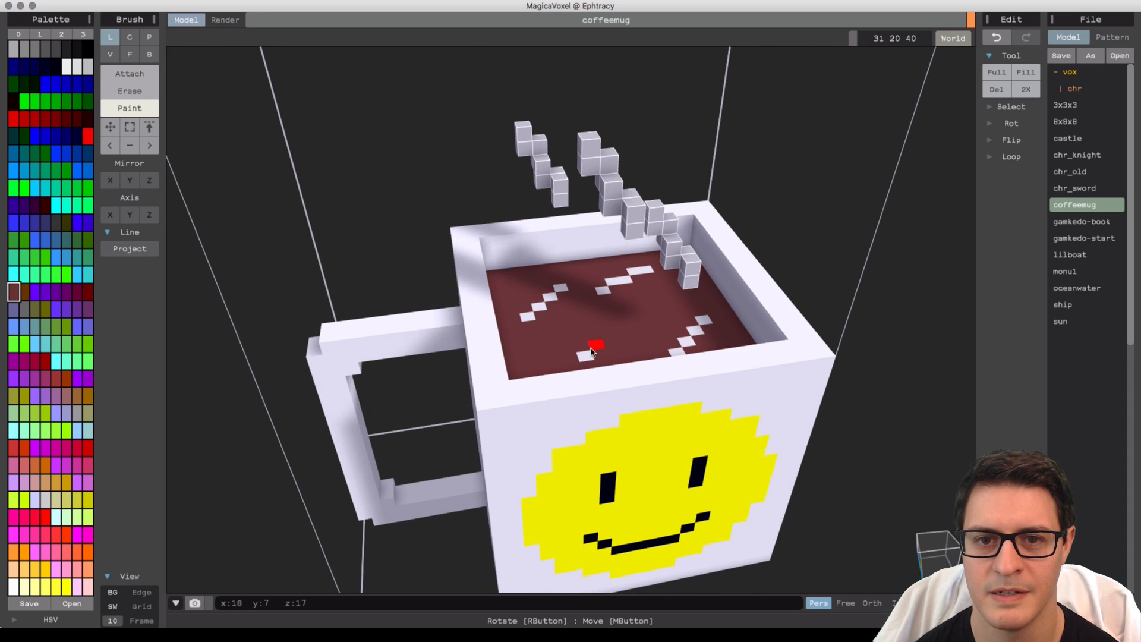
Pick the light grey foam colour and paint additional diagonal foam streaks across the coffee surface.
alt+click(612, 286)
drag(621, 321, 587, 354)
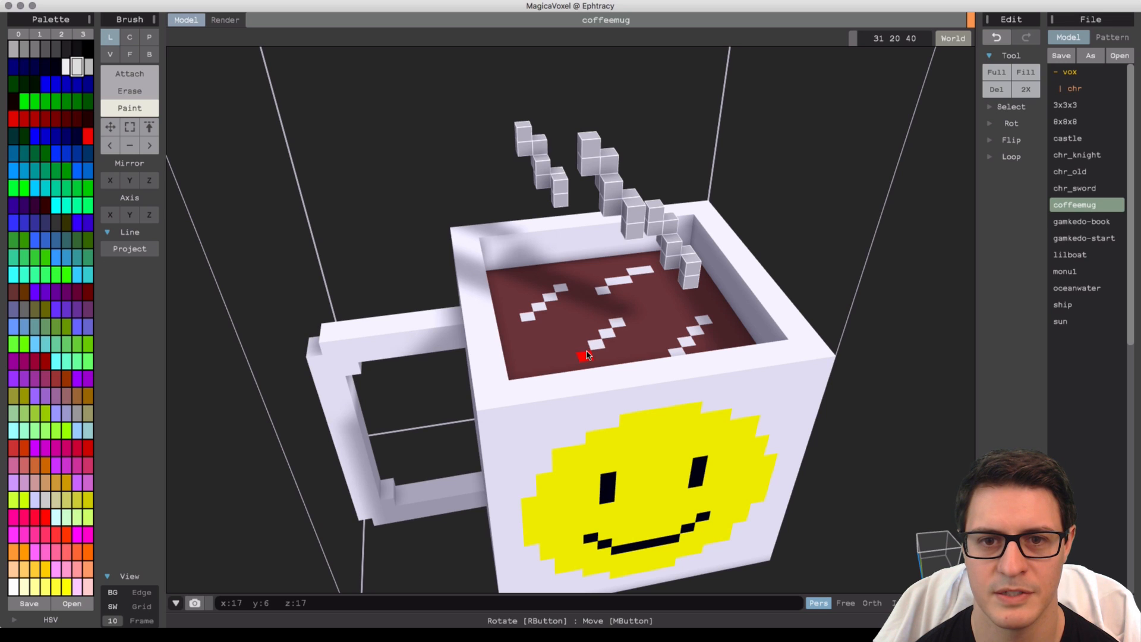
alt+click(637, 301)
drag(607, 293, 647, 273)
alt+click(617, 323)
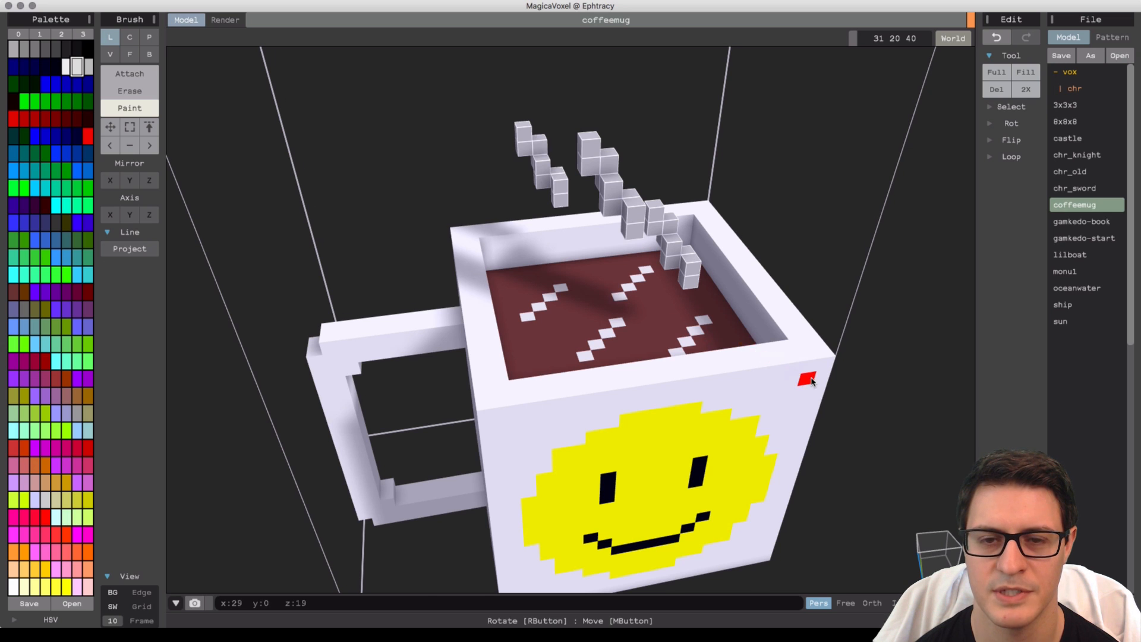
Resize the model volume to 31 × 20 × 33, lowering its height above the steam.
right_drag(802, 382, 649, 440)
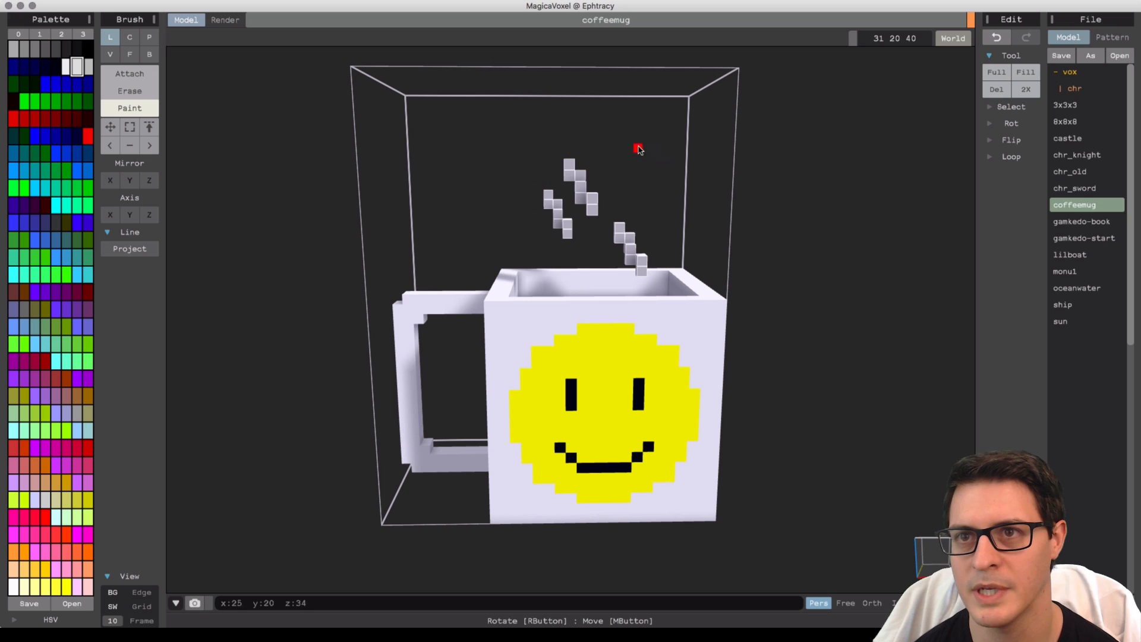
click(927, 39)
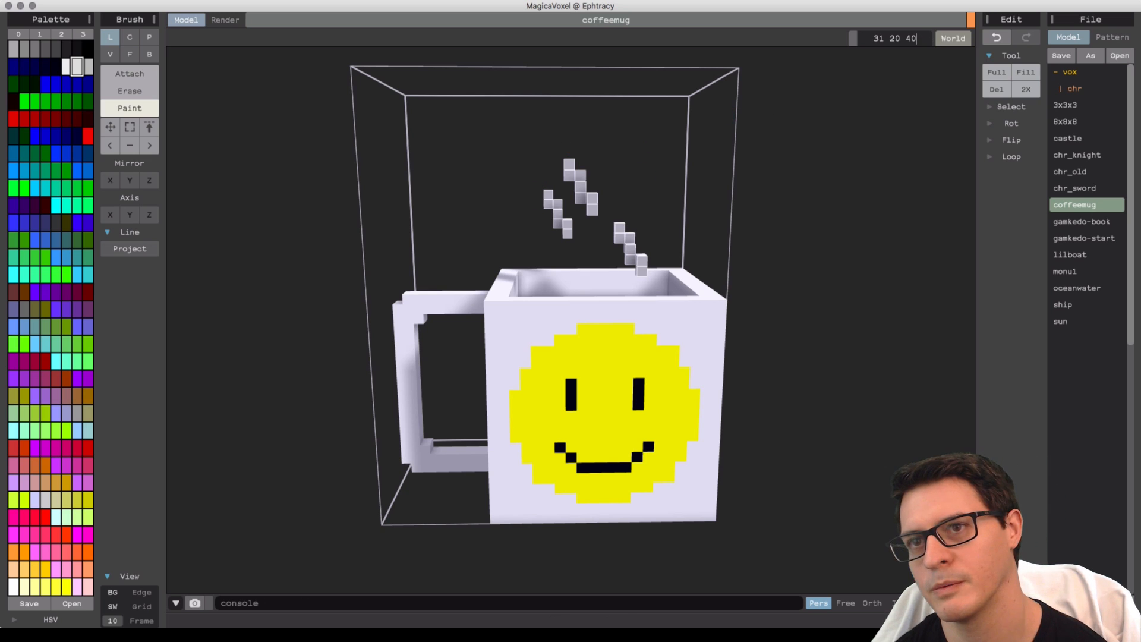
drag(906, 39, 911, 39)
text(35)
key(Return)
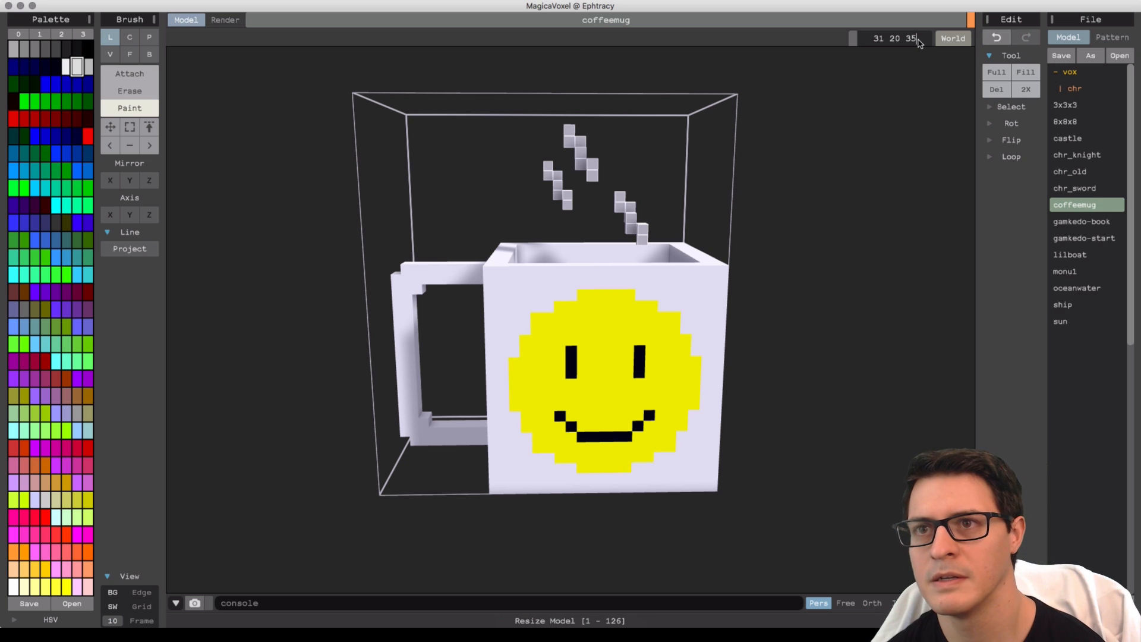
text(3)
key(Return)
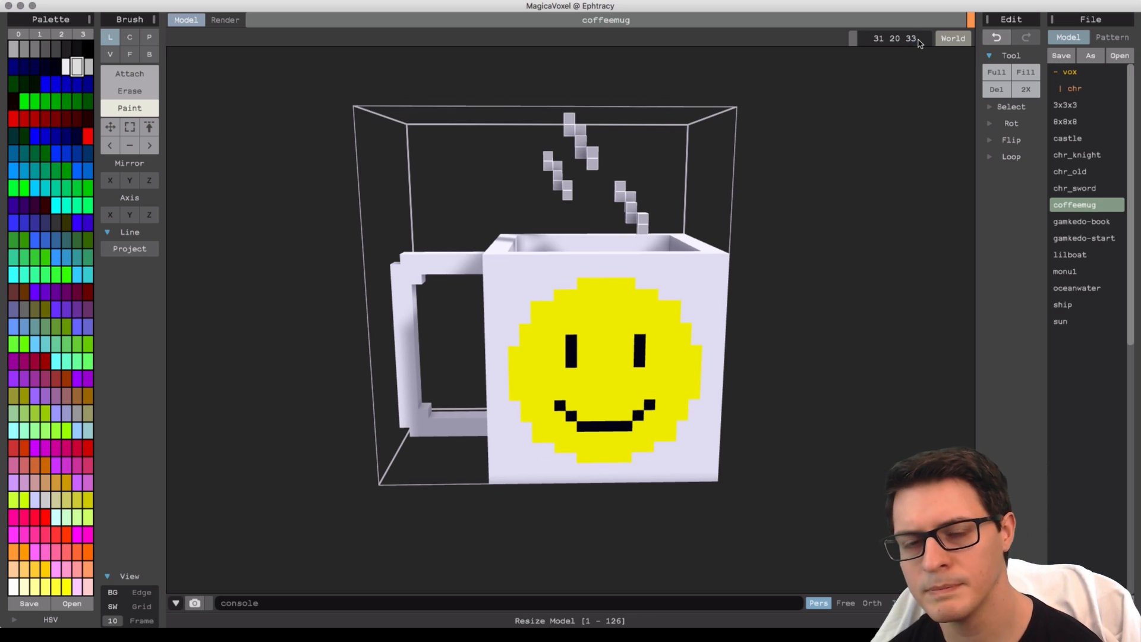
Switch to Render mode and orbit around the rendered mug to inspect it from several angles.
right_drag(736, 293, 787, 311)
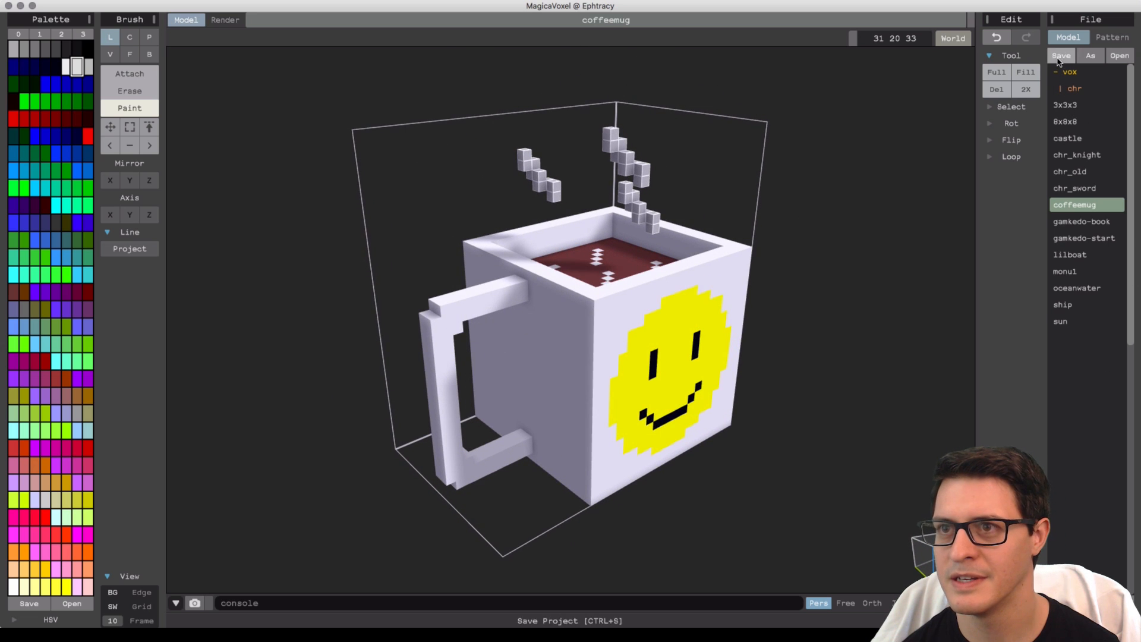
right_drag(704, 259, 594, 202)
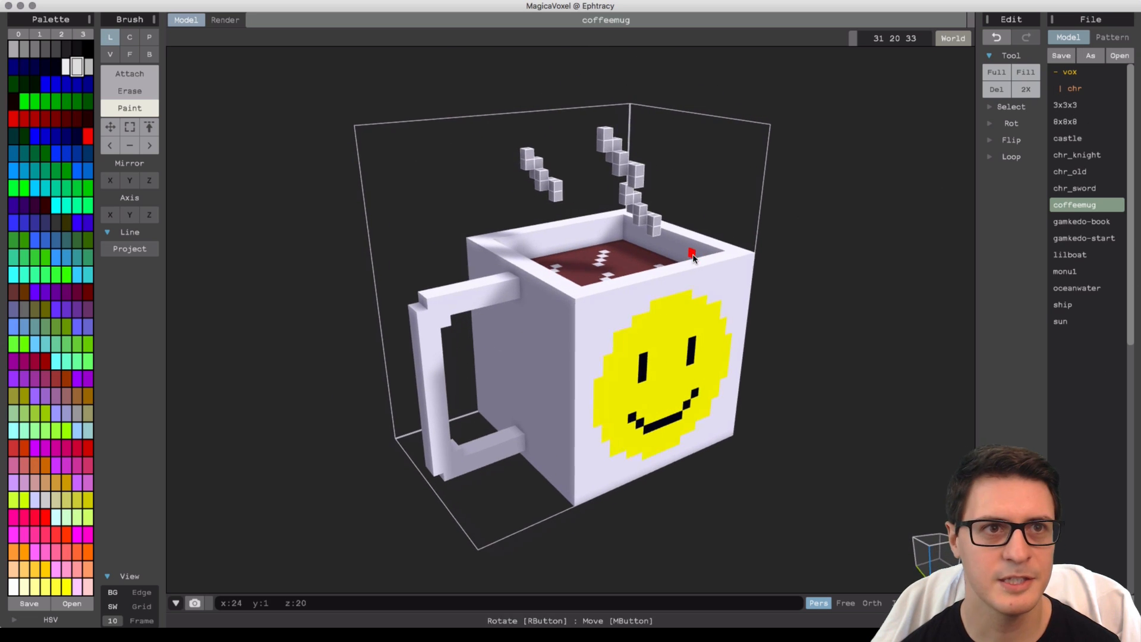
click(226, 19)
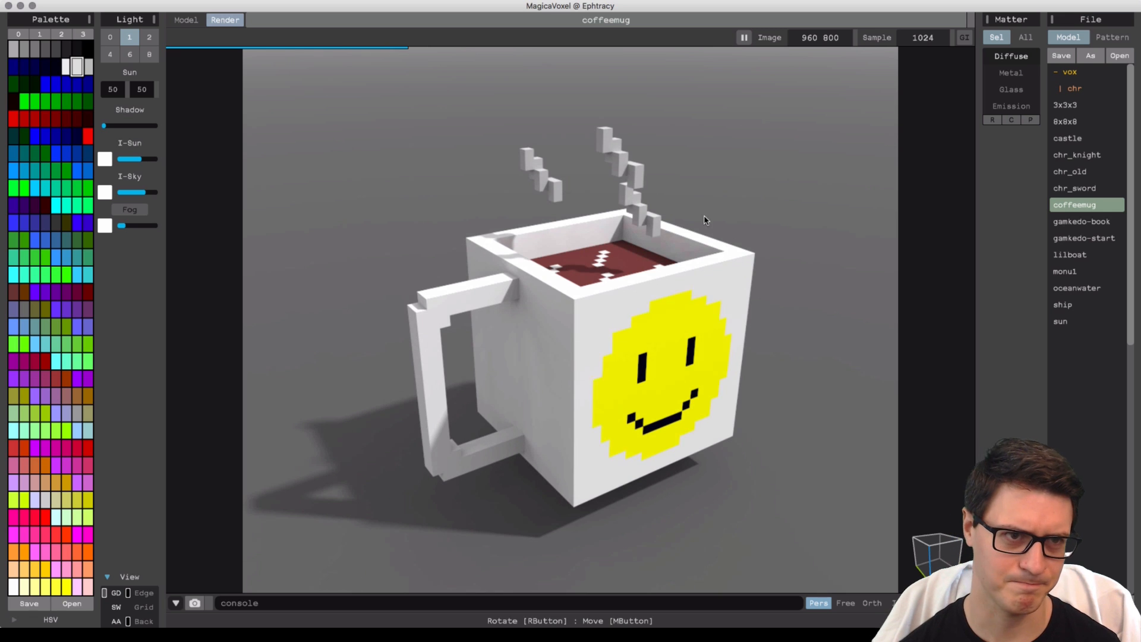
right_drag(723, 296, 683, 333)
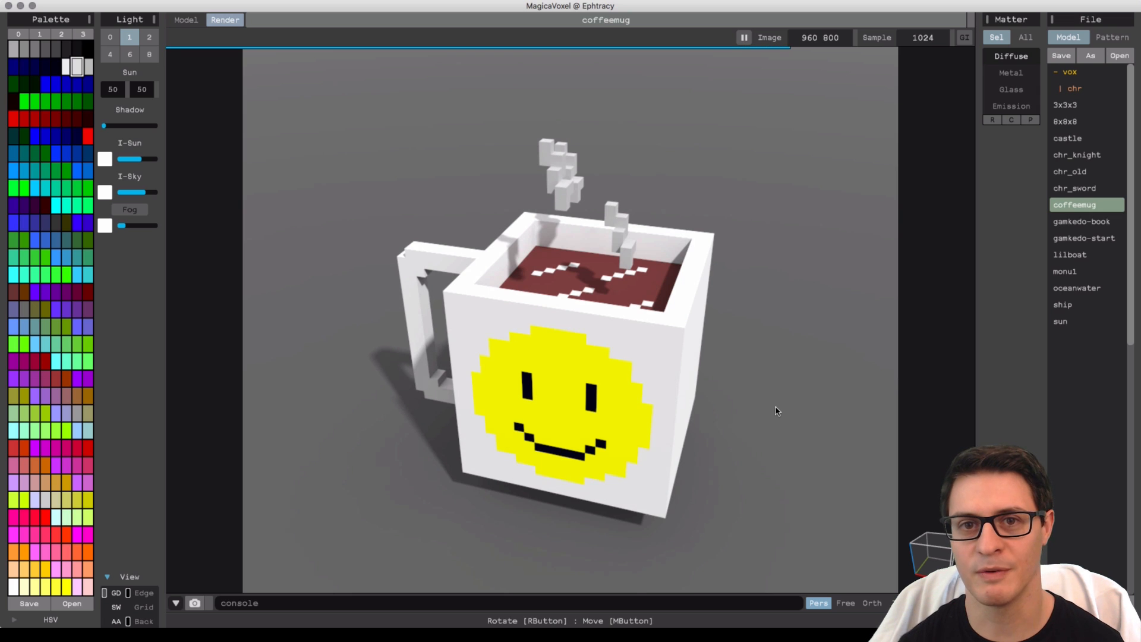
right_drag(776, 410, 719, 399)
right_drag(576, 366, 659, 368)
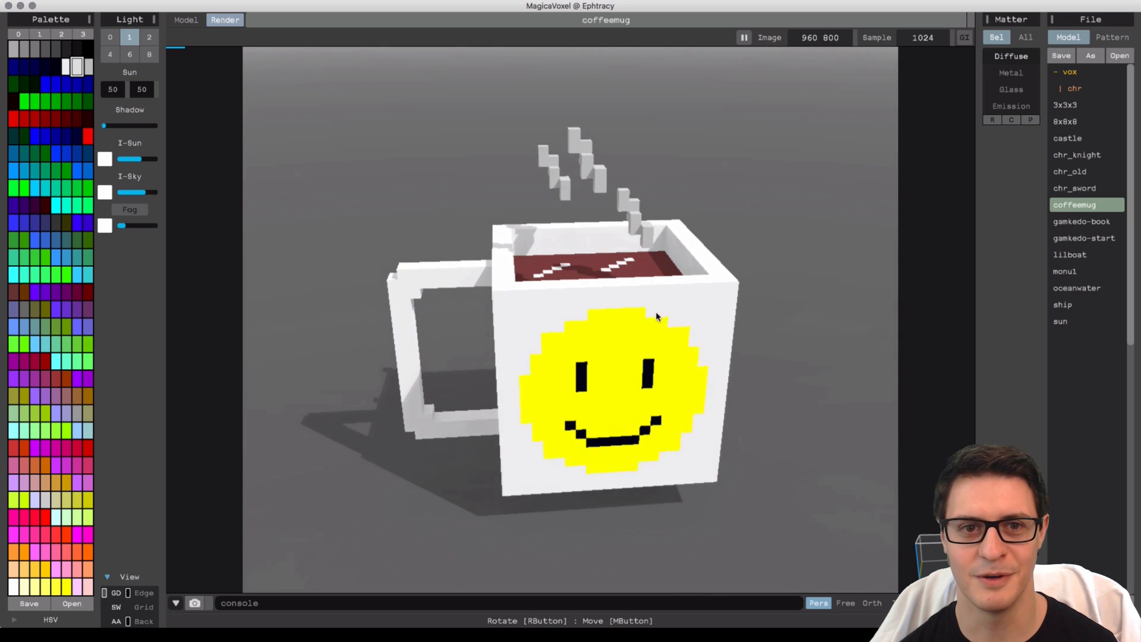